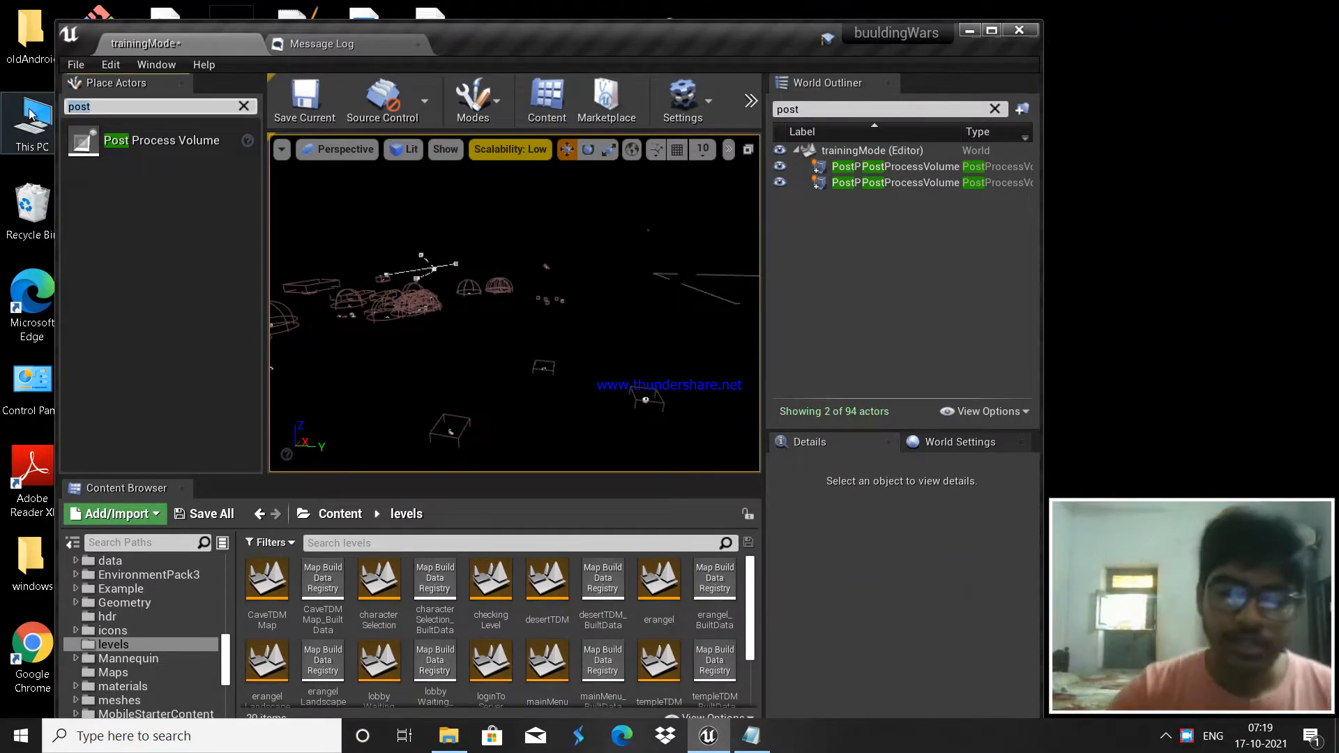
Step: Clear the 'post' filter from both the Place Actors and World Outliner searches
key(BackSpace)
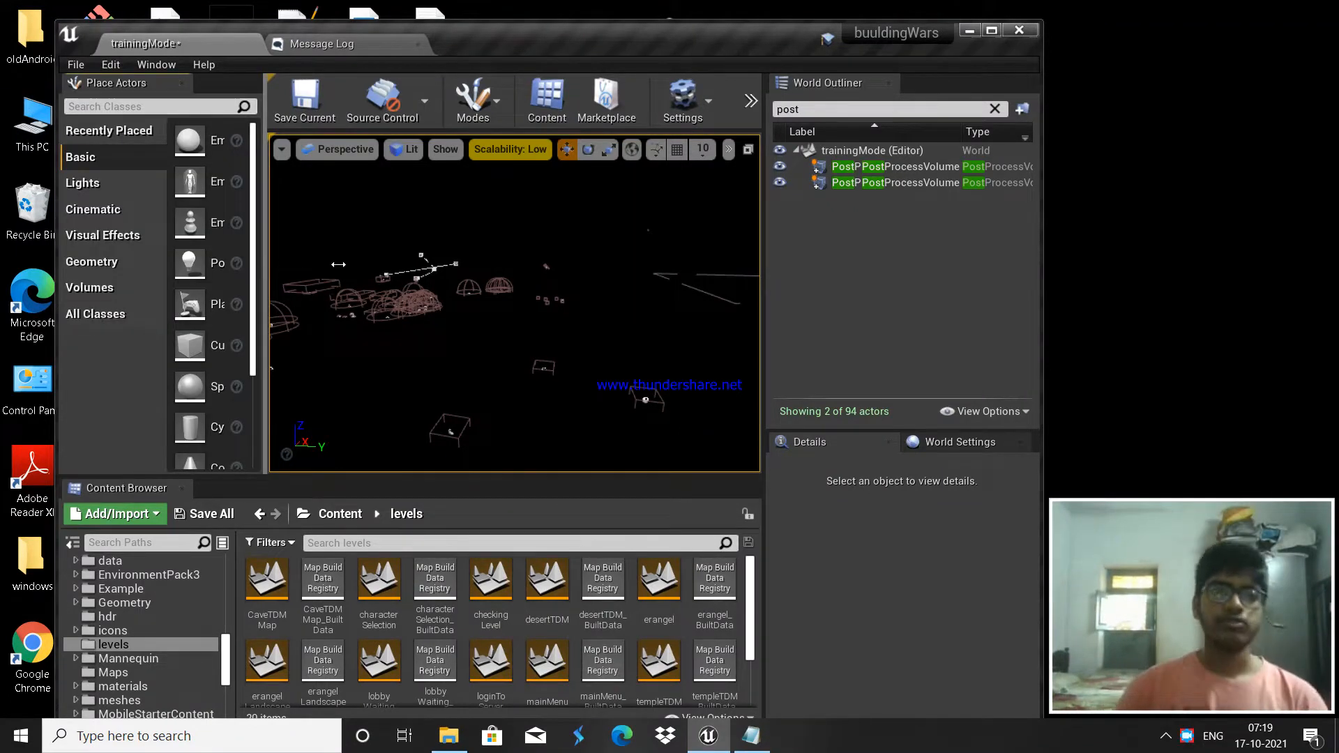
drag(339, 264, 342, 265)
click(802, 109)
key(BackSpace)
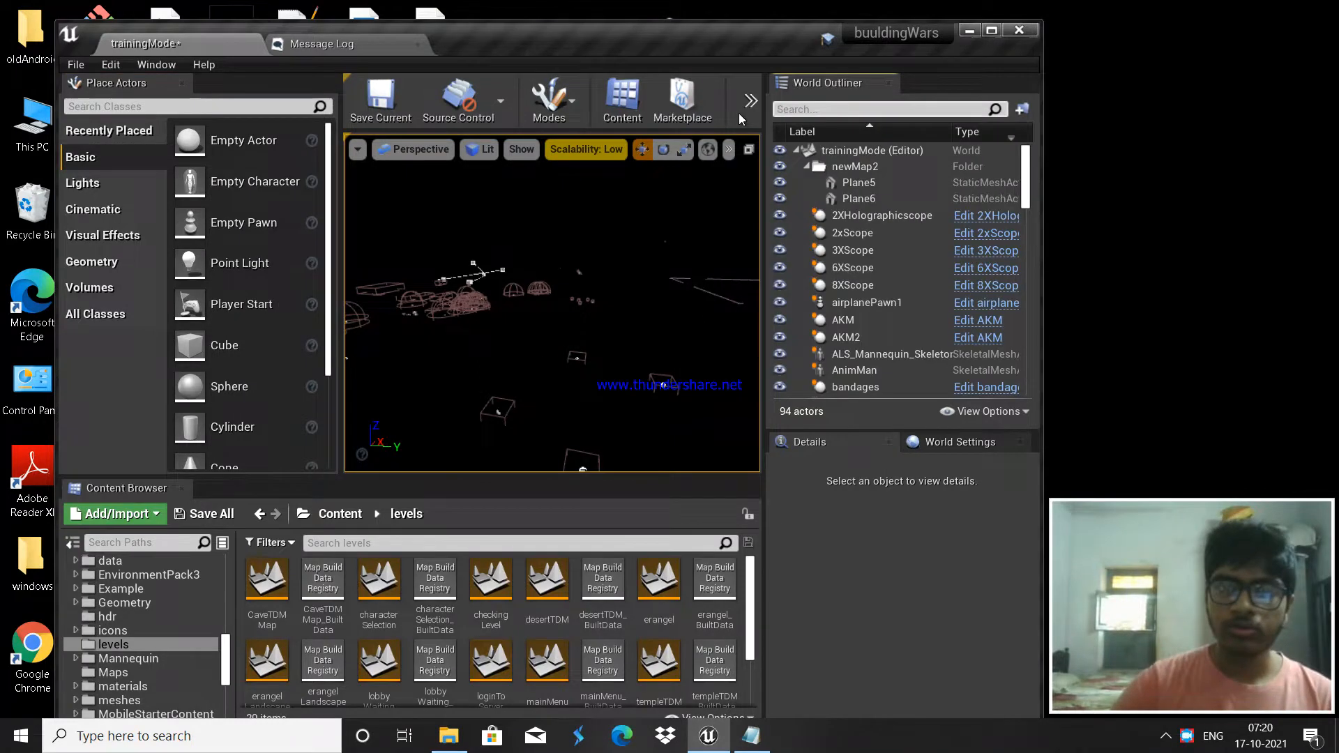
Step: Maximize the editor window and narrow the Place Actors panel to enlarge the viewport
click(990, 32)
right_drag(635, 232, 634, 232)
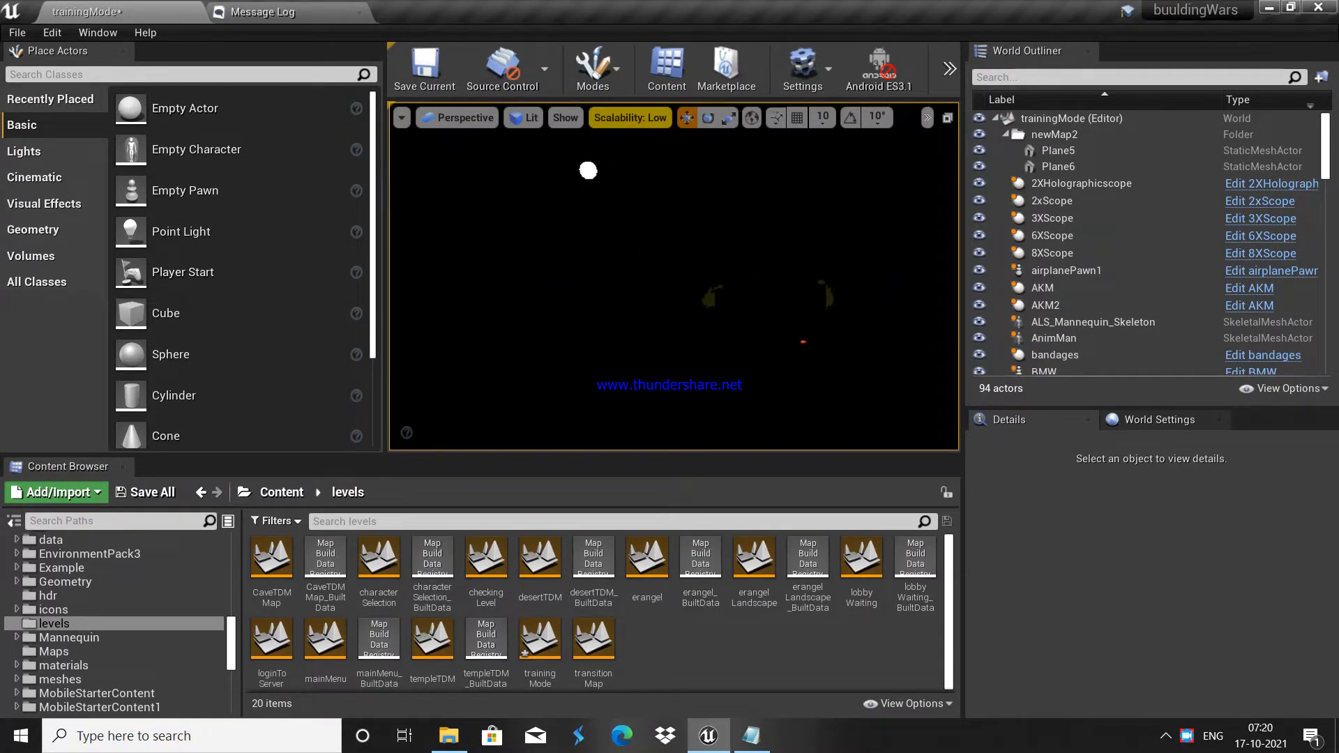
right_drag(699, 253, 700, 253)
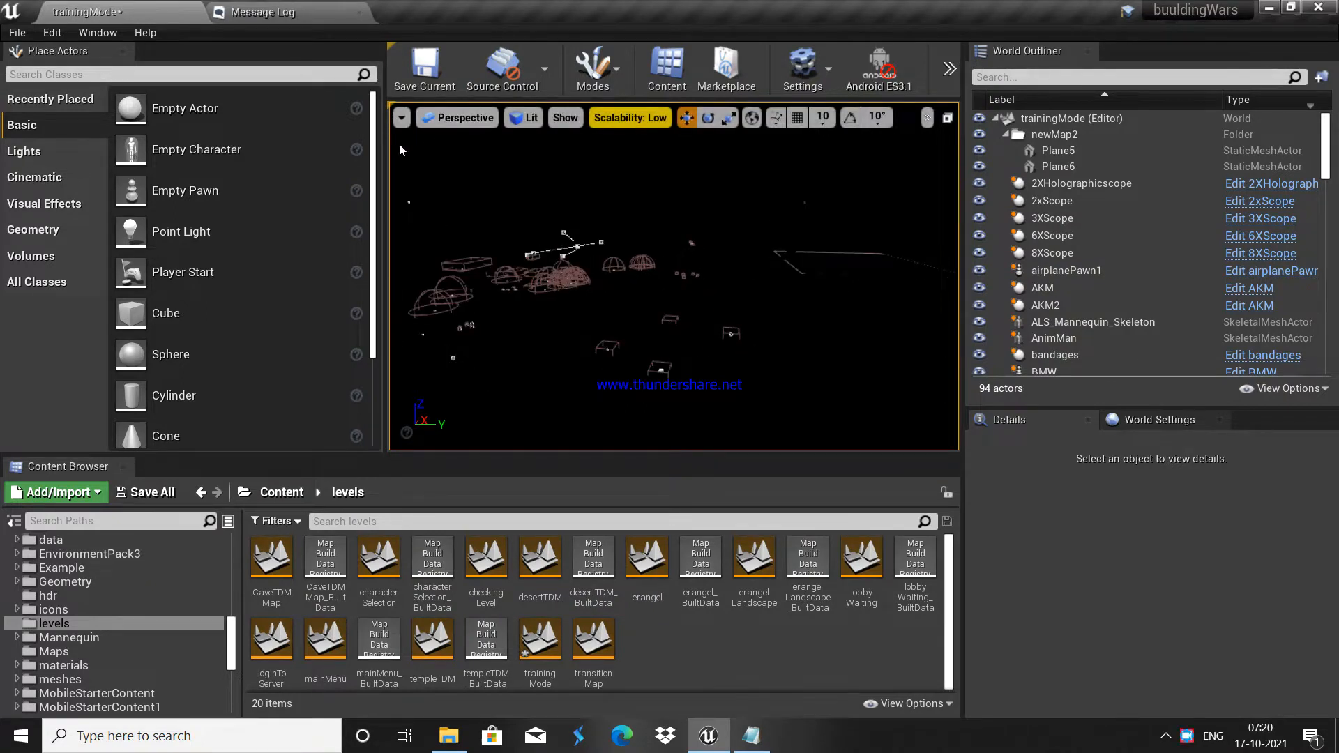
drag(387, 148, 322, 151)
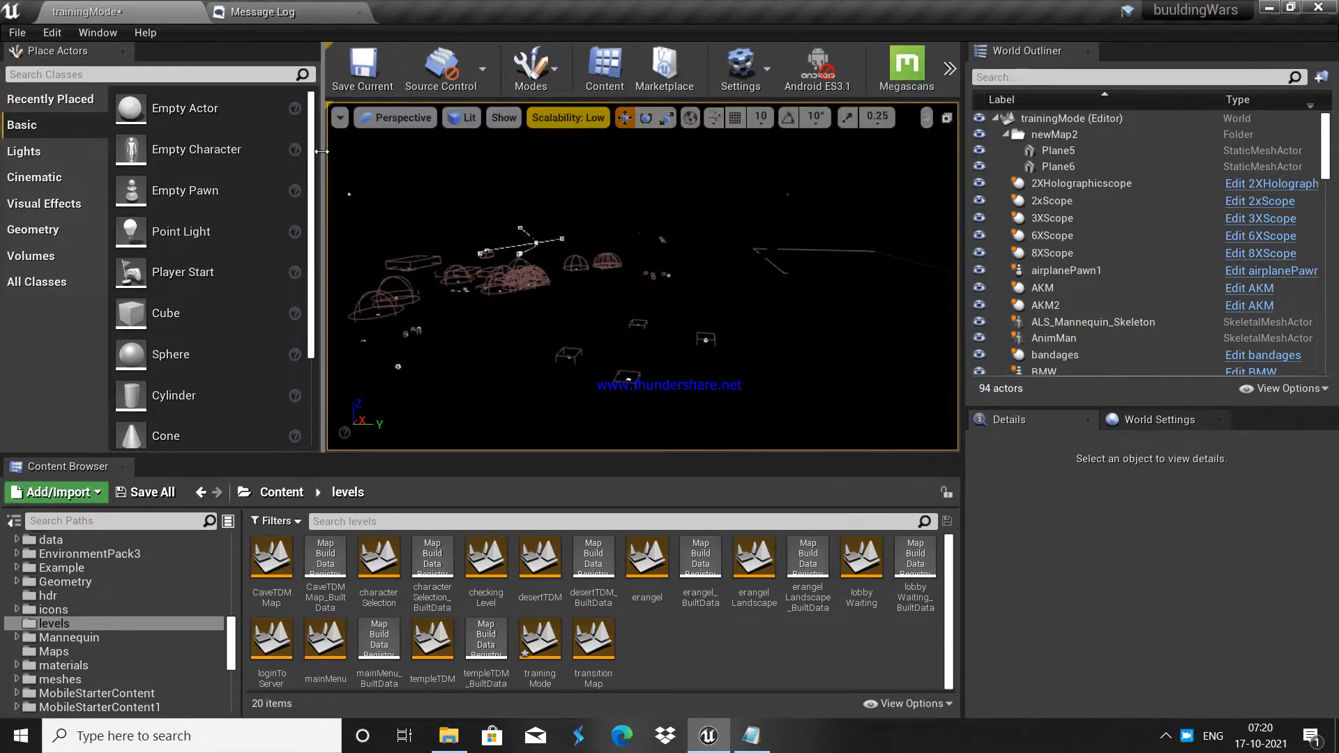
Step: Place a Directional Light and a Sky Light into the level from Place Actors
click(54, 73)
text(direct)
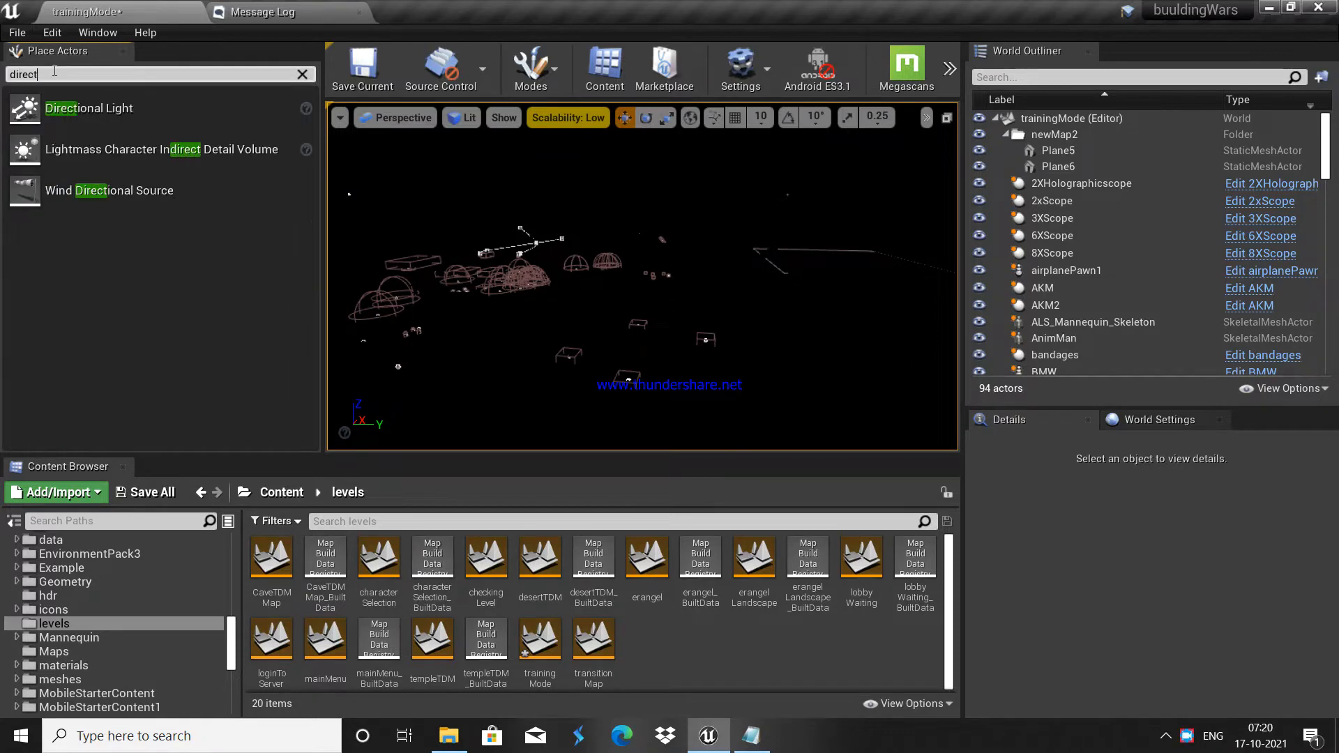
drag(70, 110, 703, 198)
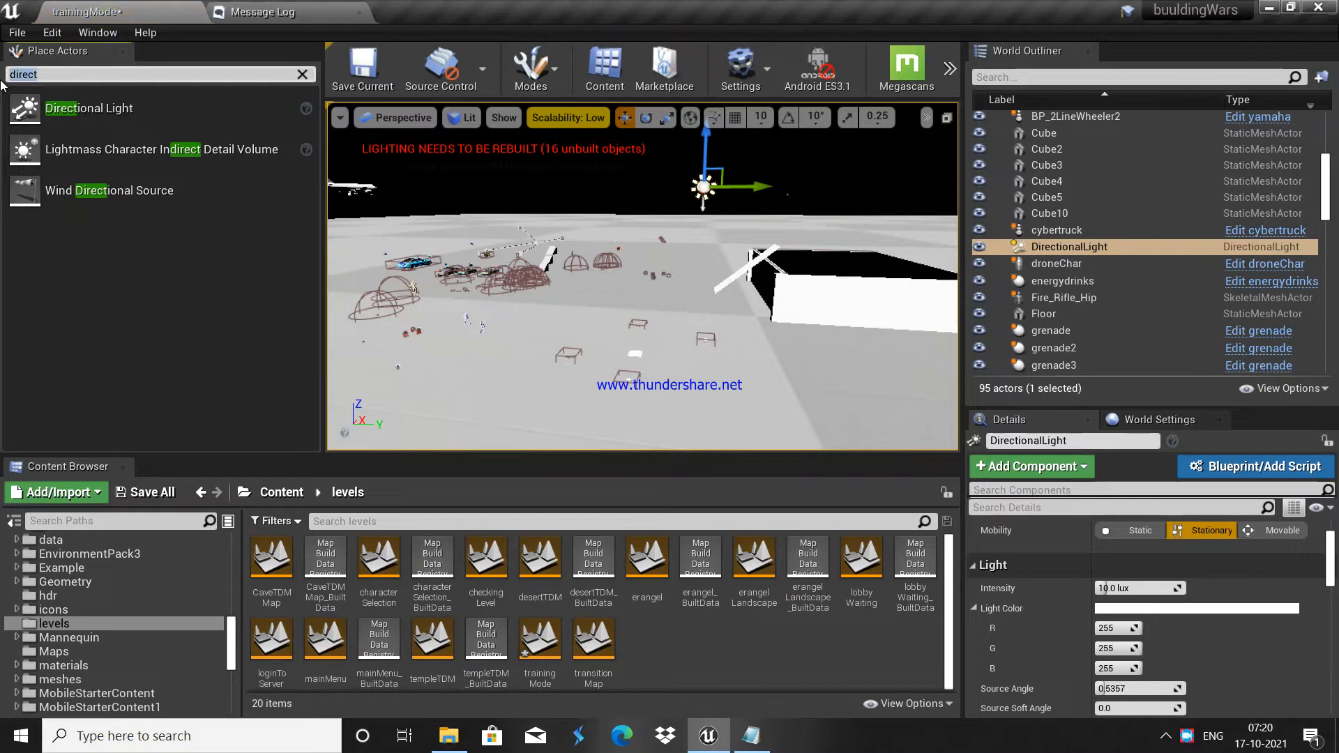
key(BackSpace)
text(sky)
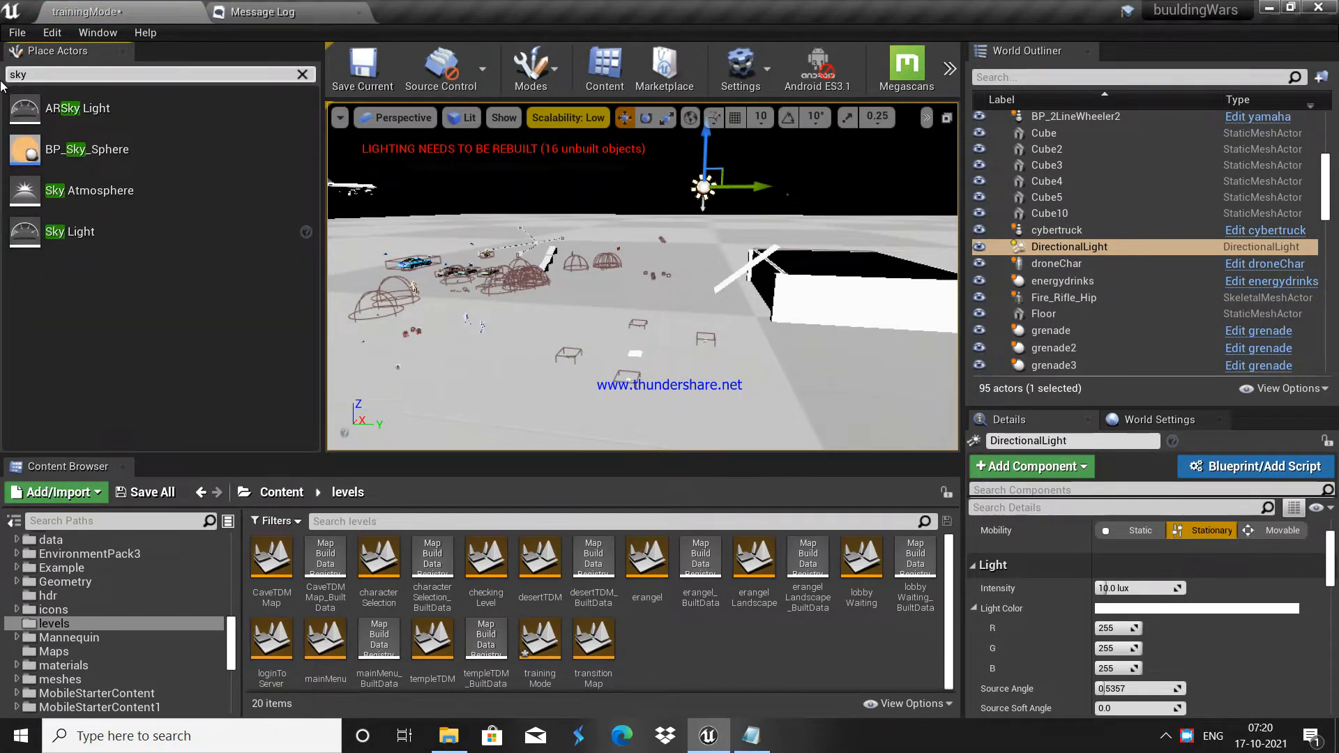
drag(76, 232, 641, 231)
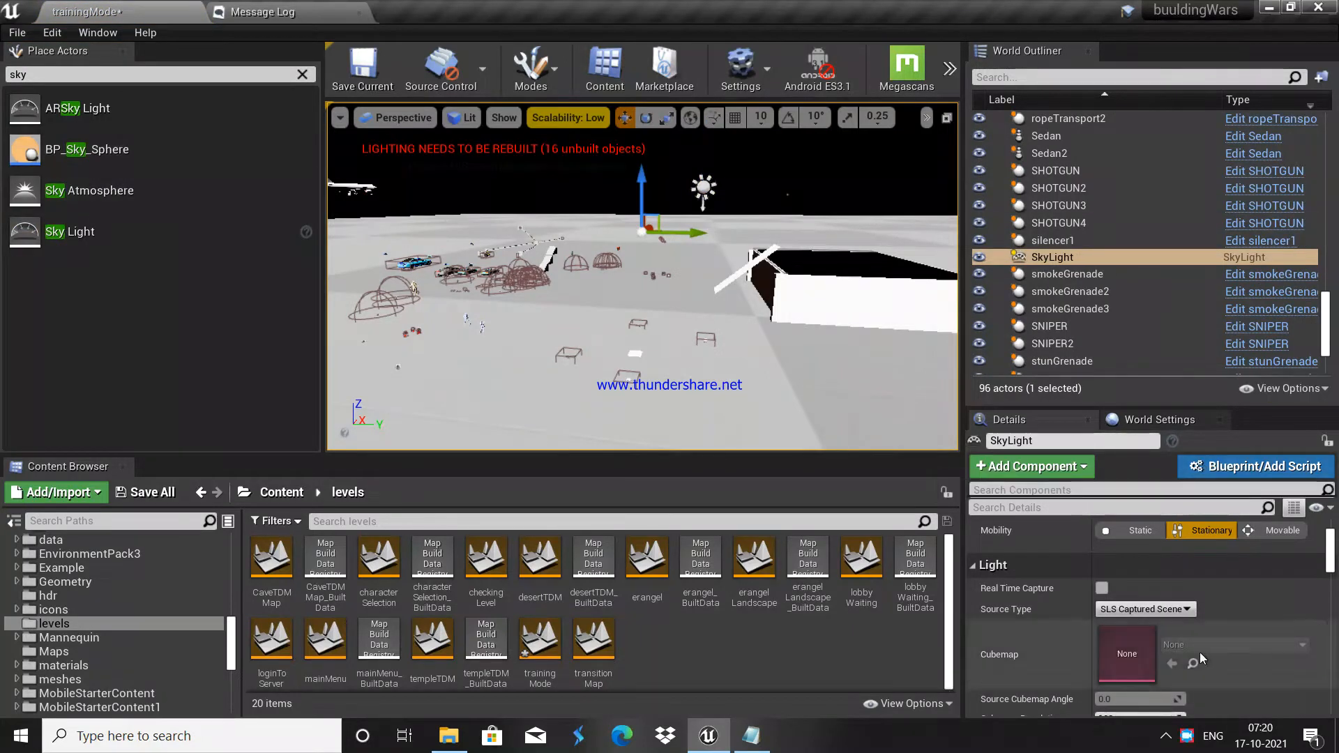
Step: Set Mobility to Movable on the SkyLight and DirectionalLight, then reselect the SkyLight
click(1278, 534)
click(1005, 78)
text(dire)
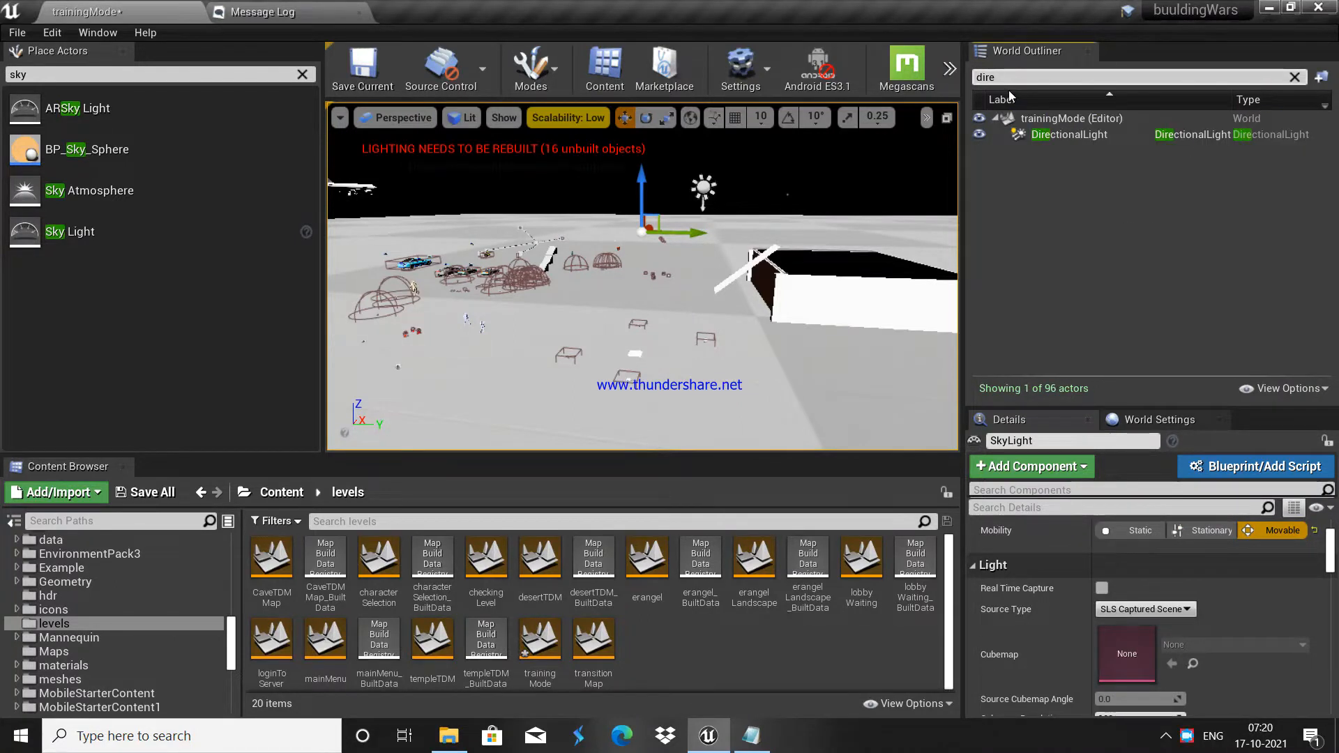
click(1103, 134)
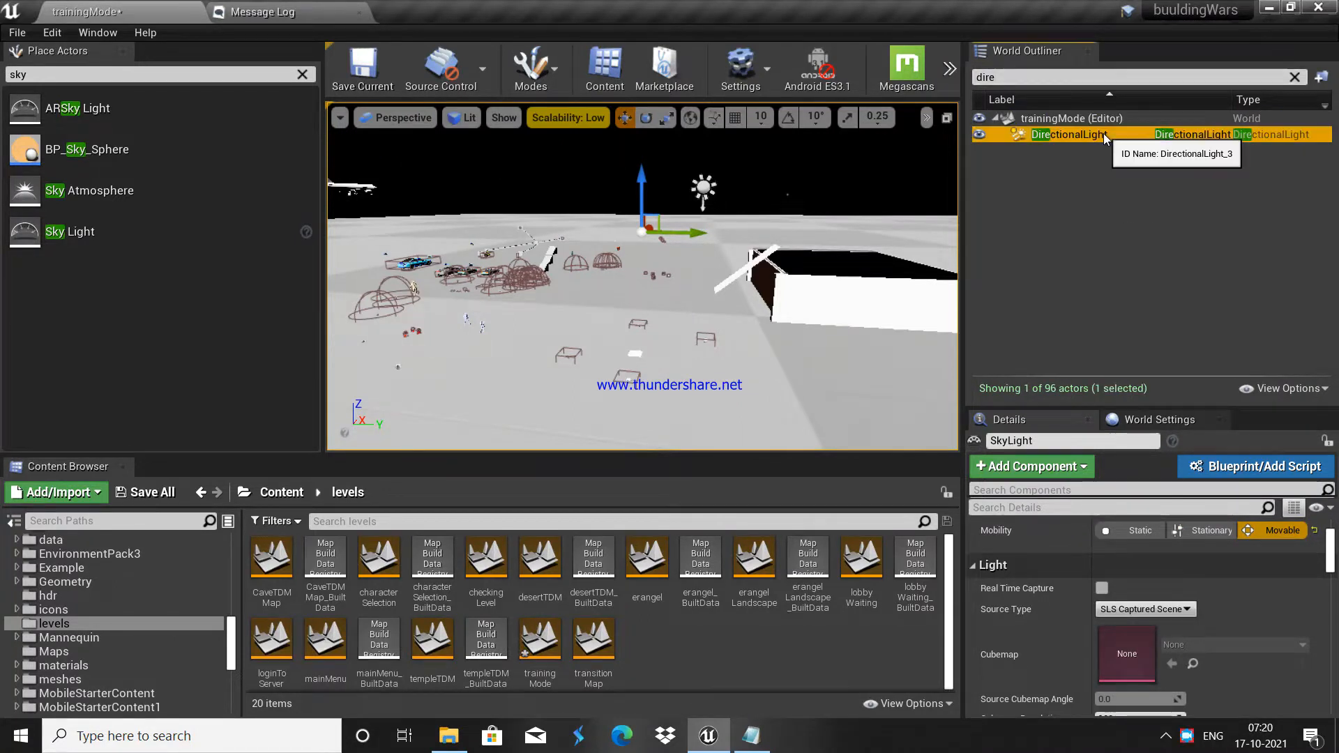
click(1269, 534)
click(1004, 80)
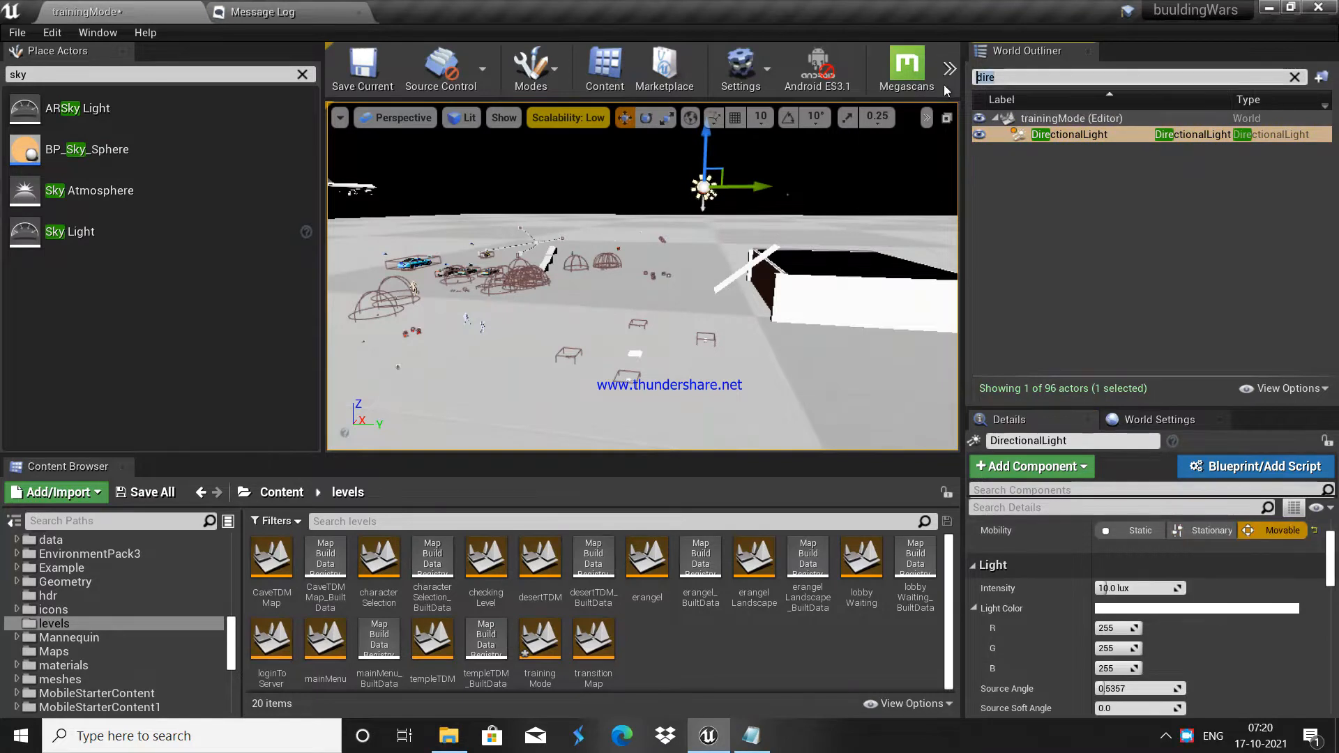
text(sky)
click(1031, 135)
Step: Set the SkyLight Source Type to SLS Specified Cubemap using the goegap_1k cubemap
scroll(1146, 588, down, 1)
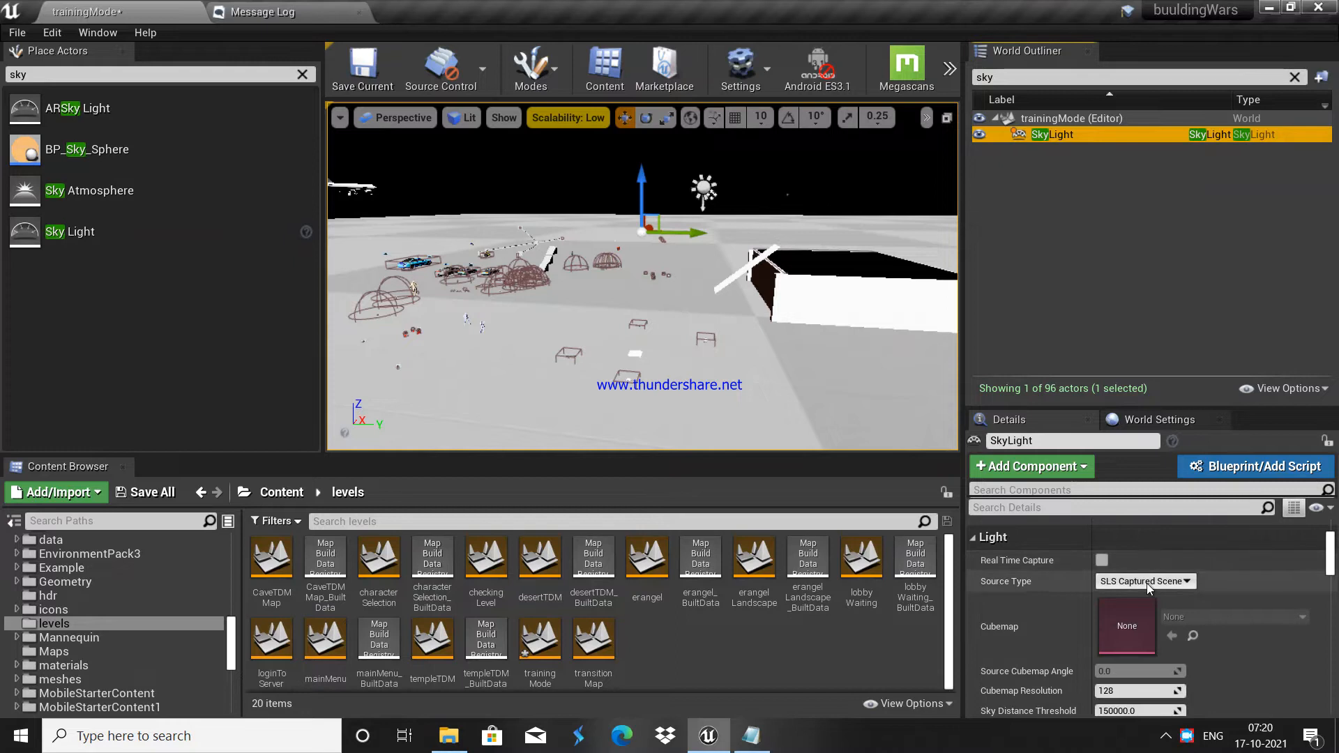
click(1146, 581)
click(1148, 606)
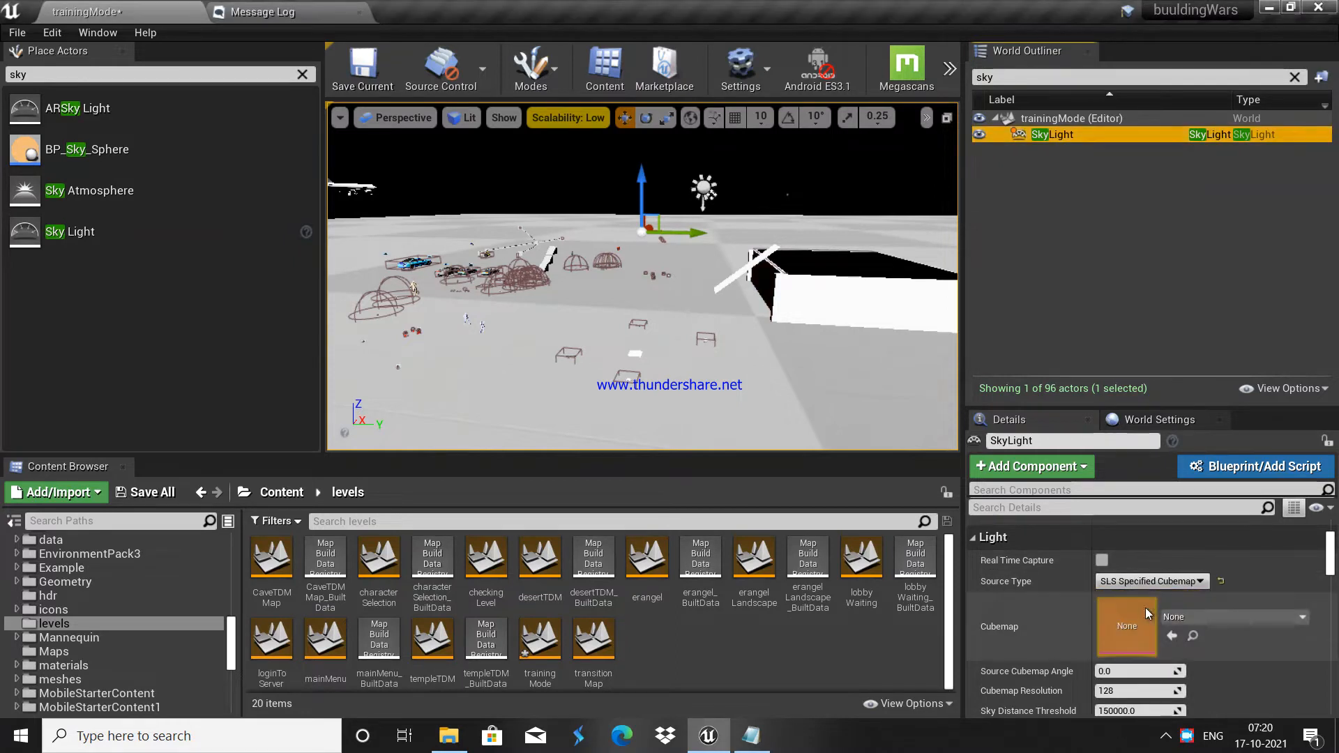
click(1166, 617)
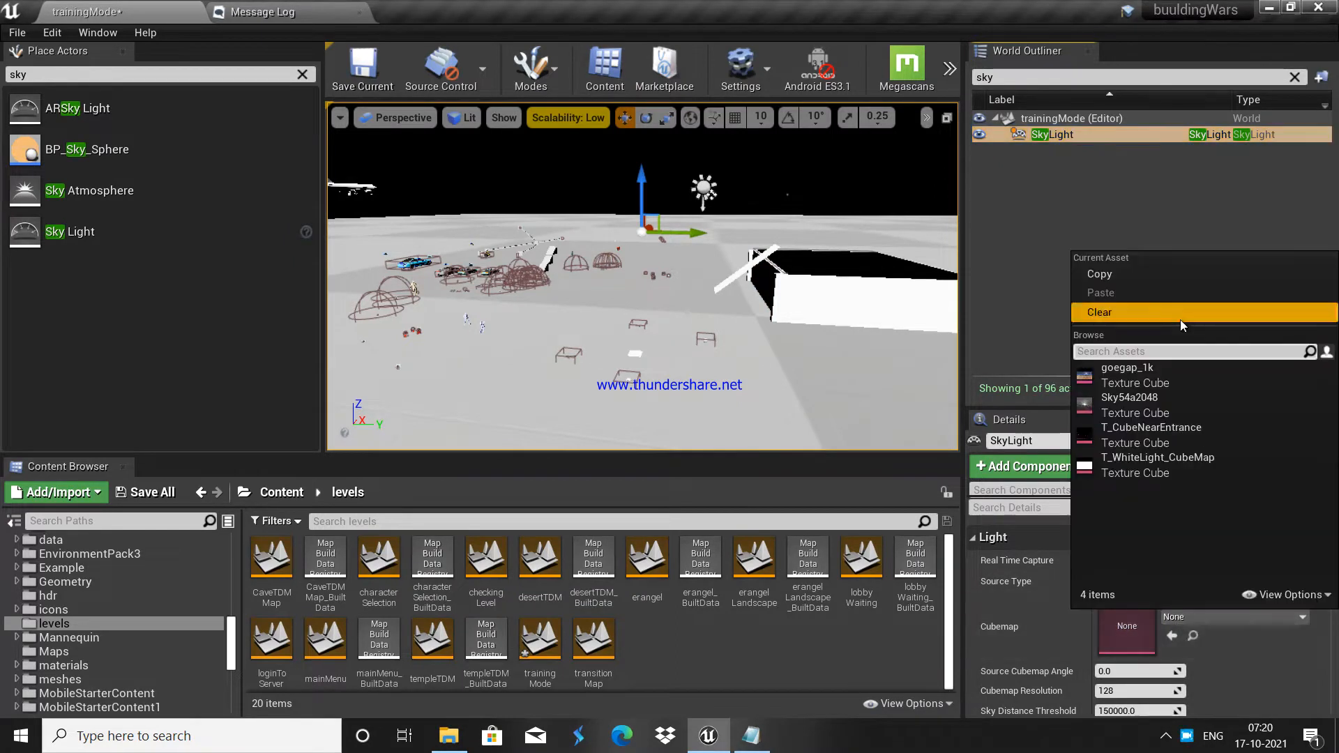
click(1121, 382)
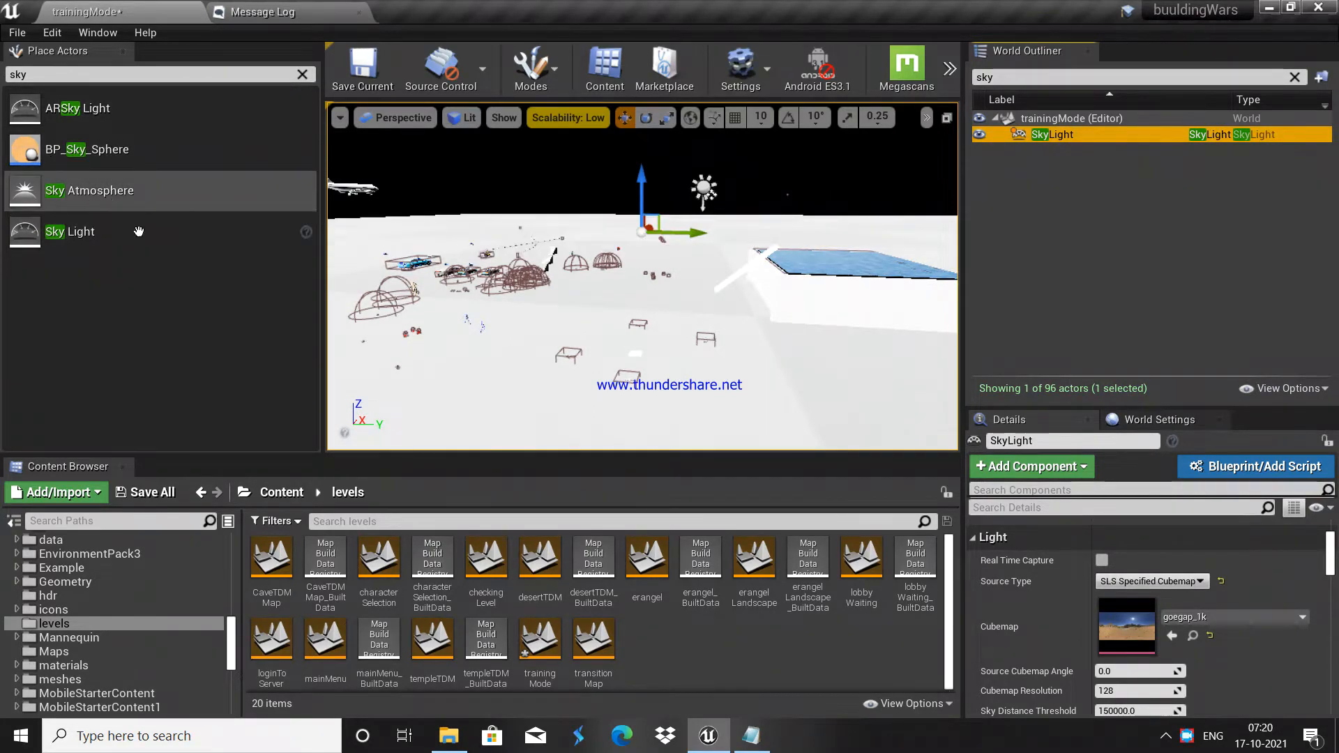
Step: Fly around the building and domes to inspect the new sky lighting
key(w)
right_drag(769, 341, 581, 310)
key(d)
key(s)
key(d)
key(w)
key(s)
right_drag(760, 286, 723, 303)
key(a)
key(s)
key(w)
key(s)
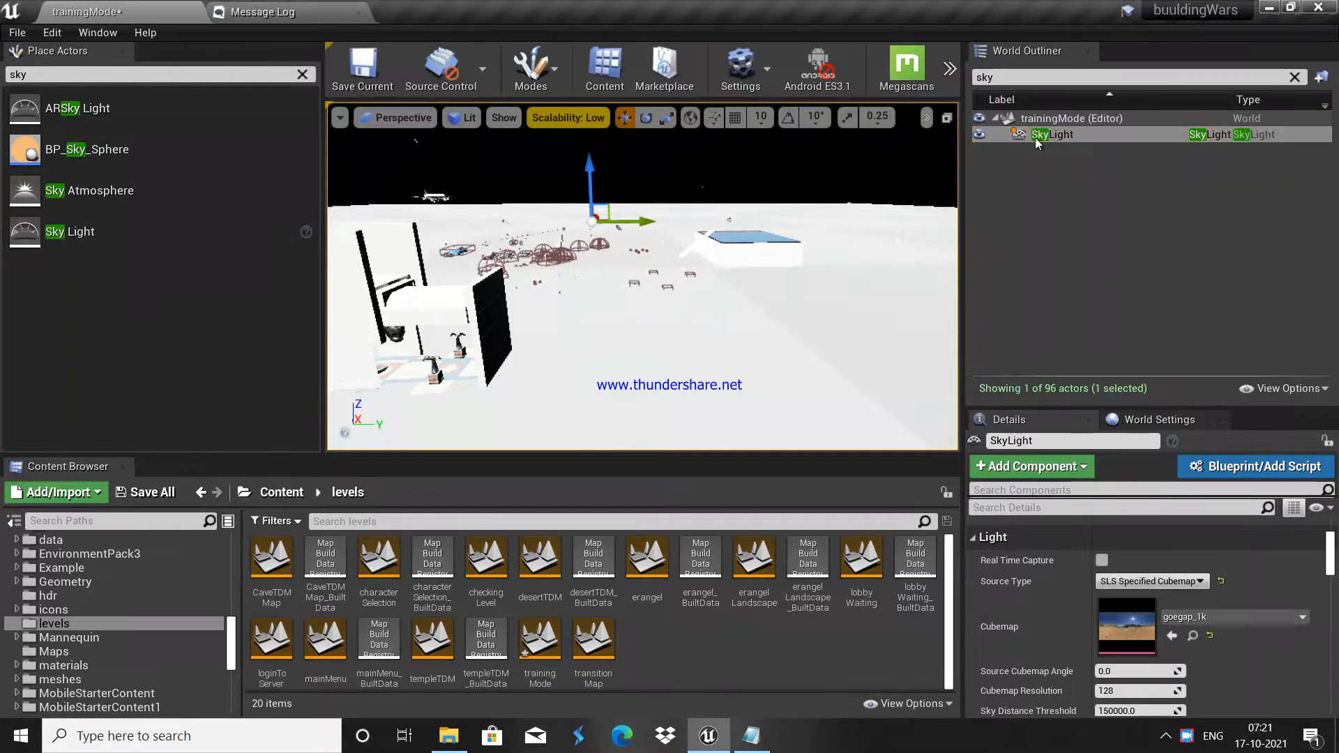
Step: Rotate the SkyLight with the rotate gizmo
scroll(1166, 592, up, 3)
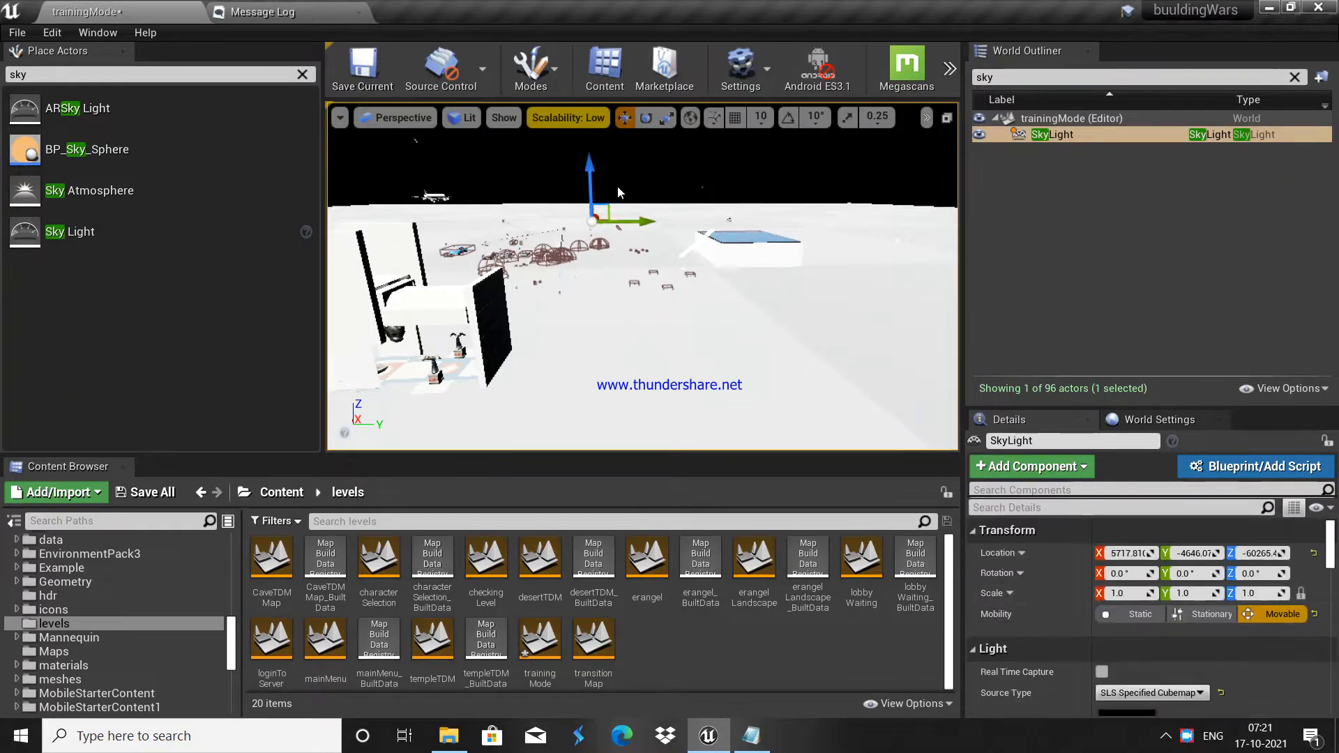
click(645, 118)
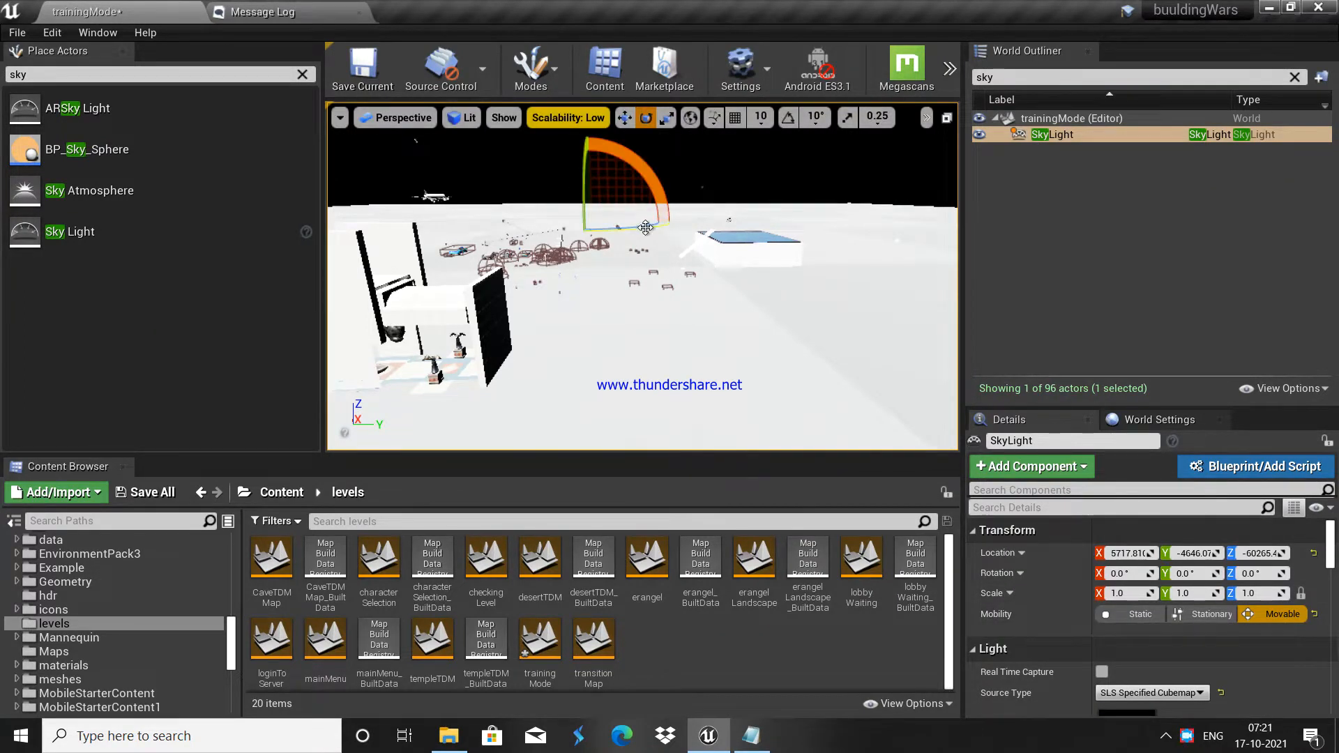
drag(645, 227, 683, 229)
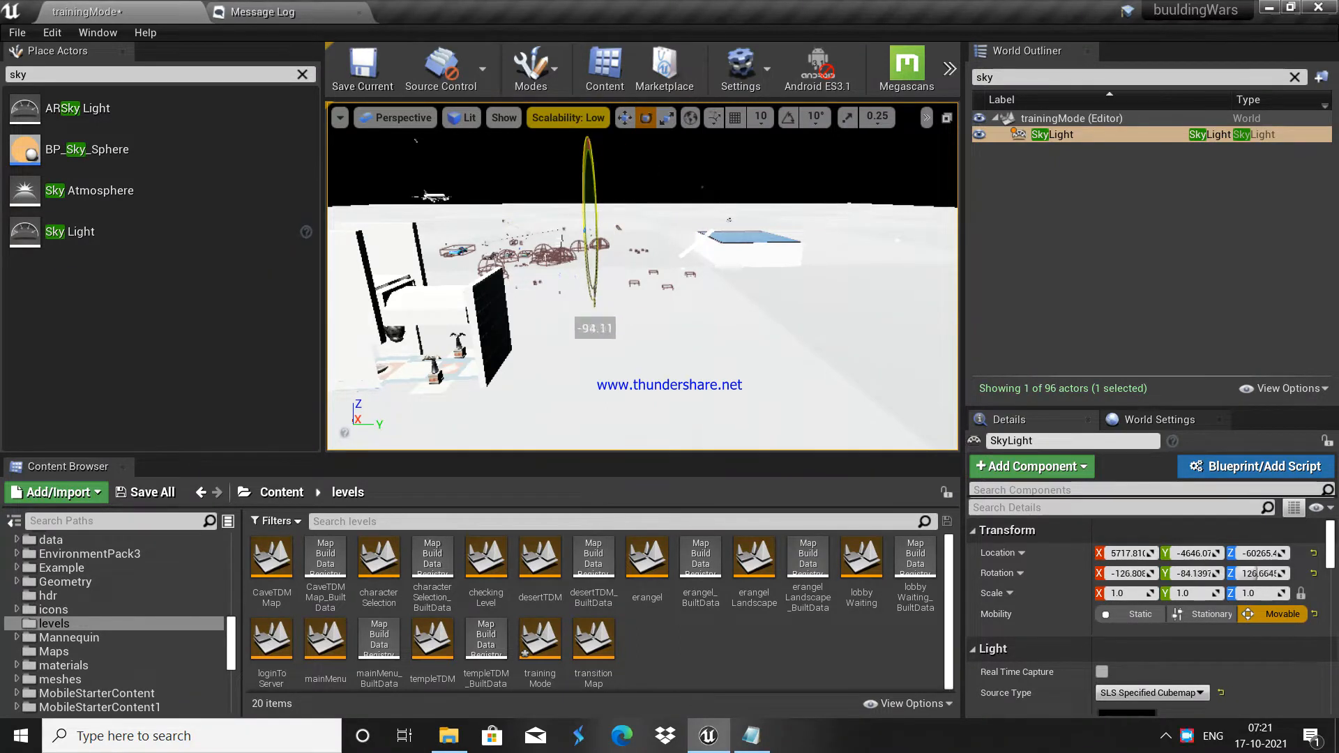
drag(628, 144, 631, 145)
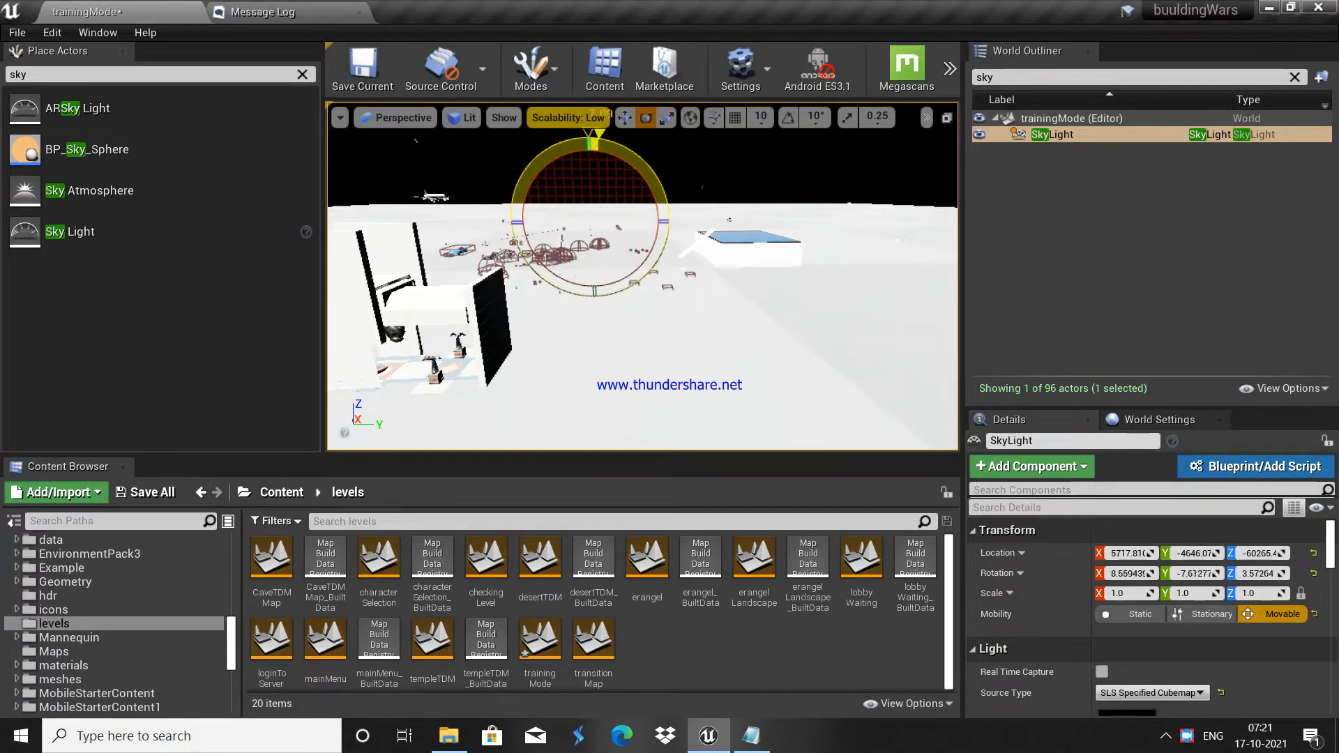
drag(631, 145, 636, 162)
Step: Select the DirectionalLight and rotate it to change the shadow angle
scroll(1163, 599, down, 5)
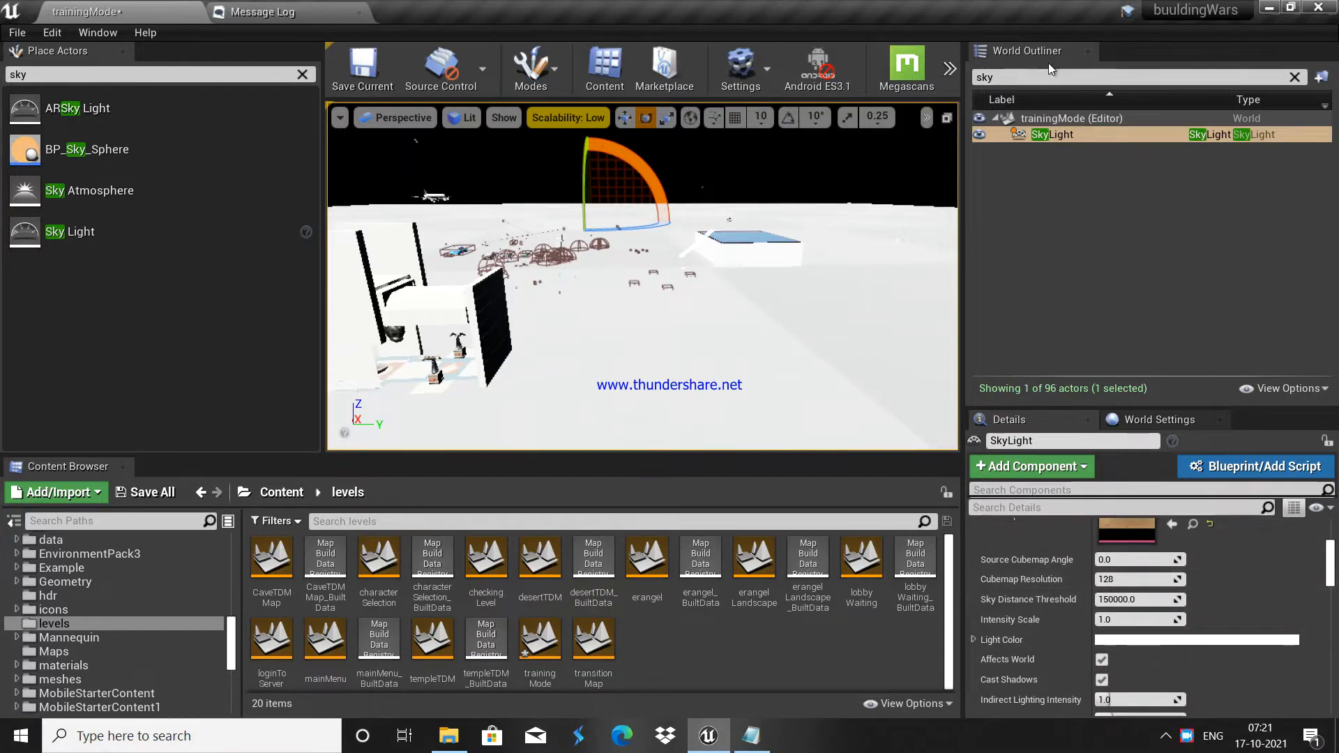
text(dire)
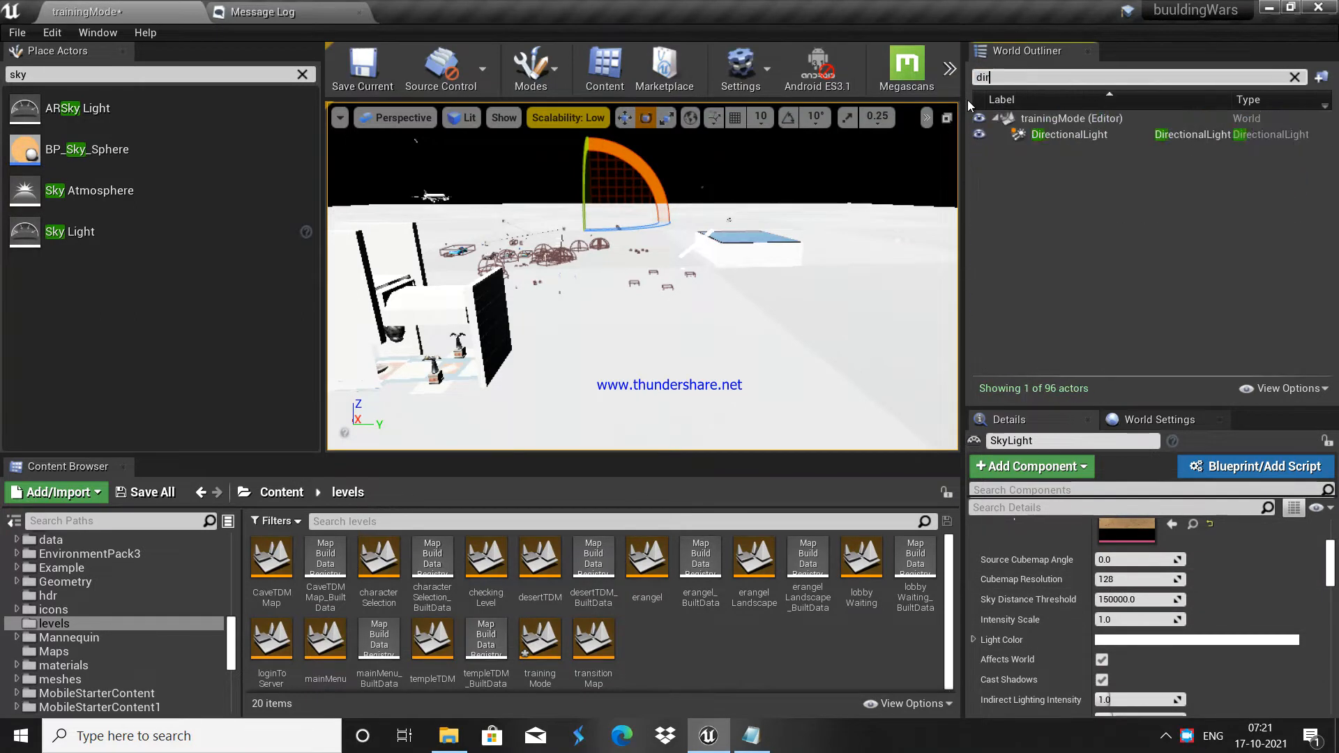
click(1110, 134)
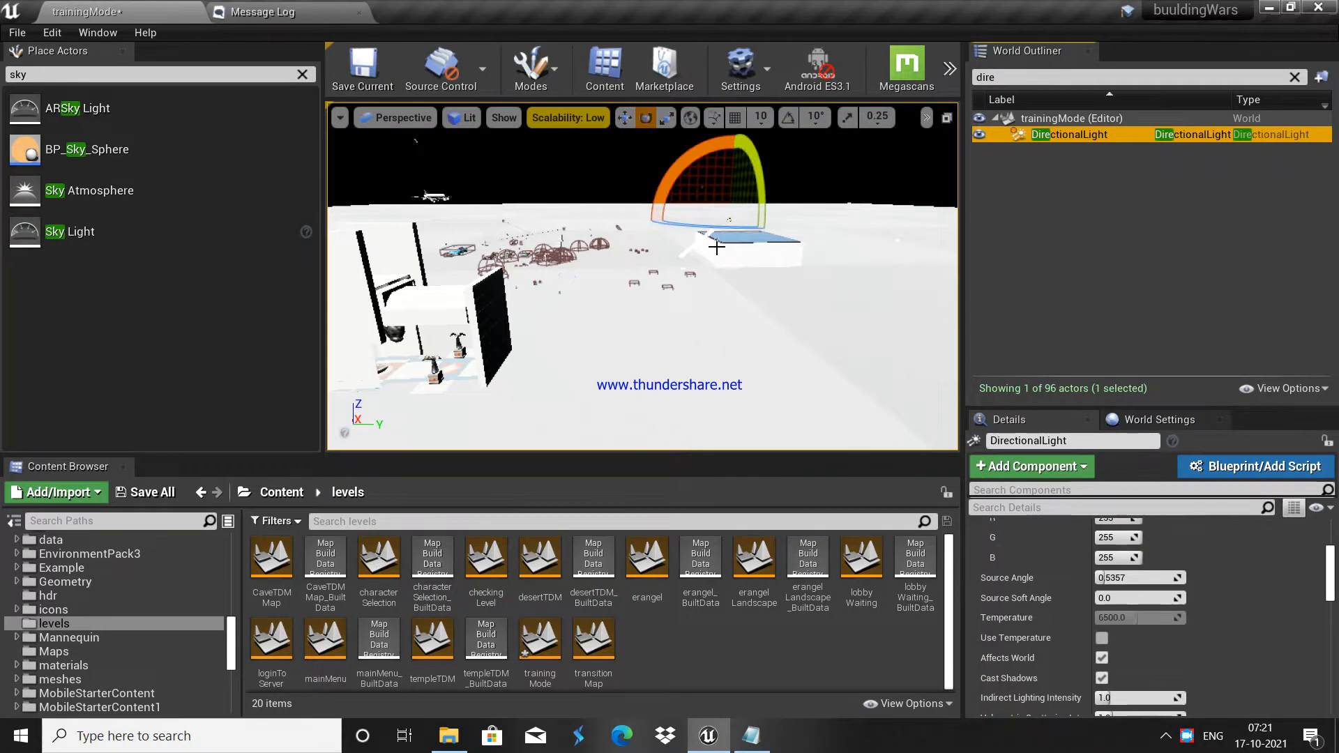
drag(720, 228, 730, 221)
drag(666, 308, 481, 362)
right_drag(663, 307, 746, 338)
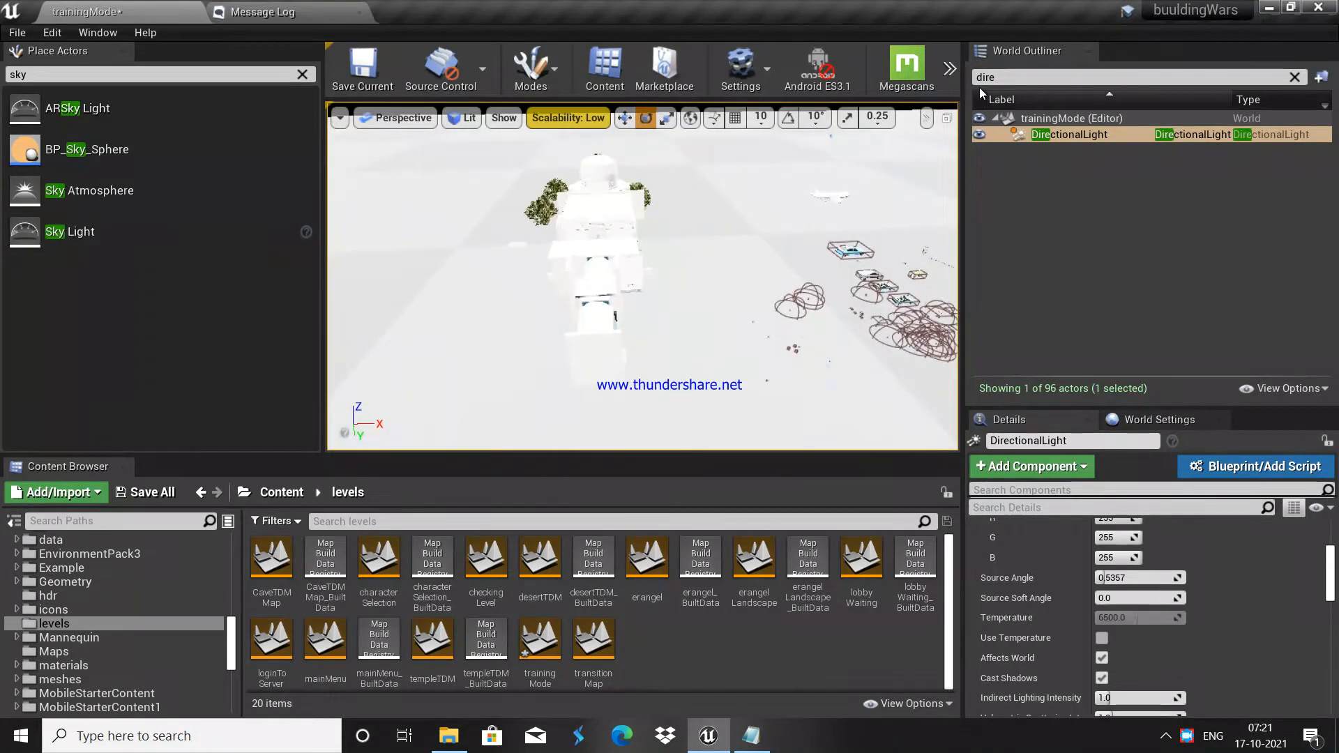
Step: Filter the World Outliner by 'sky' to list only the SkyLight
click(1008, 75)
key(BackSpace)
key(BackSpace)
key(BackSpace)
key(BackSpace)
text(ak)
key(BackSpace)
key(BackSpace)
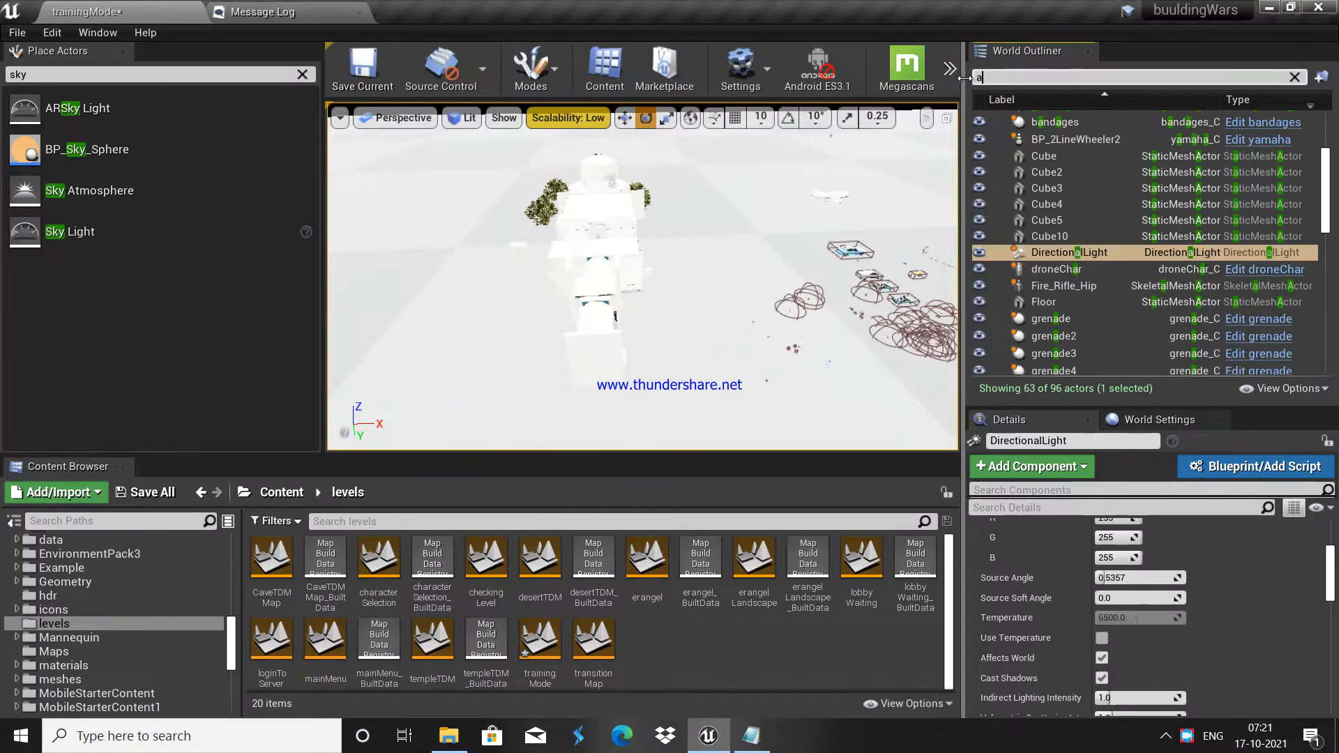
text(sky)
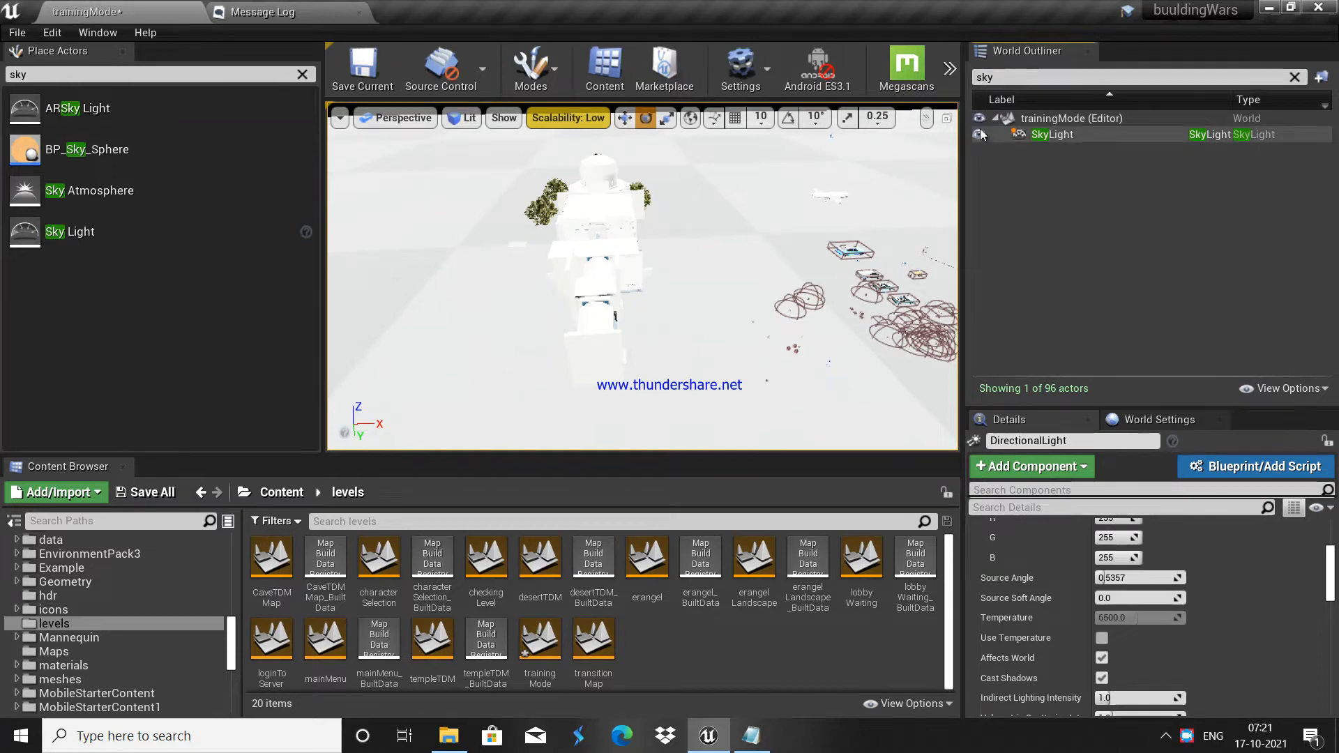
Step: Select the SkyLight and raise its Intensity Scale to 2.0
scroll(1177, 627, up, 5)
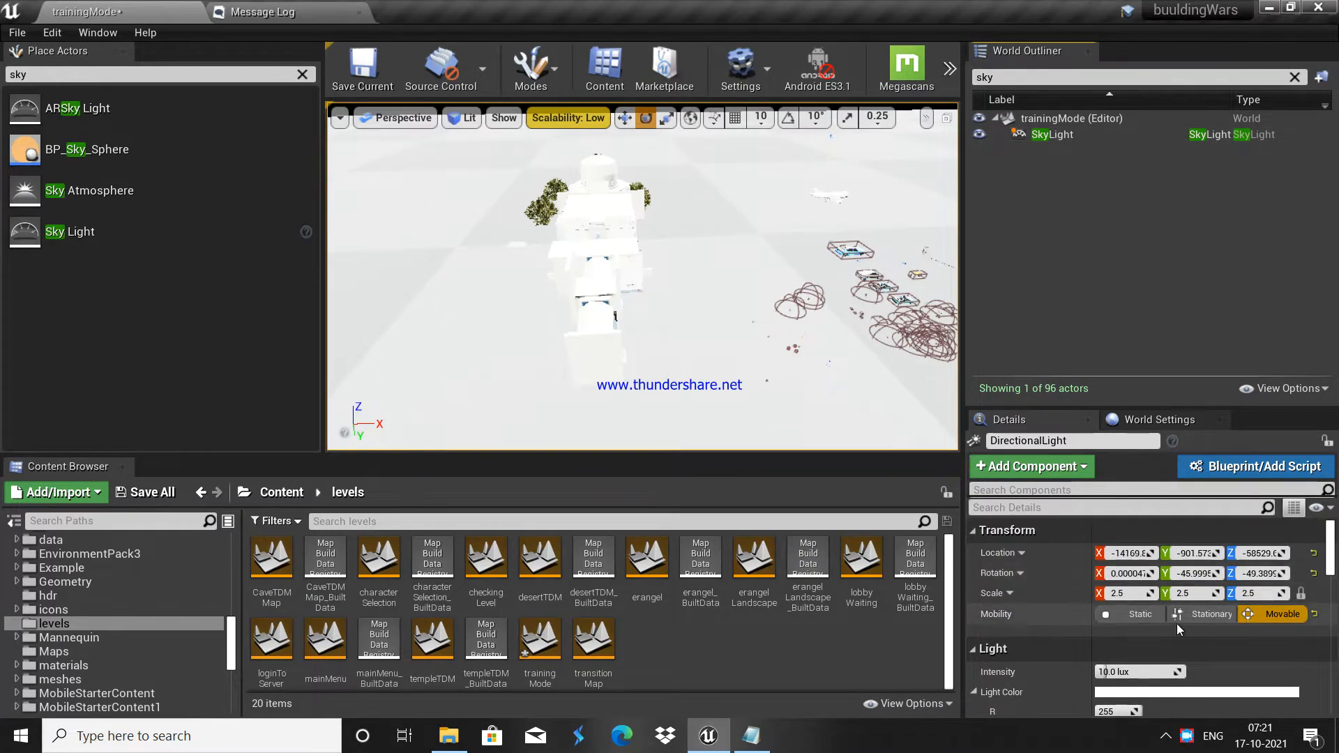
scroll(1172, 621, down, 3)
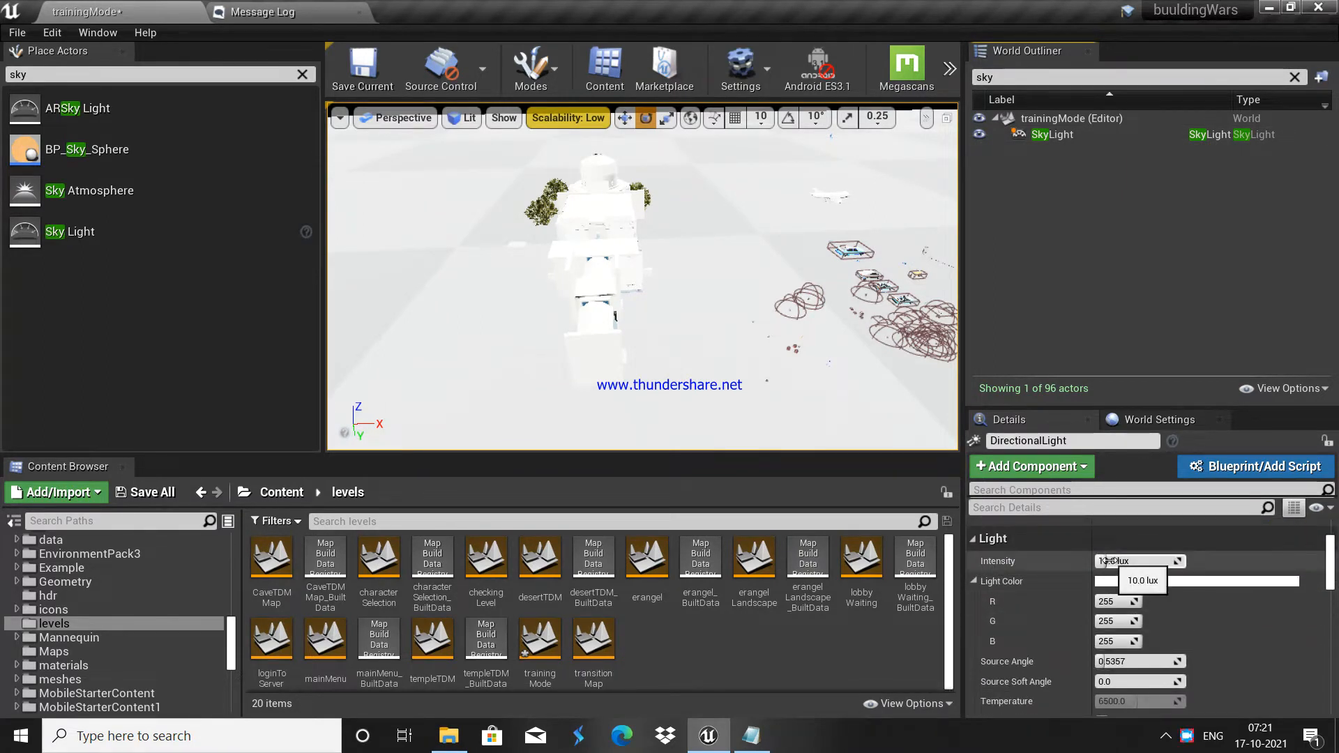
scroll(1122, 626, down, 2)
scroll(1120, 622, up, 4)
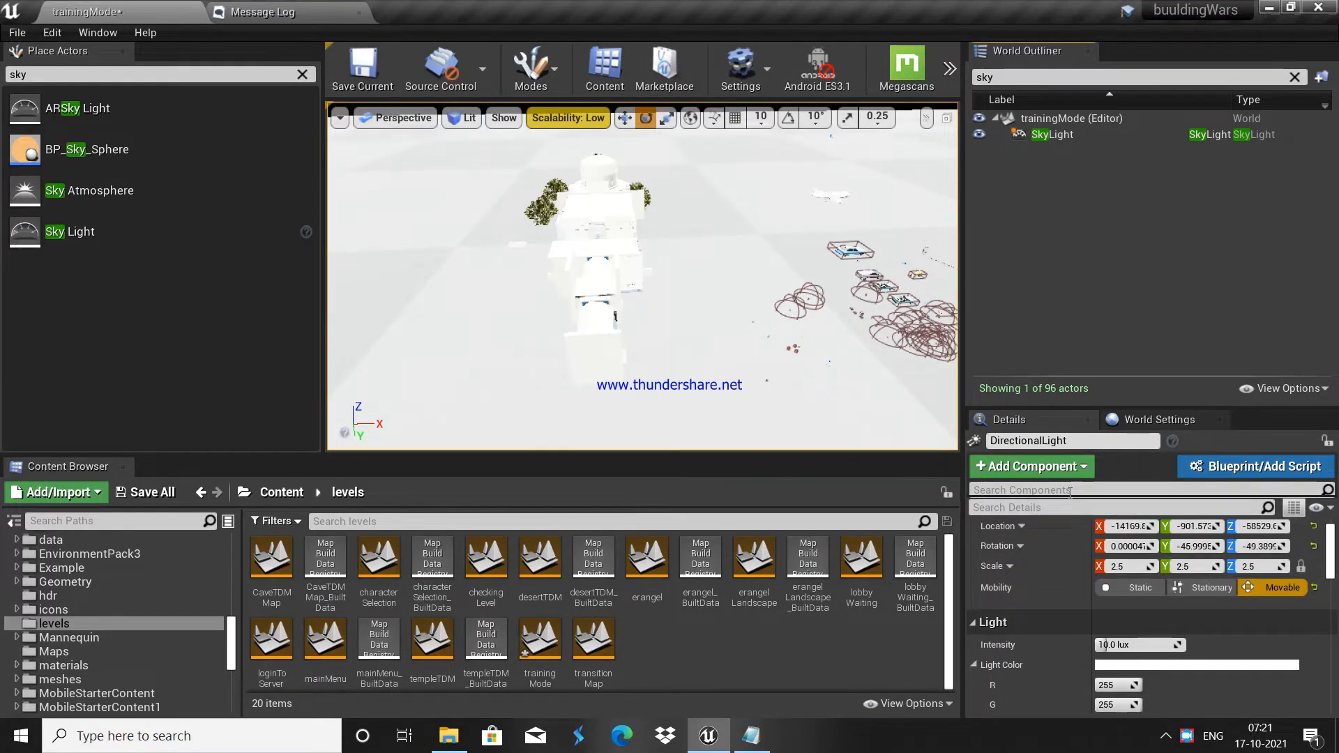
click(1069, 136)
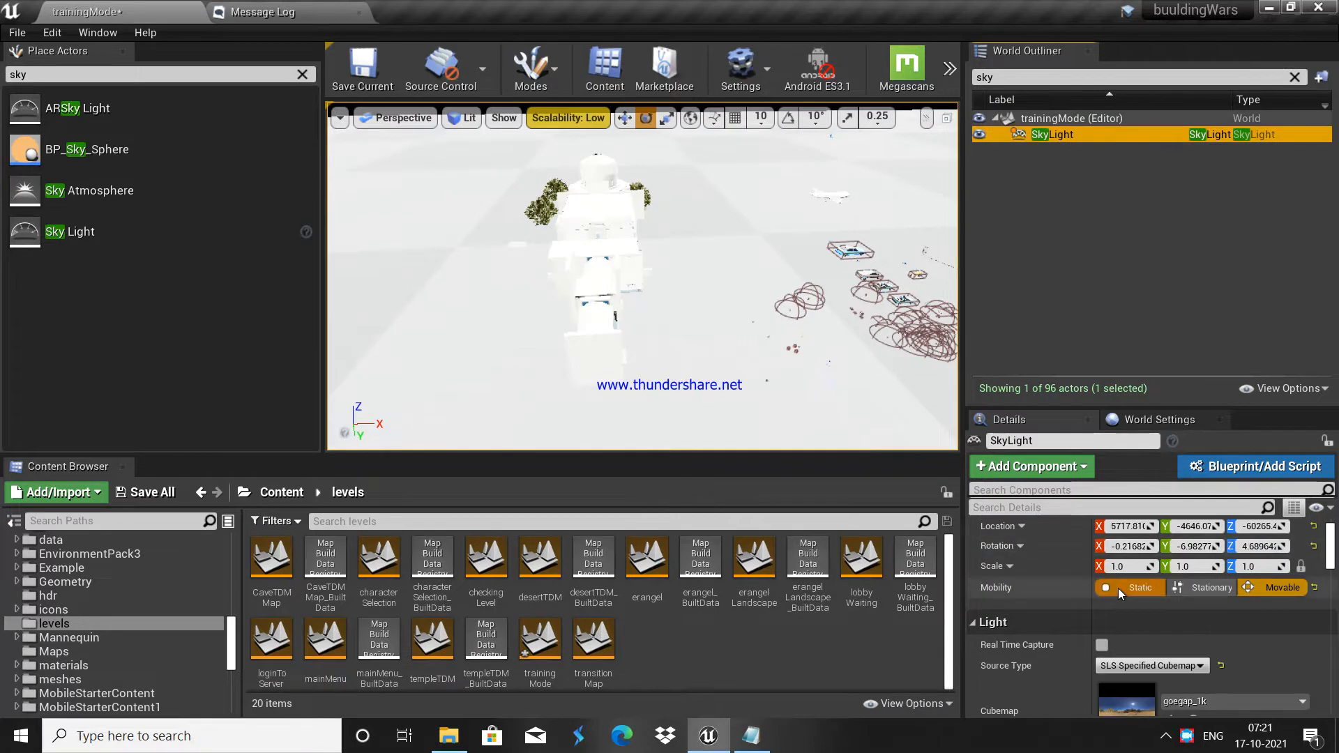
scroll(1119, 588, down, 2)
scroll(1114, 573, up, 2)
scroll(1114, 573, up, 1)
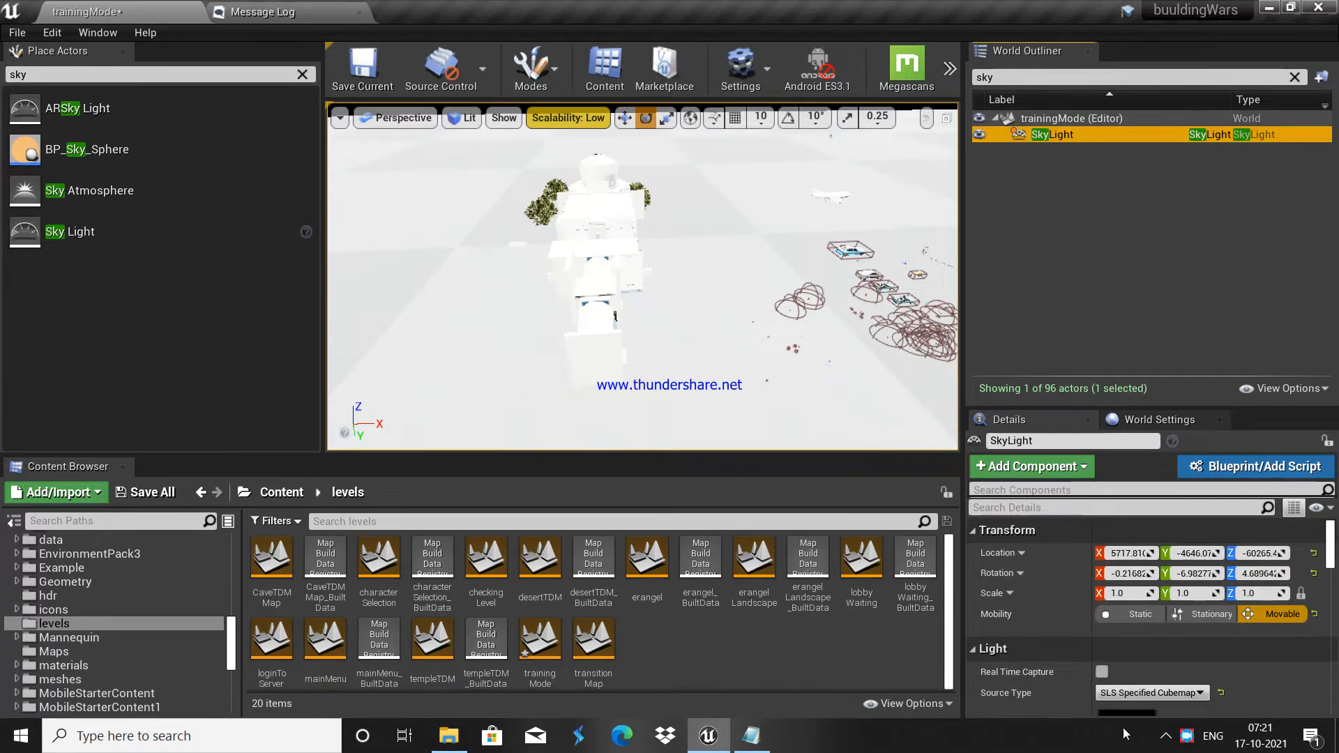
scroll(1179, 666, down, 4)
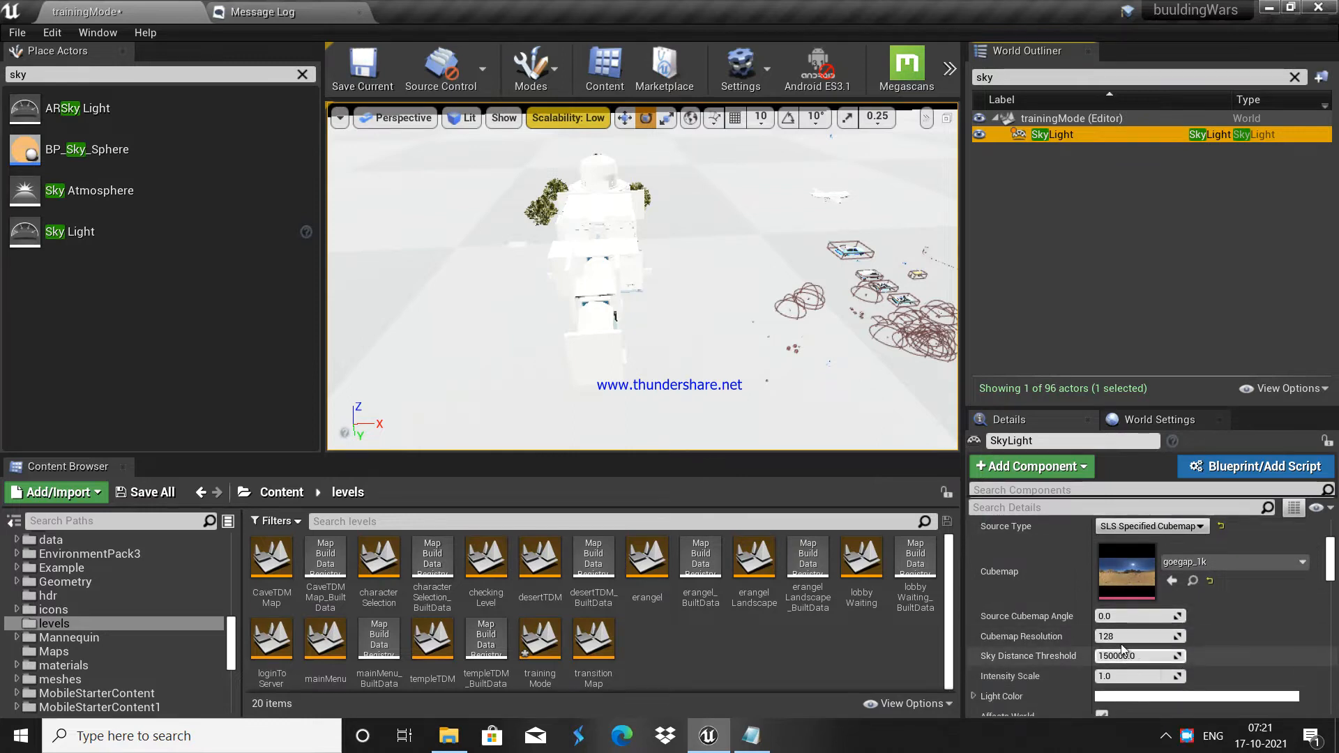
mouse_move(1113, 675)
mouse_down()
mouse_move(1171, 675)
mouse_move(1101, 674)
mouse_up()
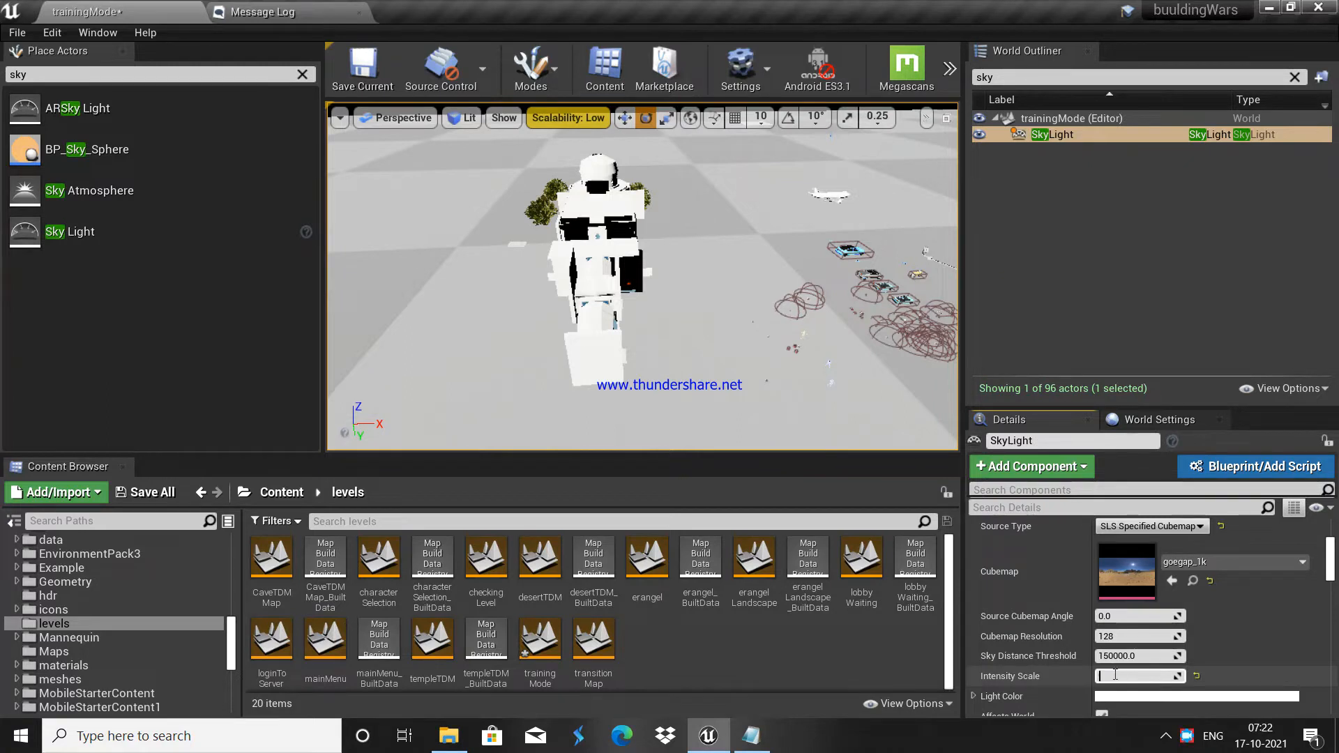
Step: Test a lower DirectionalLight intensity, then set it back to 10 lux
click(1110, 294)
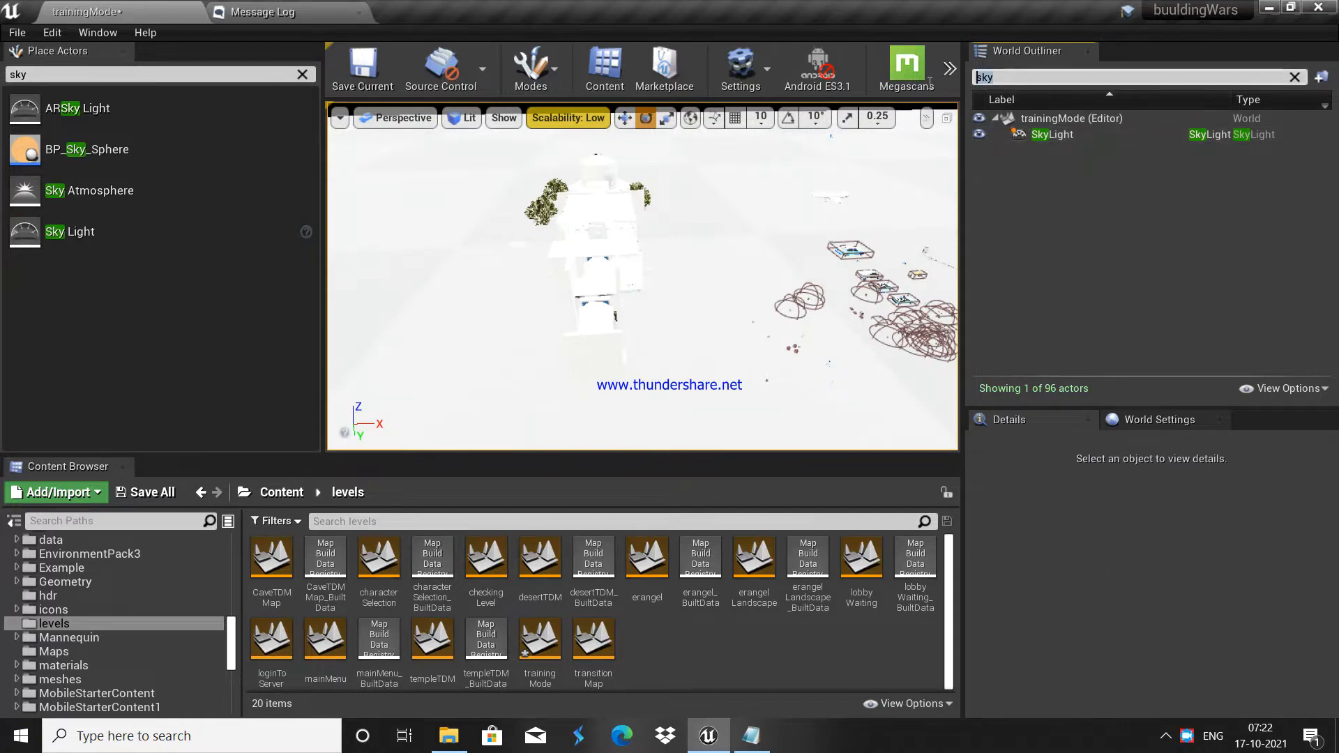
text(dire)
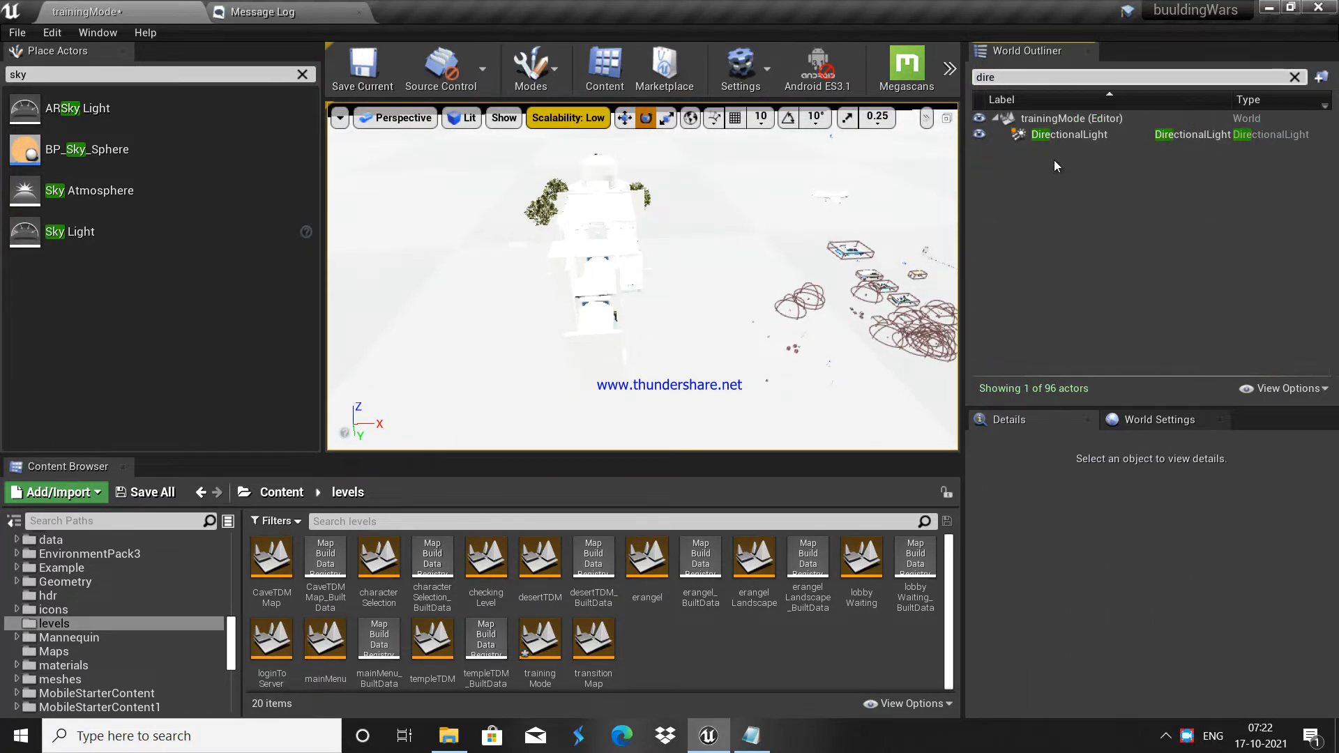
click(1069, 134)
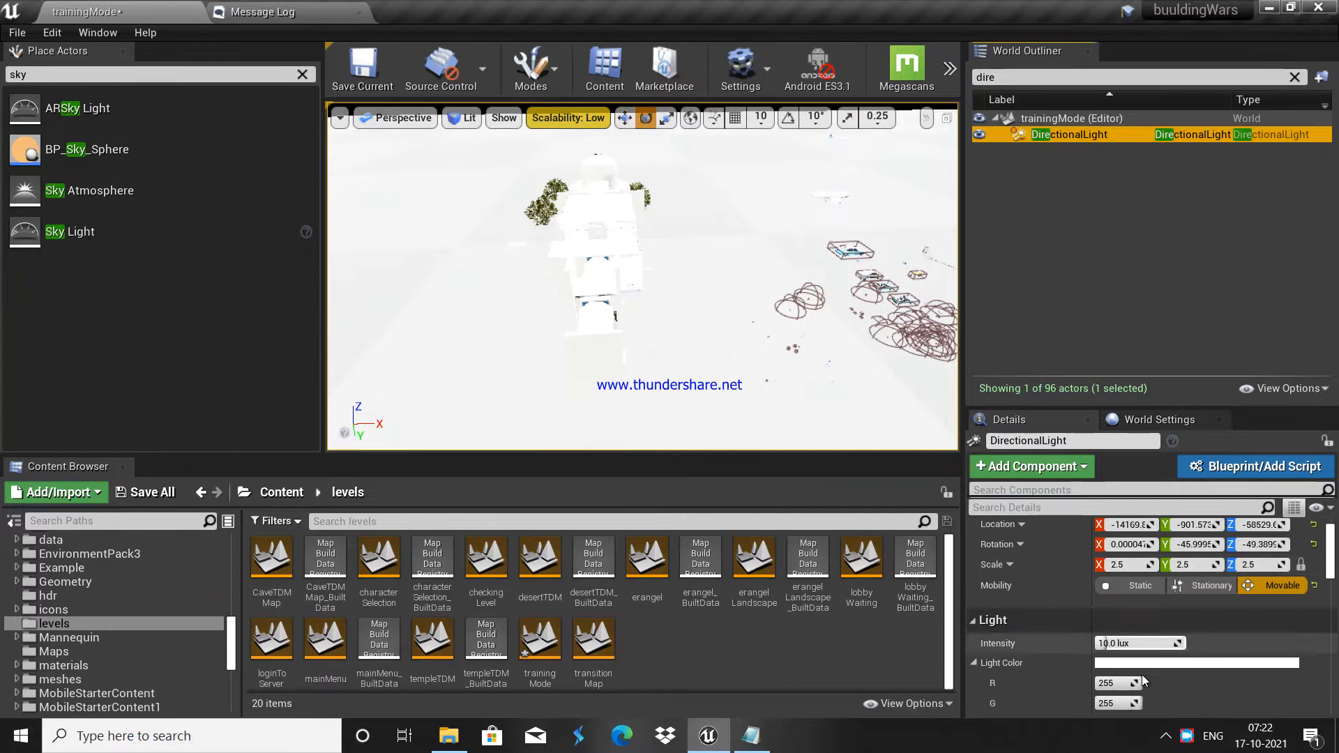
drag(1136, 643, 1088, 643)
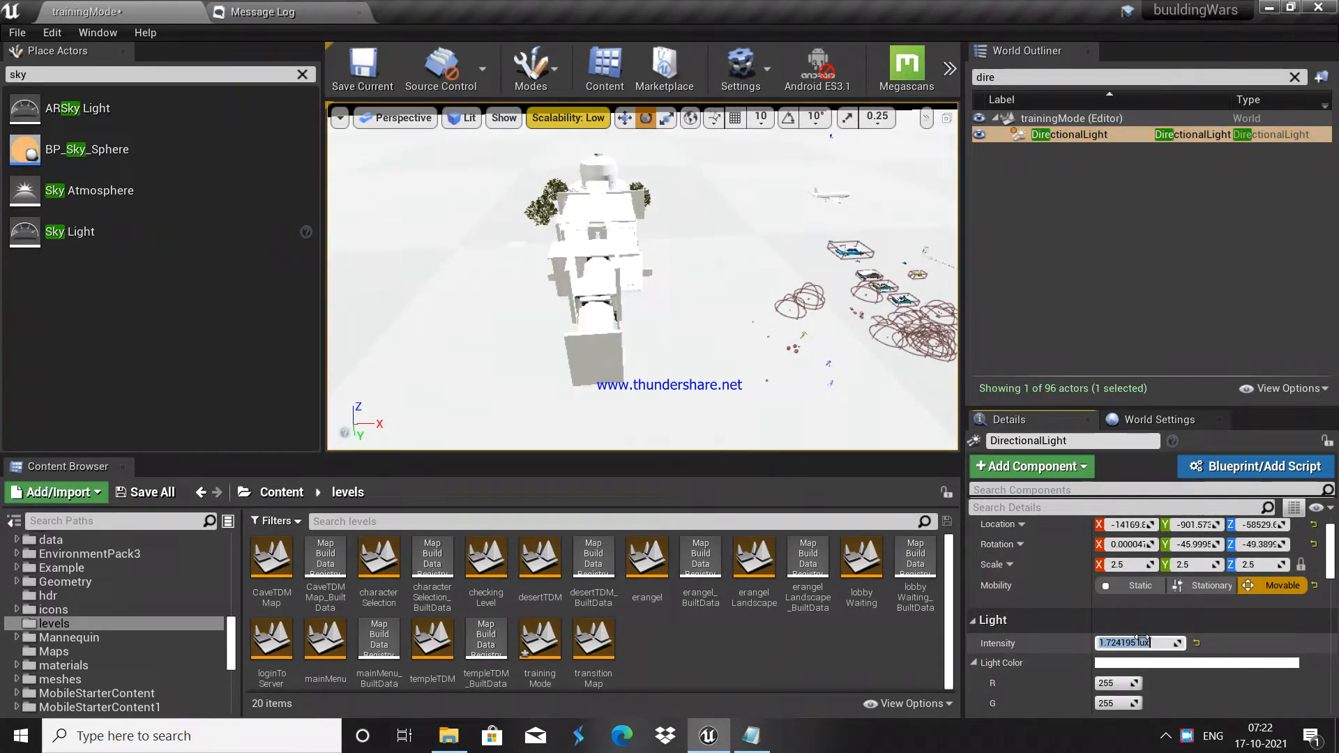
text(10)
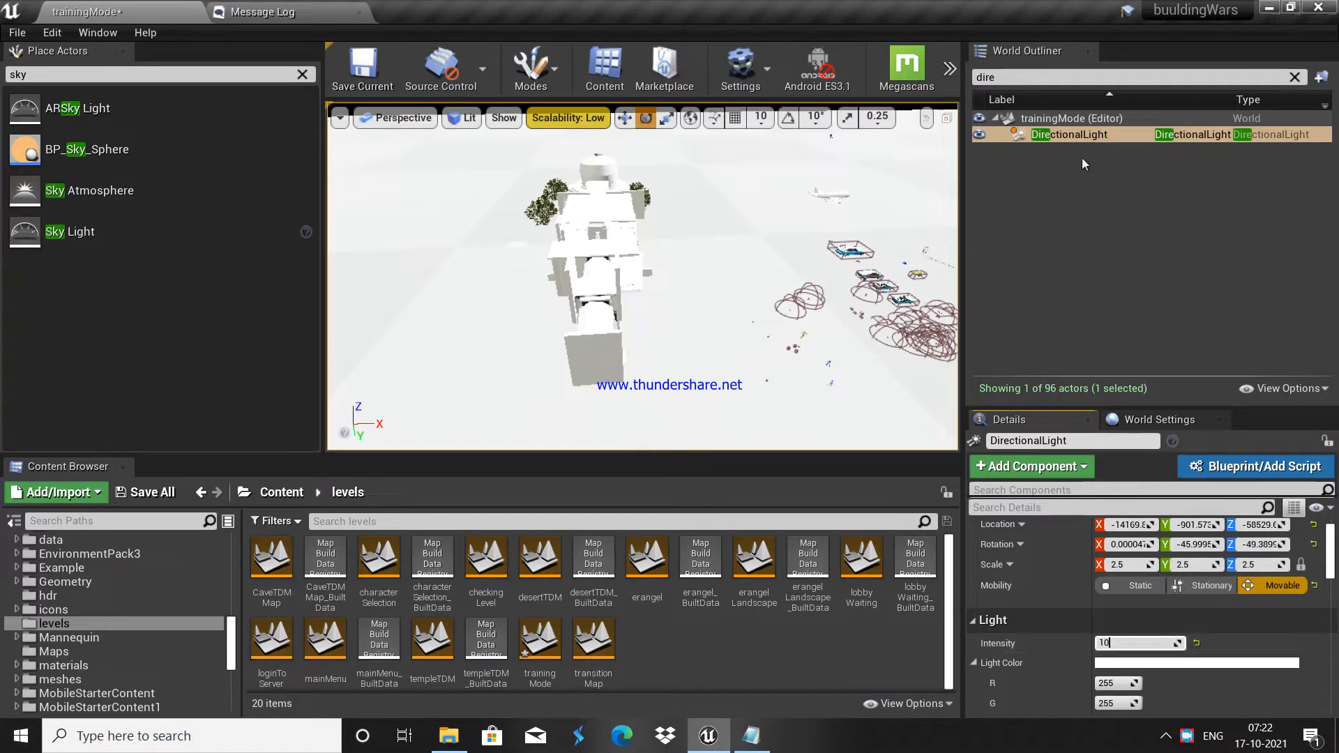
Step: Reselect the SkyLight to confirm its 2.0 Intensity Scale, then deselect it
click(1022, 77)
key(BackSpace)
key(BackSpace)
key(BackSpace)
key(BackSpace)
text(sky)
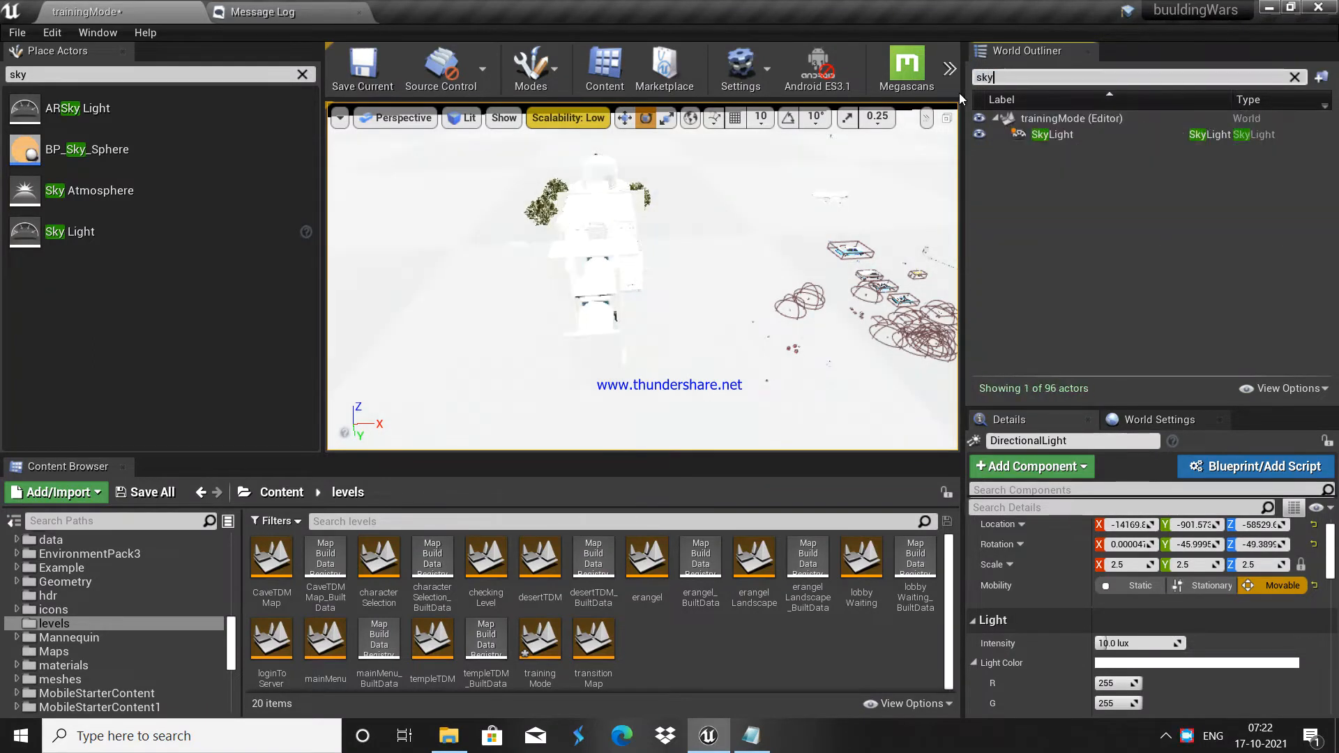
click(1096, 133)
scroll(1231, 655, down, 5)
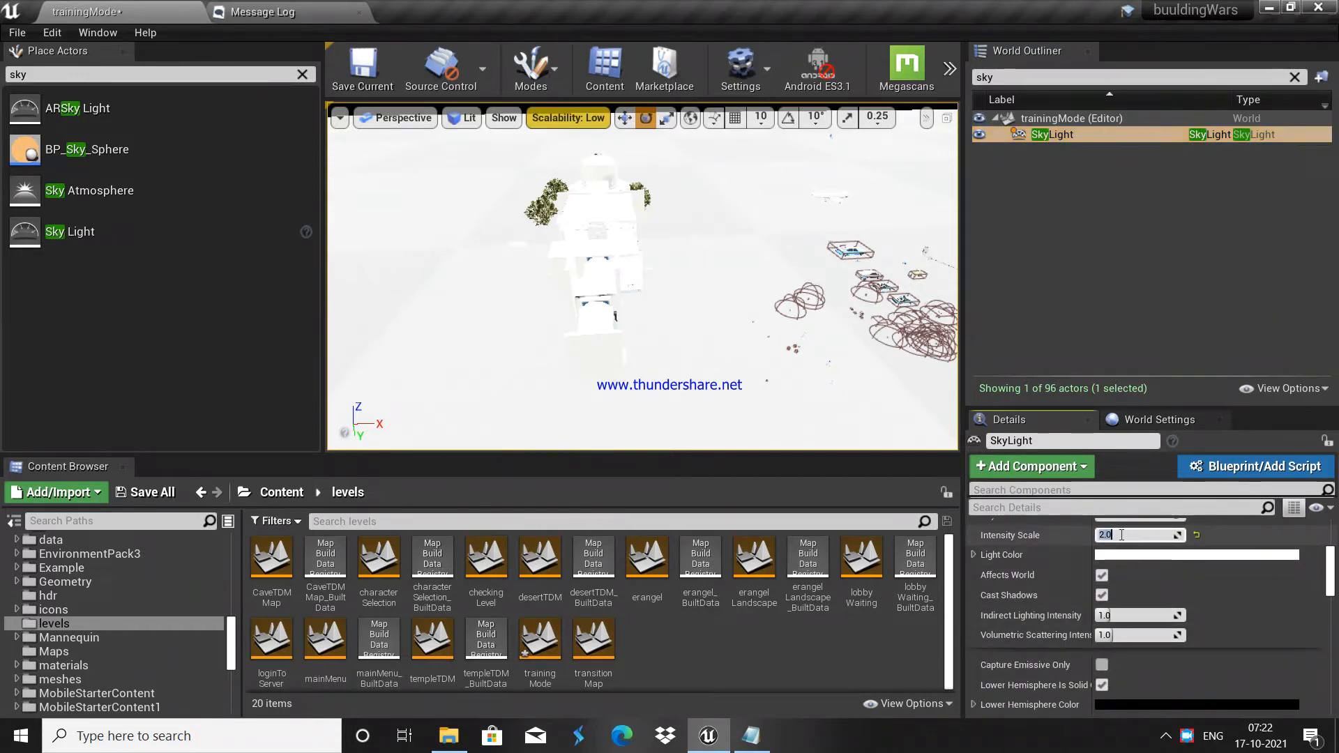
click(1106, 353)
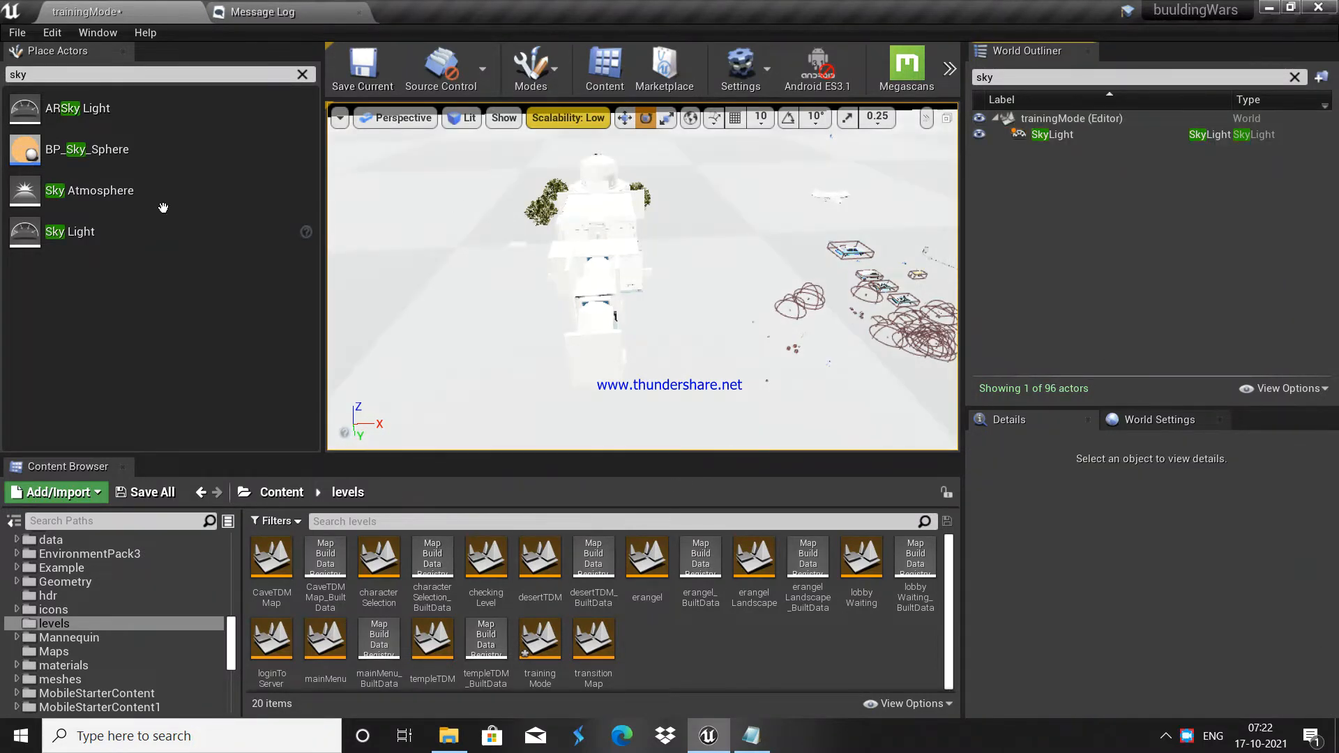
Step: Fly through the building to the pool and drop a BP_Sky_Sphere into the level
key(w)
right_drag(604, 192, 660, 300)
key(w)
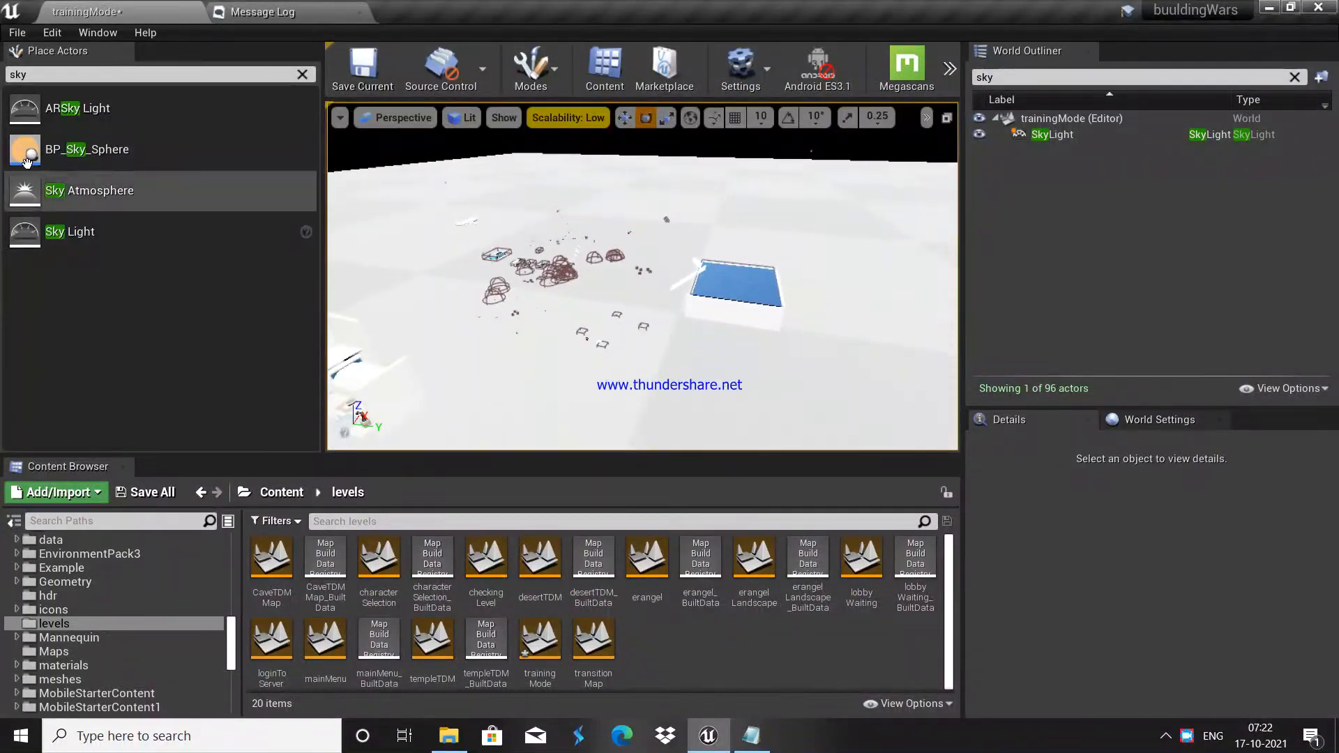
drag(109, 148, 585, 177)
Step: Set the BP_Sky_Sphere's Directional Light Actor to DirectionalLight
right_drag(548, 251, 548, 251)
scroll(1011, 587, up, 3)
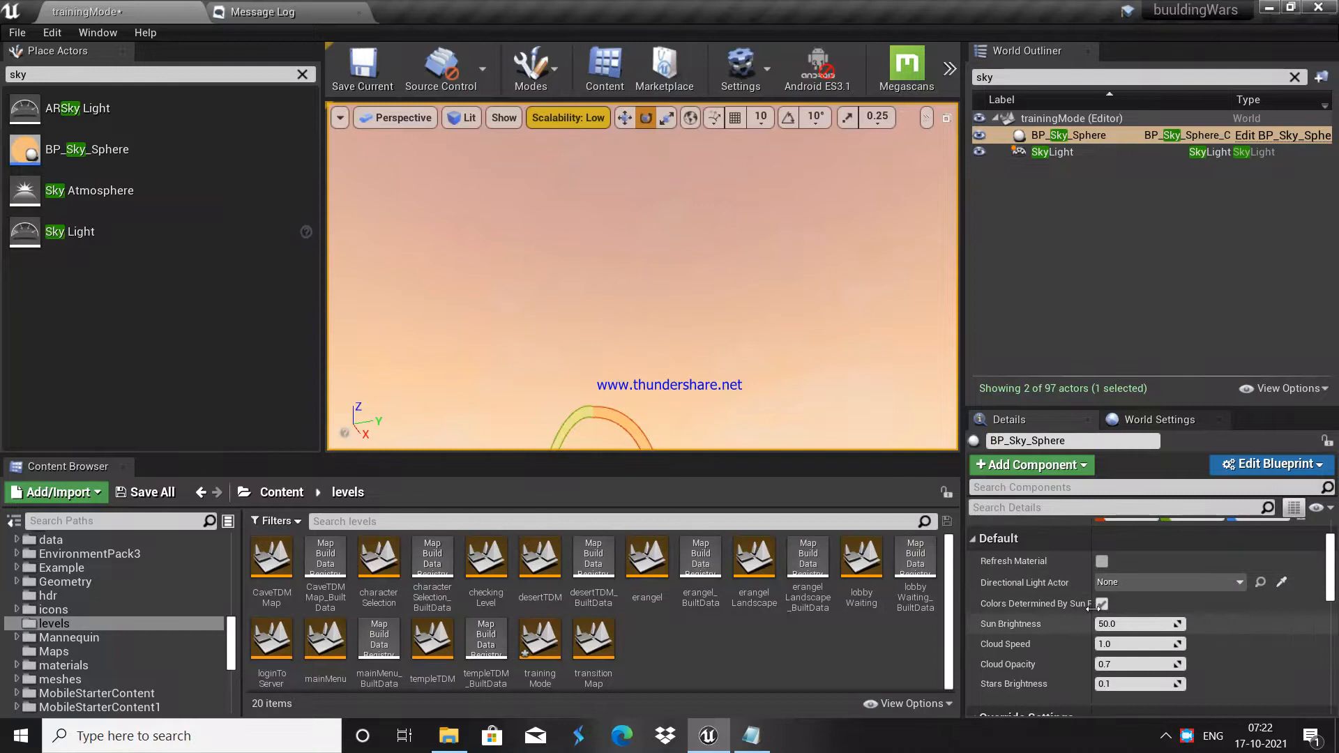
click(1117, 580)
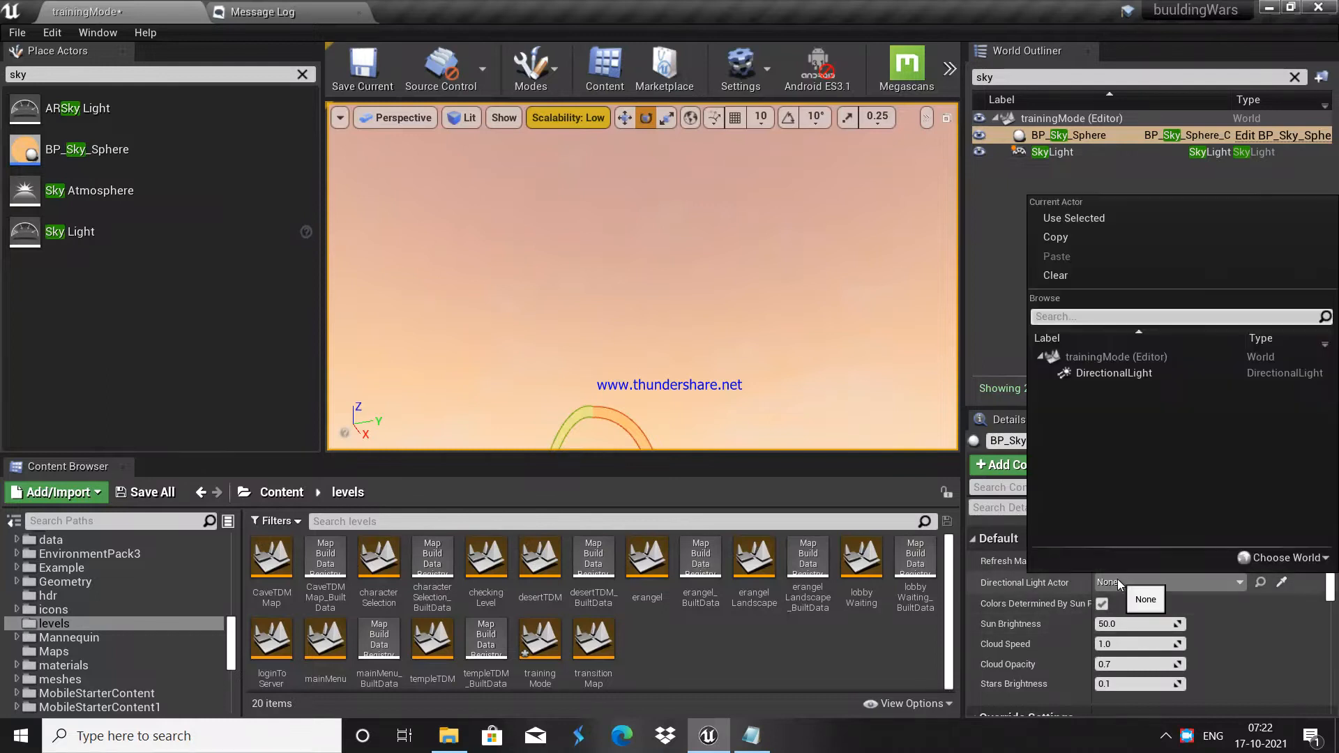
click(1112, 374)
Step: Place a Sky Atmosphere into the level and search Place Actors for 'post'
right_drag(694, 262, 695, 262)
drag(79, 190, 687, 227)
right_drag(687, 226, 687, 226)
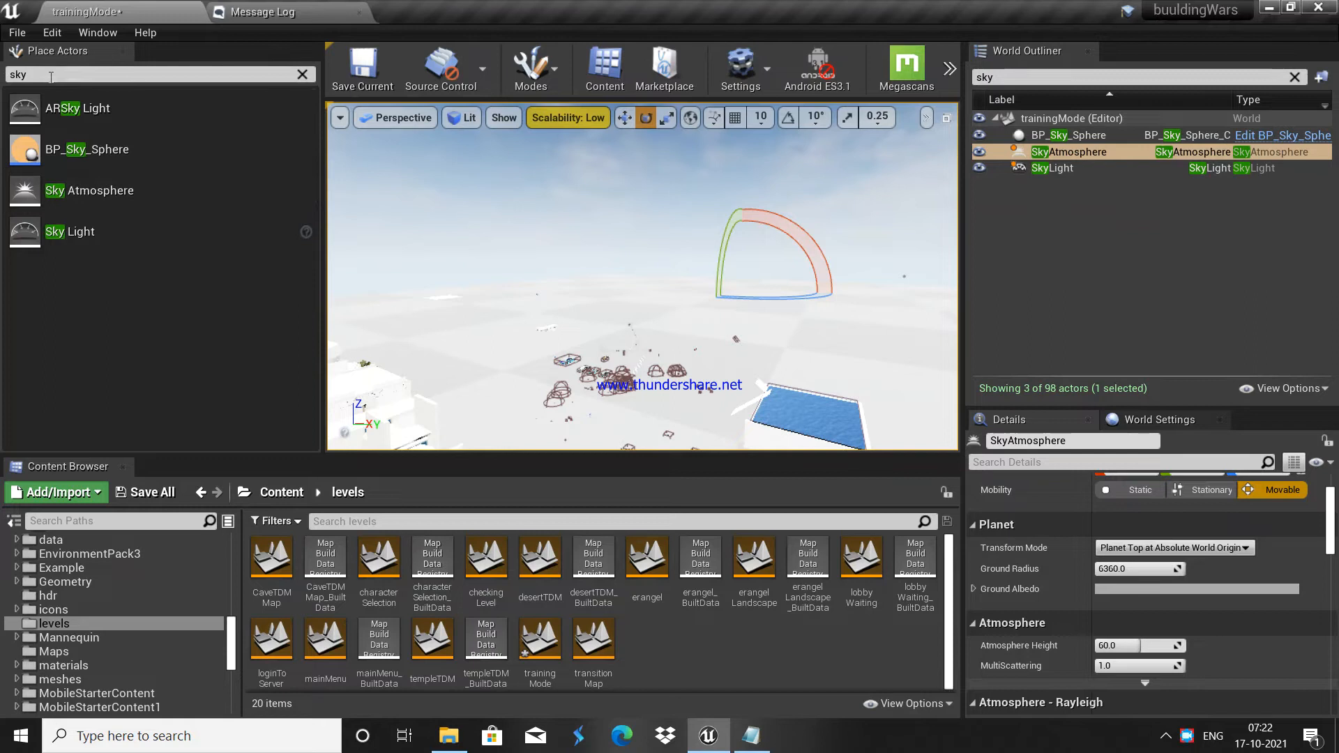
text(post)
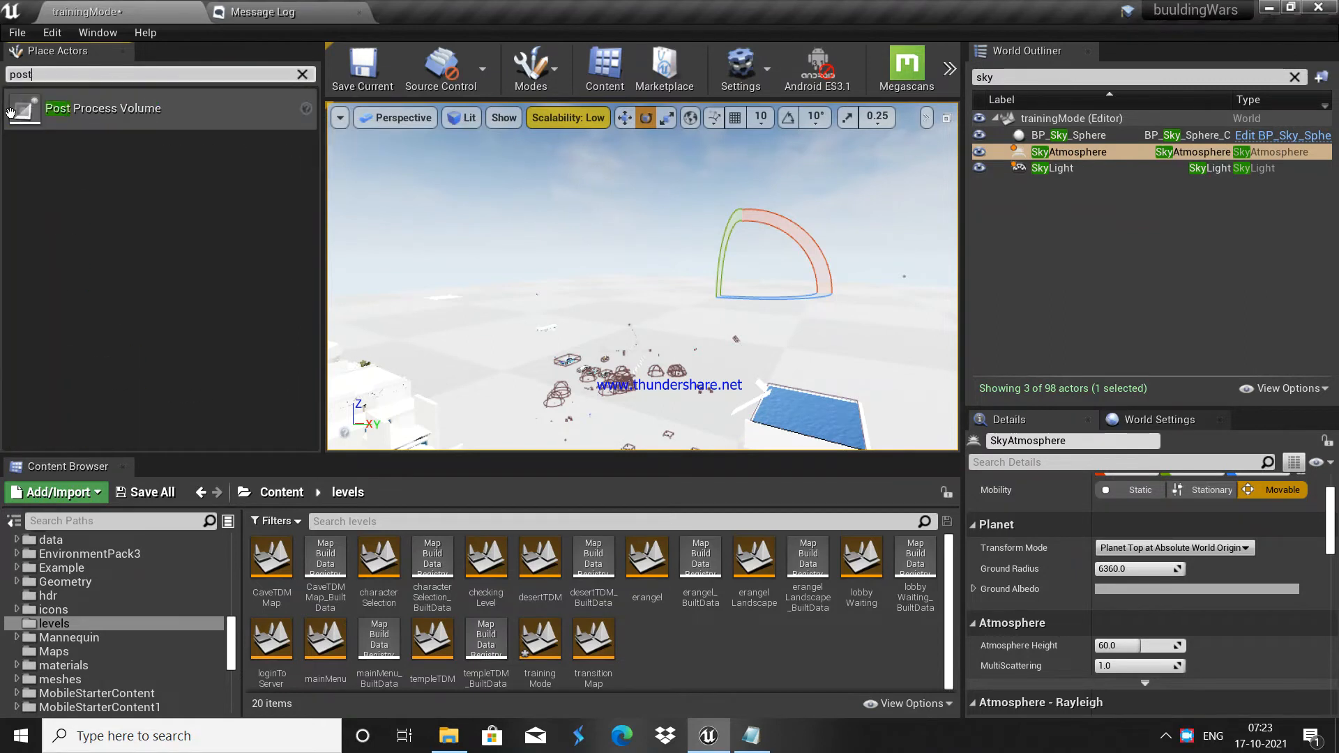
Step: Place a Post Process Volume into the level and clear the Outliner filter
scroll(1158, 620, up, 2)
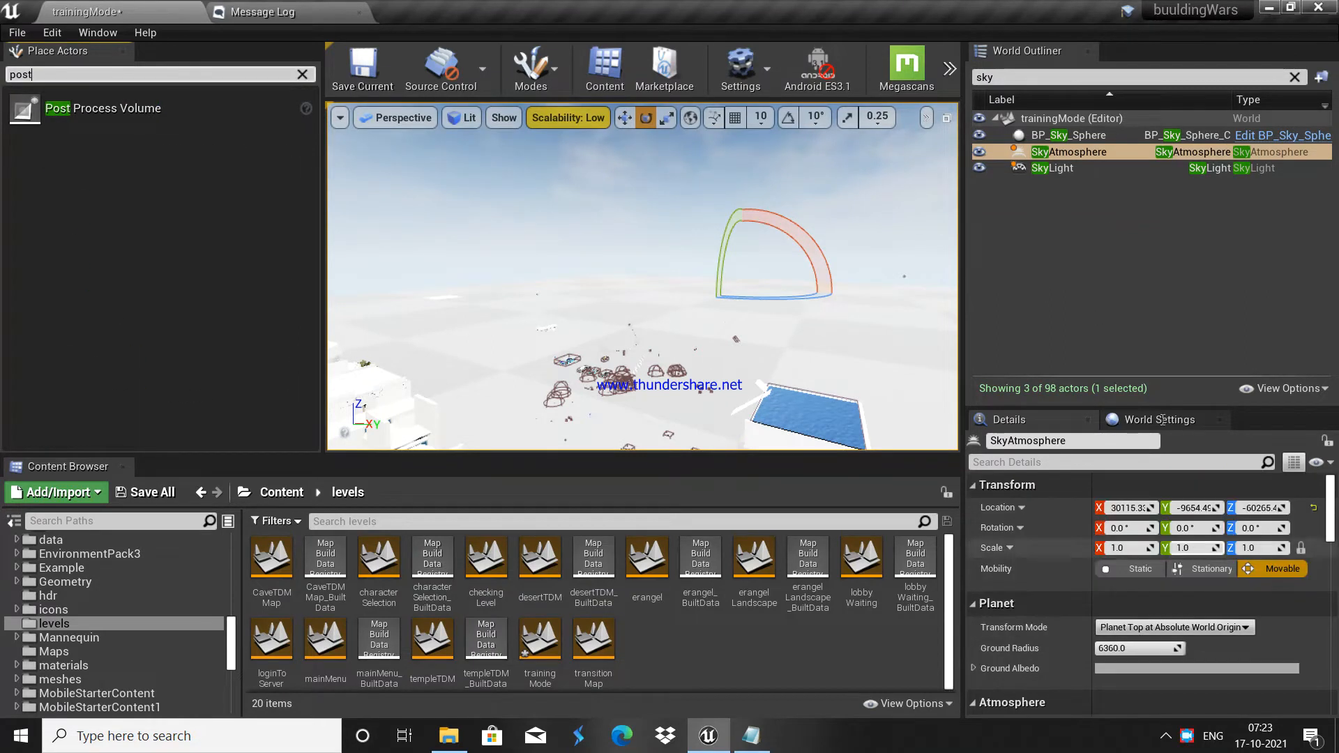
click(1046, 171)
click(1049, 136)
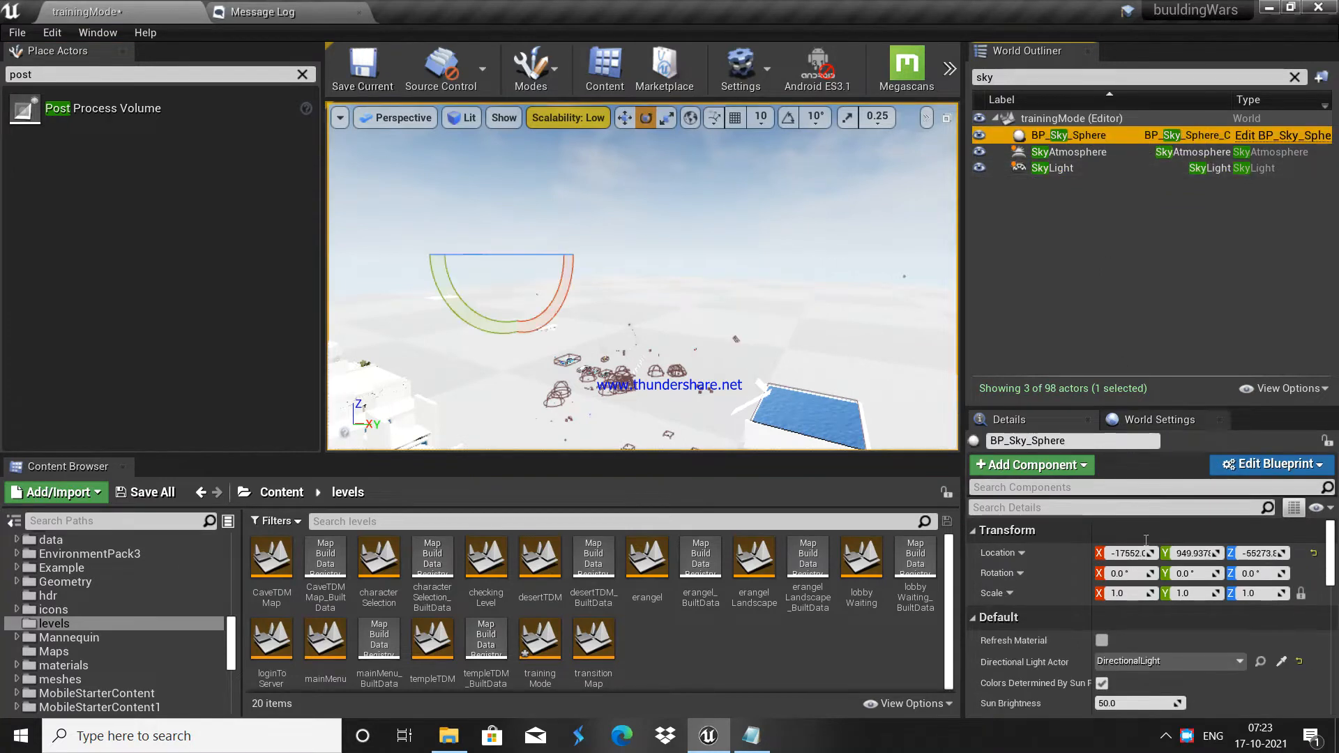
scroll(1155, 592, down, 3)
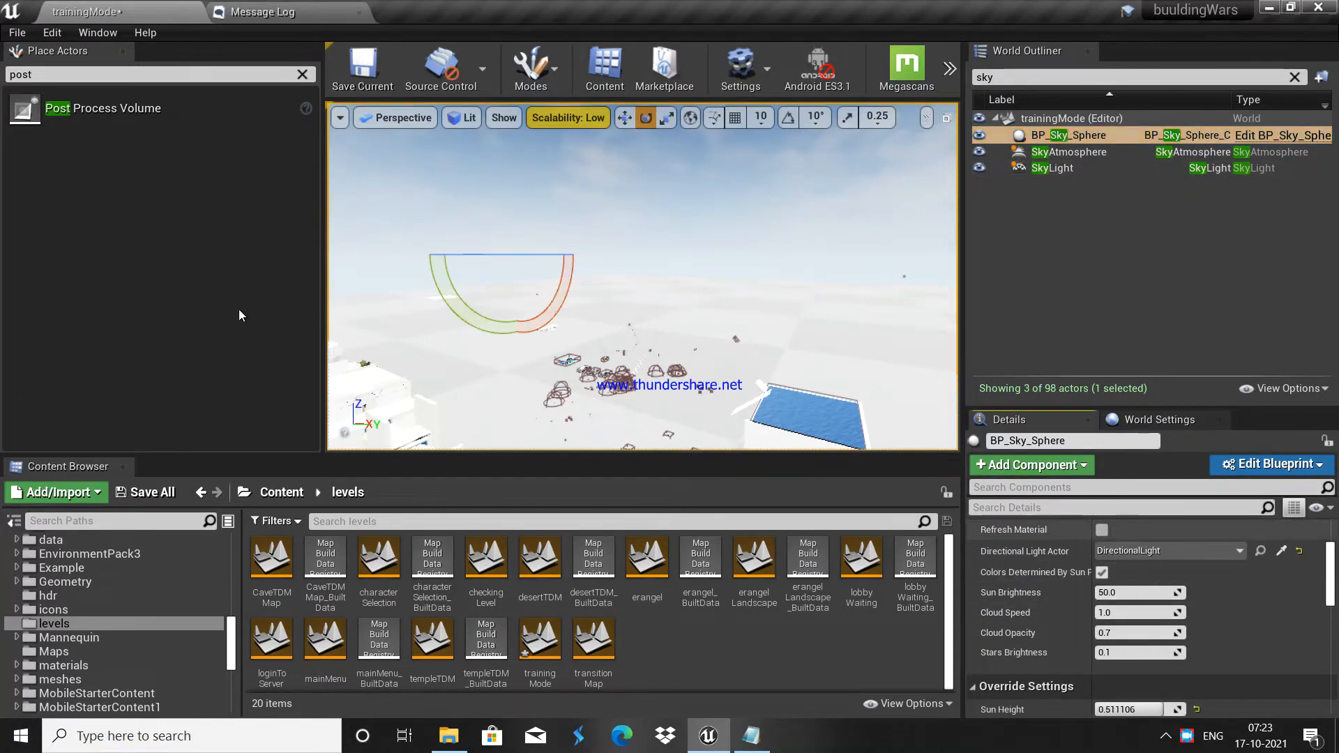
drag(76, 108, 683, 320)
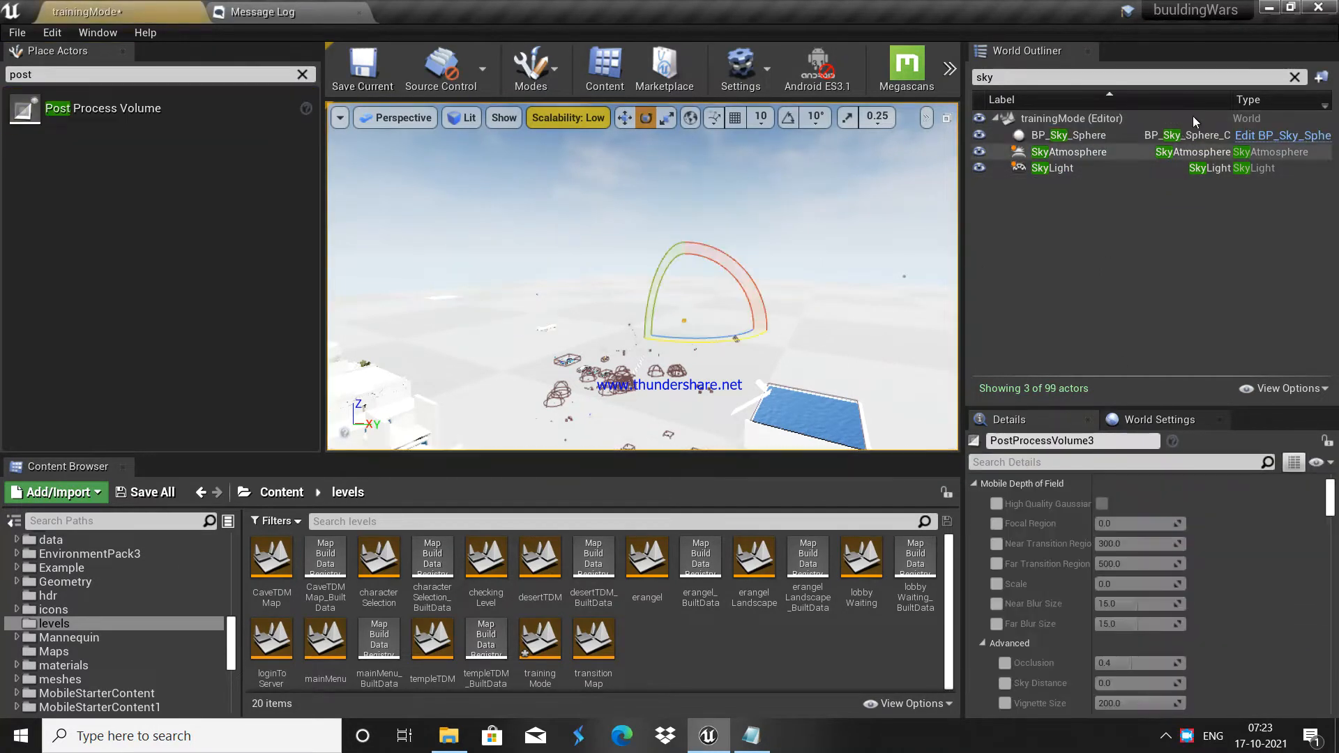
click(1294, 76)
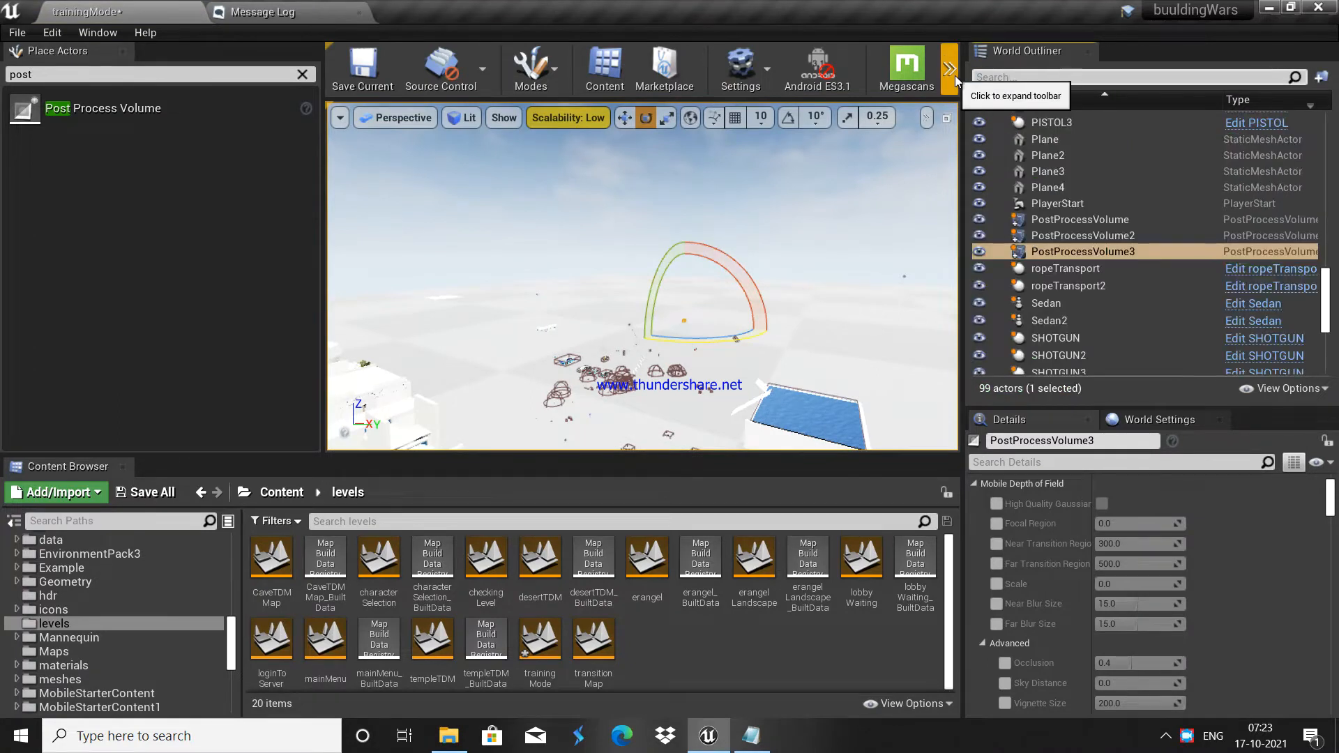
Step: Enable Min and Max Brightness in the volume's exposure settings, both at 1.0
click(1060, 462)
text(info)
text(infin)
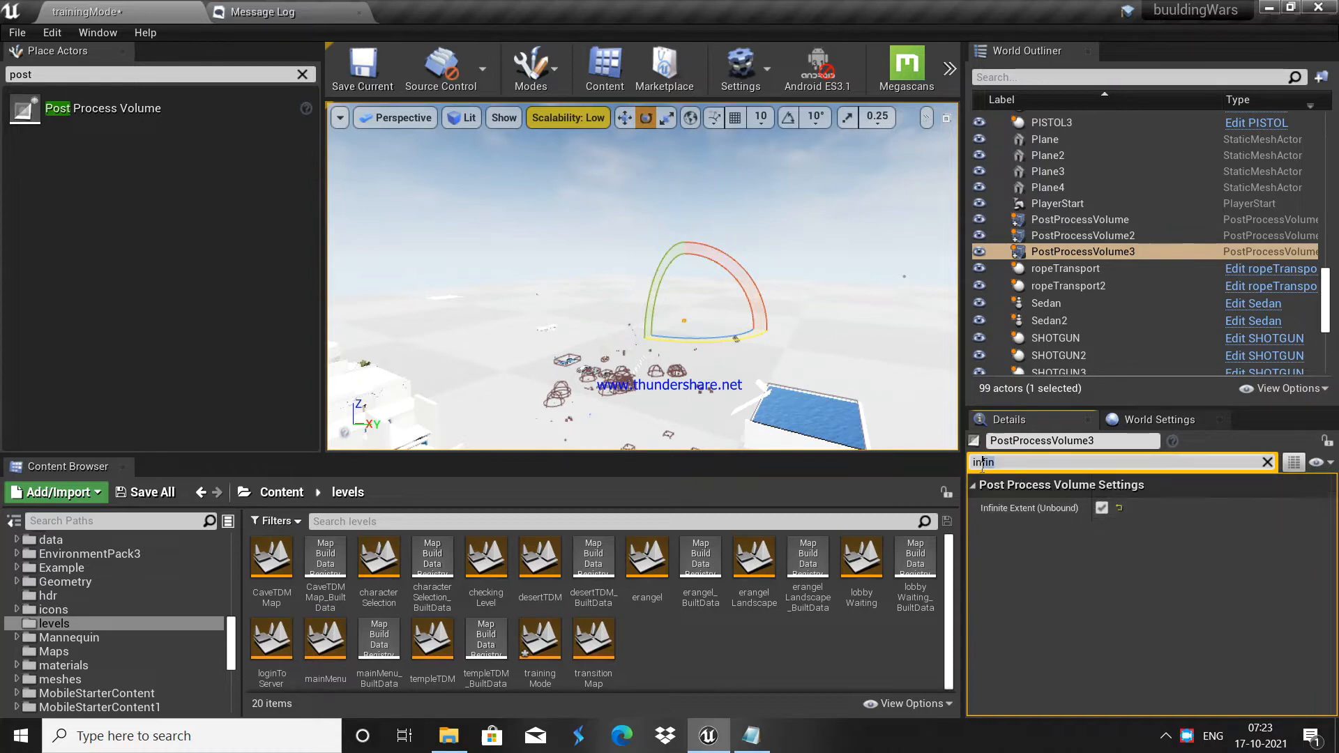
key(BackSpace)
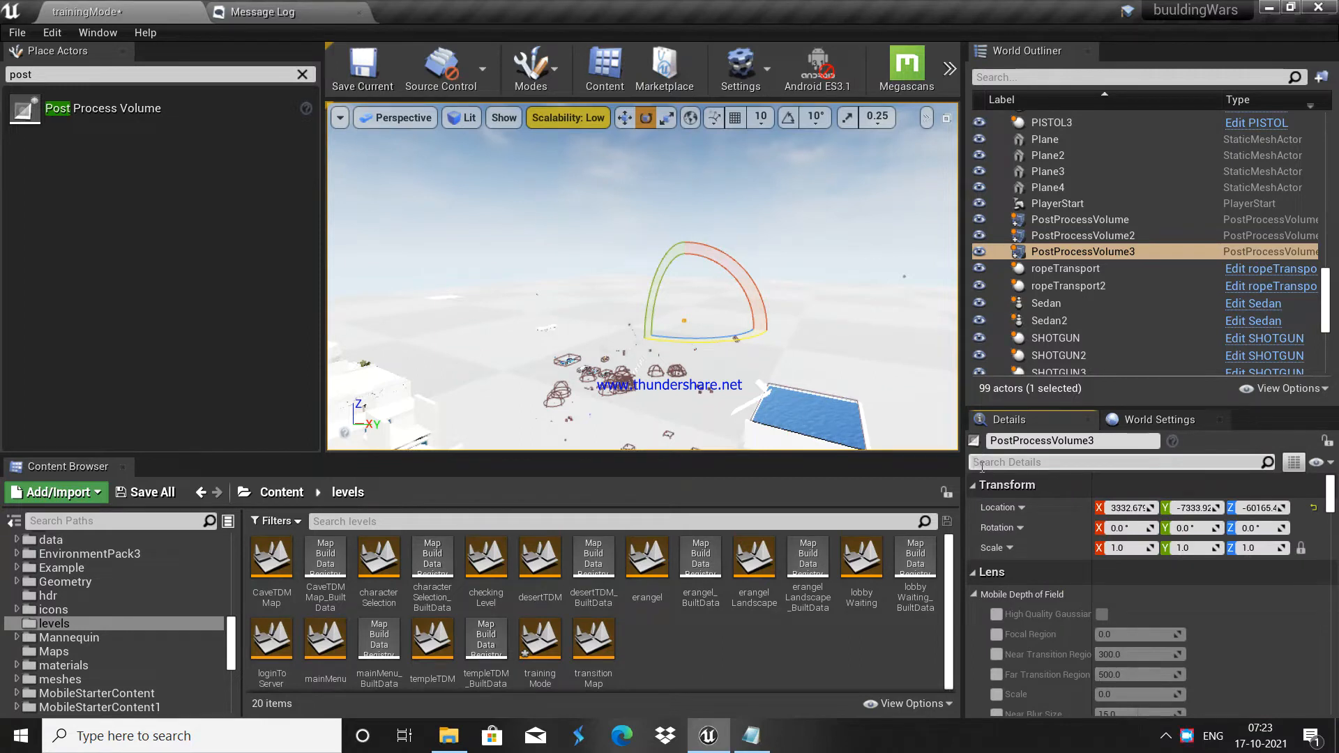
text(bright)
click(996, 528)
click(996, 548)
click(1105, 528)
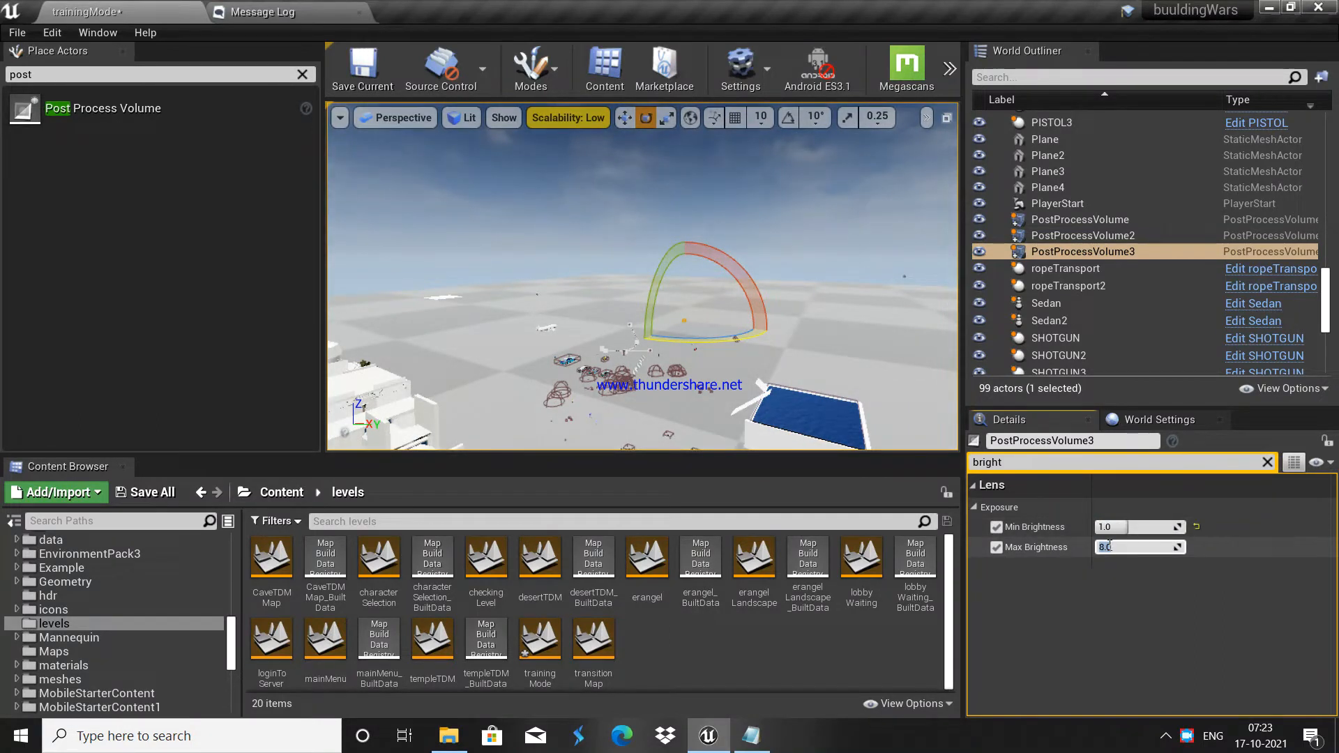
Step: Clear the Place Actors search and look around the level
click(23, 74)
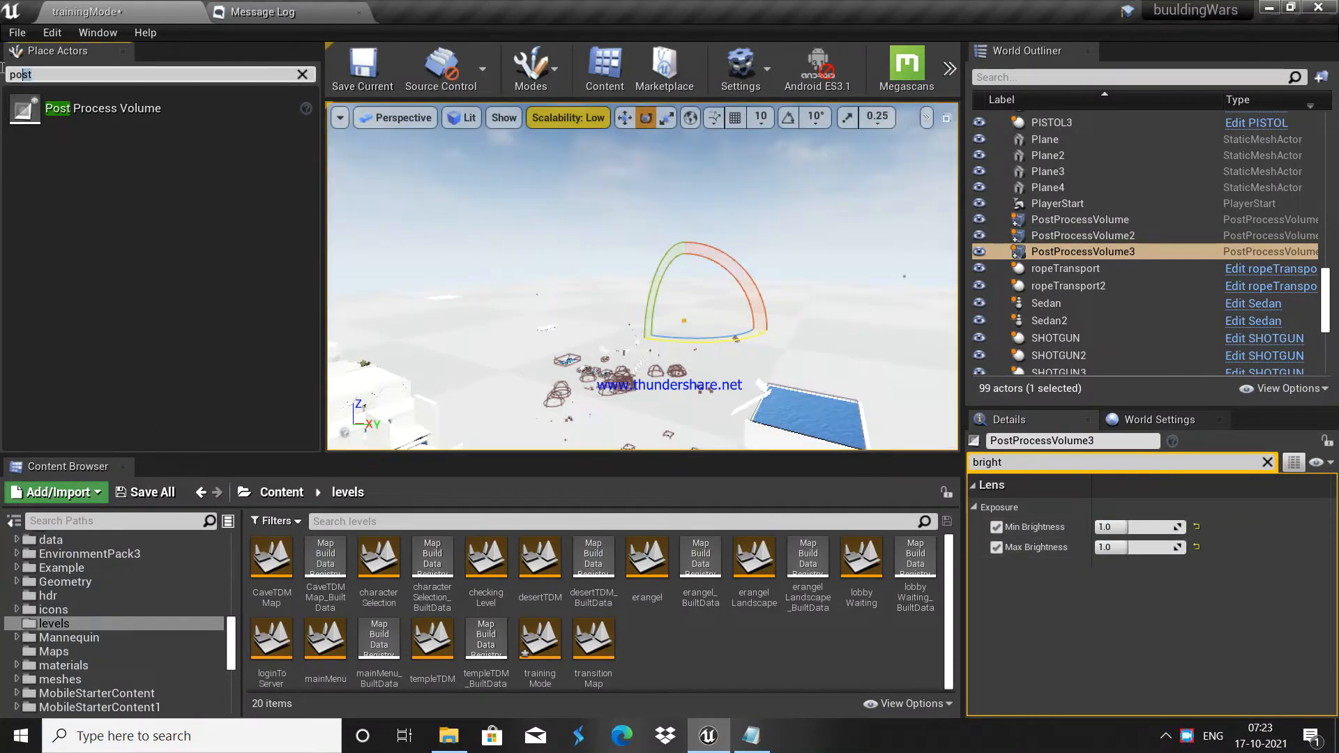
key(BackSpace)
key(w)
right_drag(539, 259, 577, 269)
Step: Set the engine scalability quality to High
key(s)
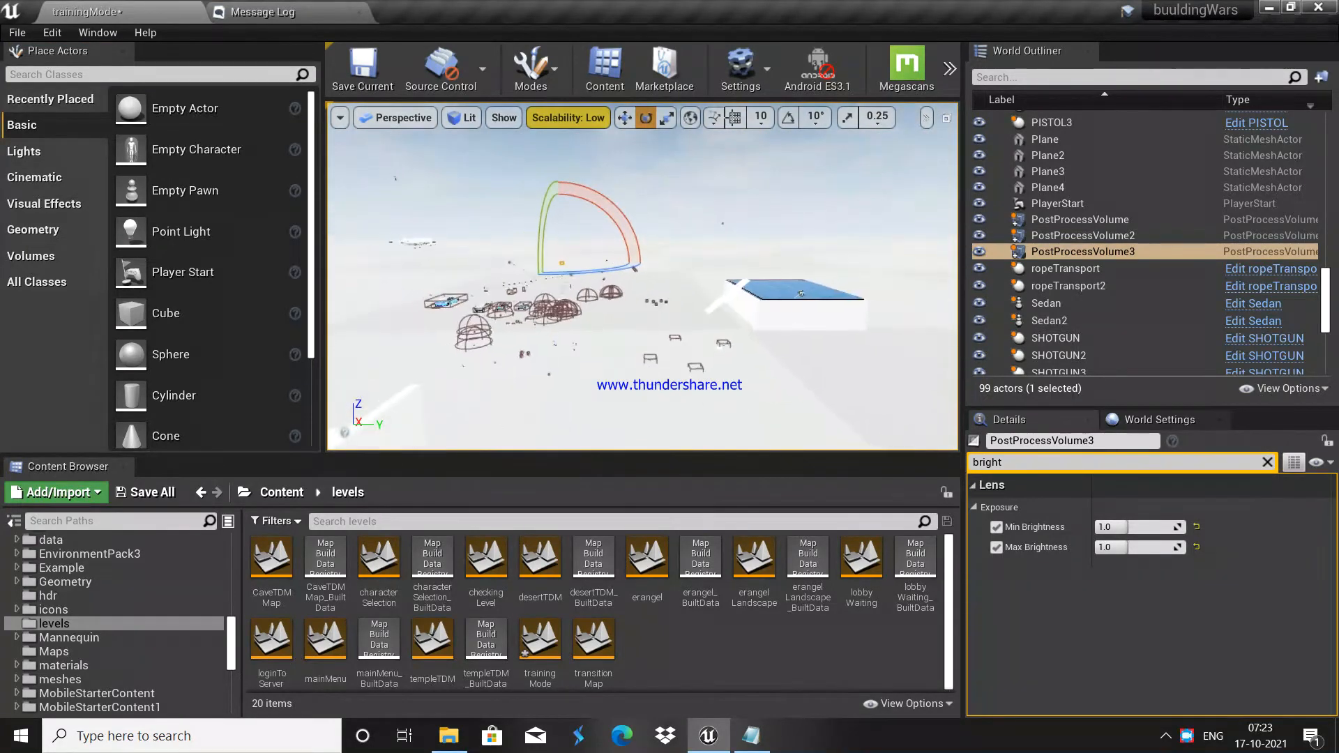
click(956, 71)
mouse_move(994, 248)
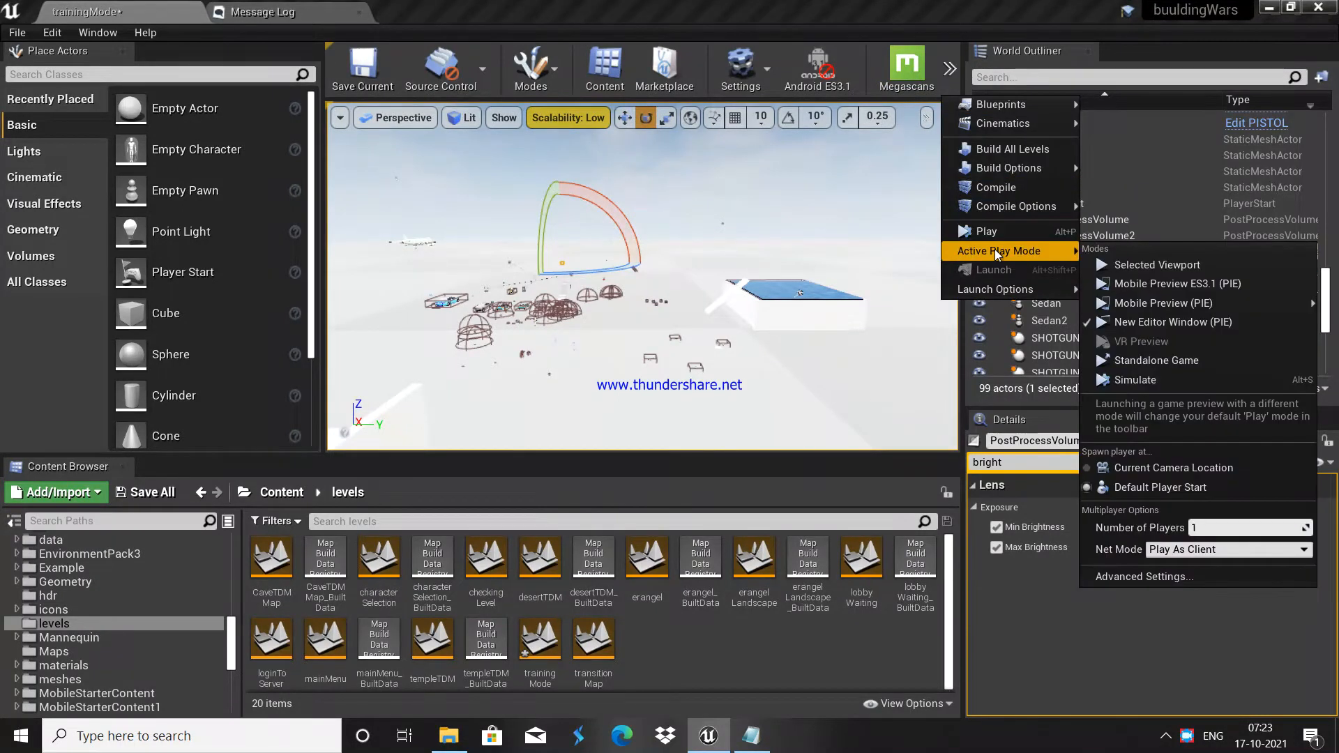
click(582, 122)
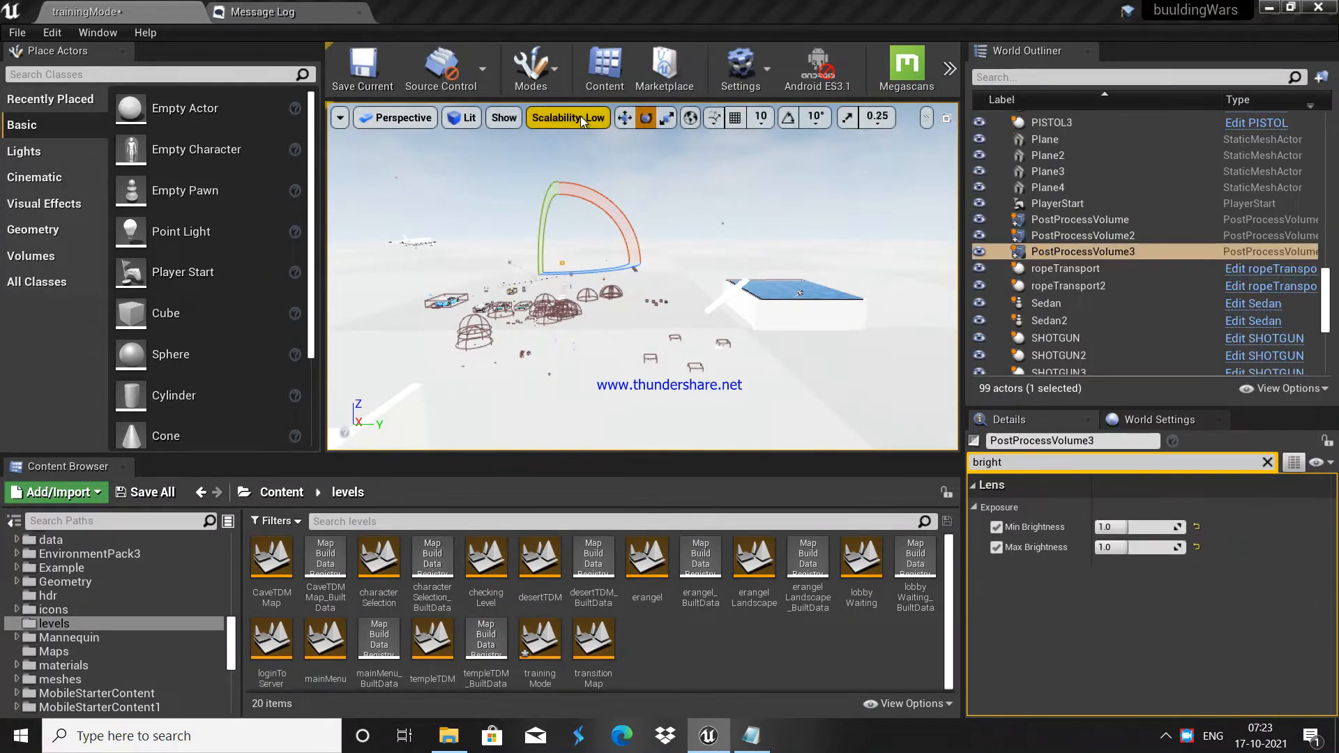
click(583, 122)
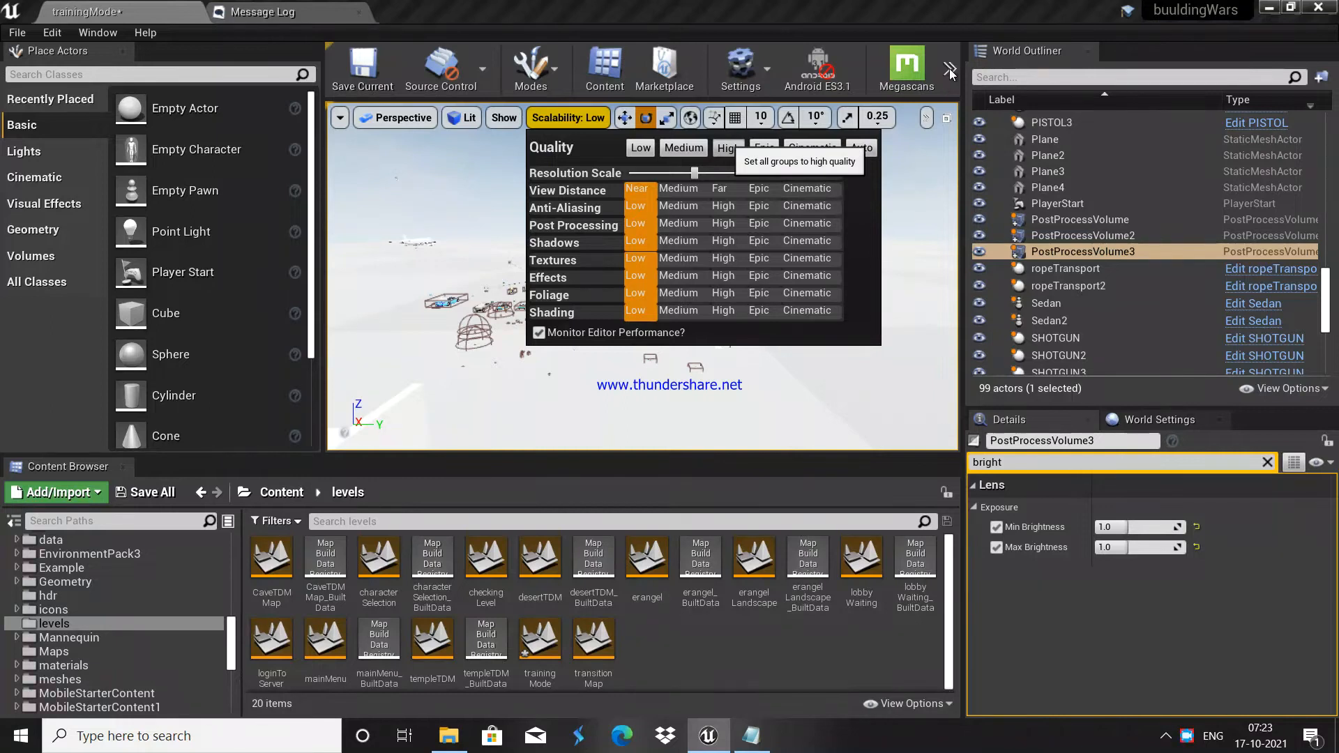
click(951, 74)
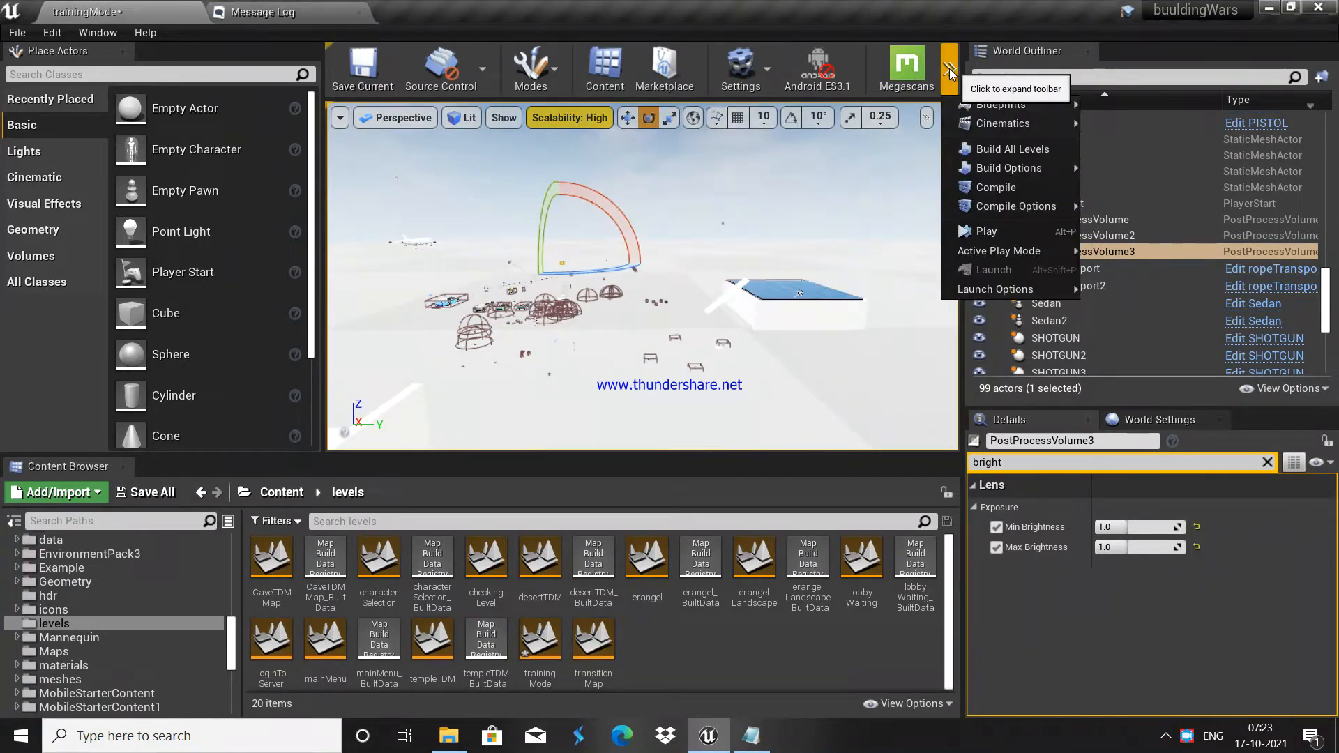
Step: Start a Play in New Editor Window session from the toolbar overflow menu
click(950, 71)
click(954, 79)
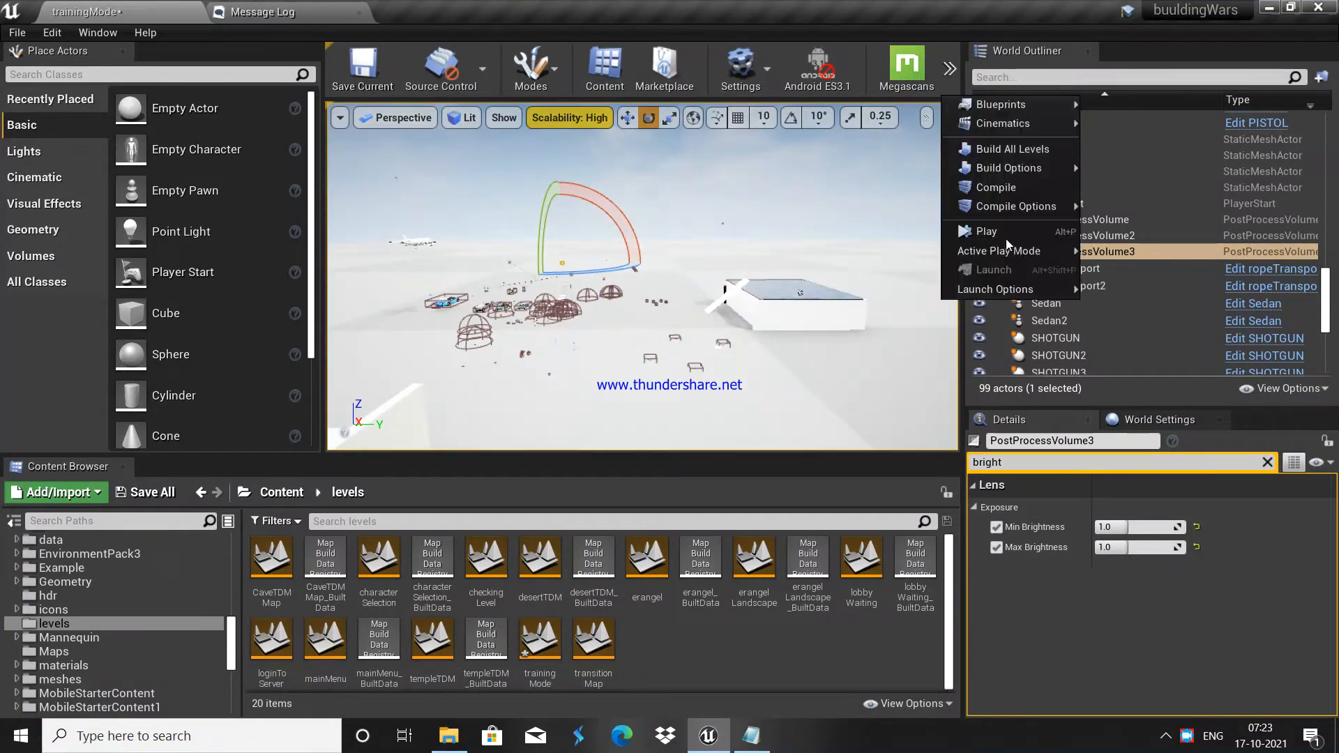
click(1003, 236)
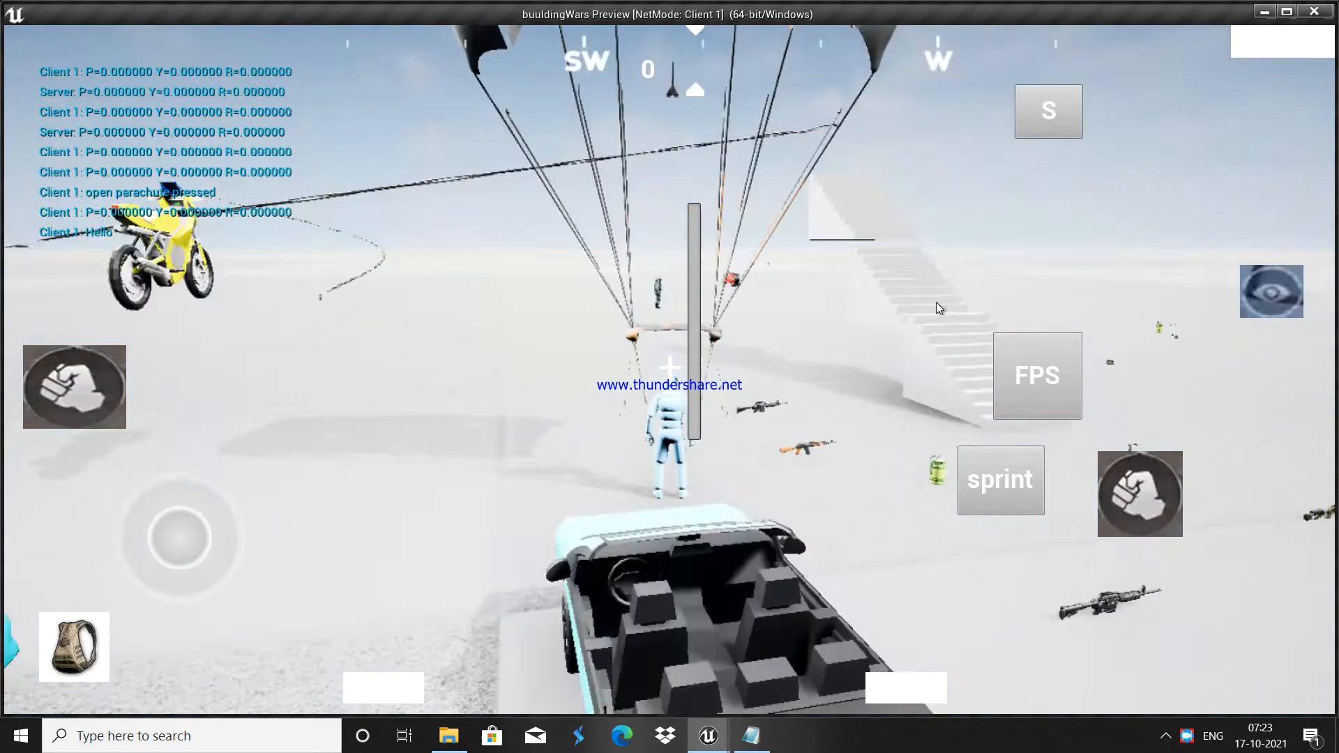
Step: Pick up the AKM rifle and look around the level in the preview
drag(935, 303, 851, 283)
click(790, 222)
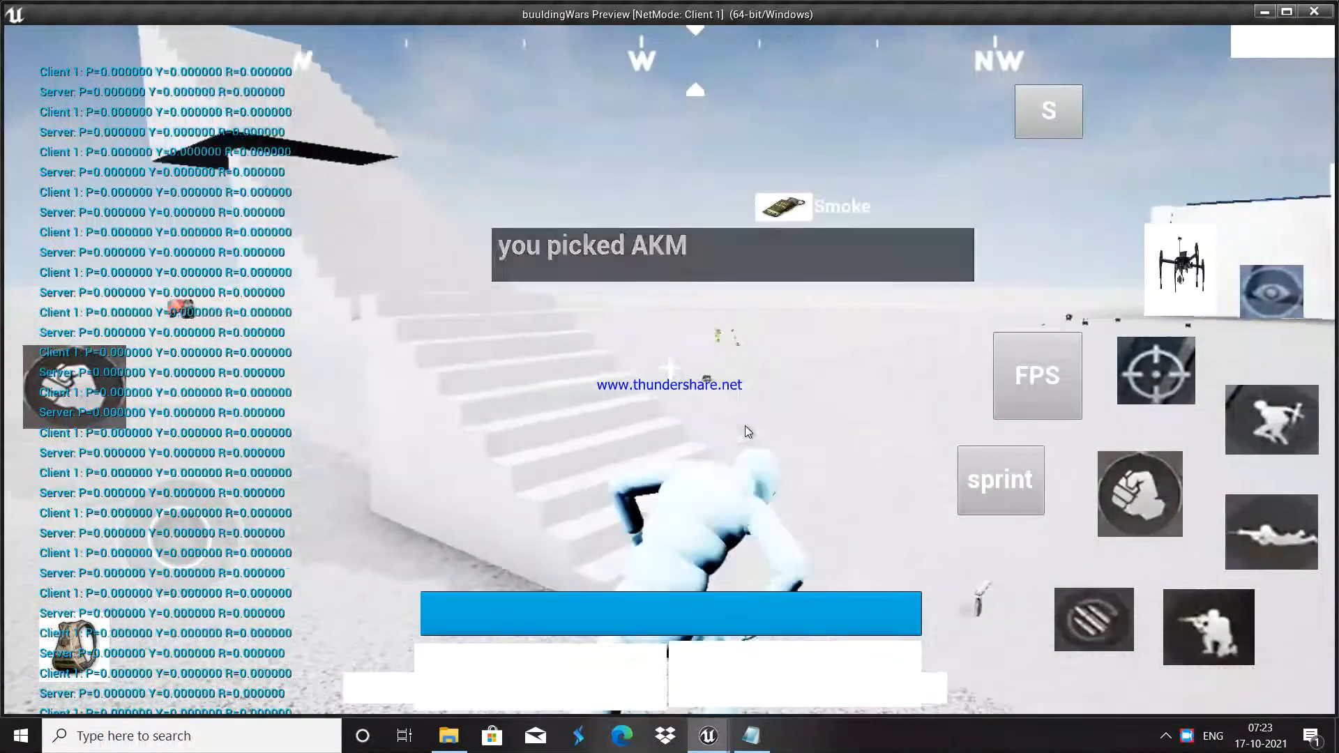
drag(1244, 358, 626, 95)
drag(1181, 152, 865, 173)
Step: Equip the AKM, aim down the sights and fire, then exit with Esc
key(s)
click(503, 675)
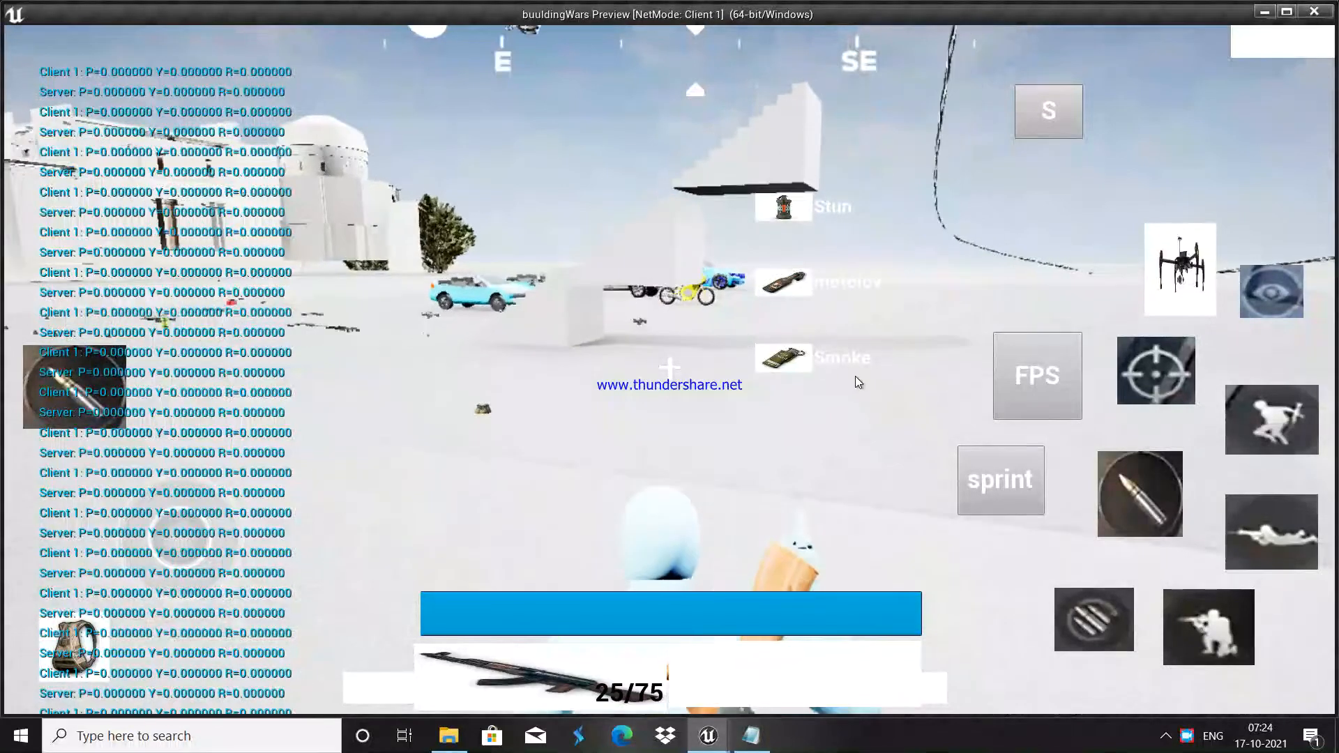
click(1157, 376)
mouse_move(1127, 487)
mouse_down()
mouse_move(1114, 481)
mouse_move(1152, 479)
mouse_up()
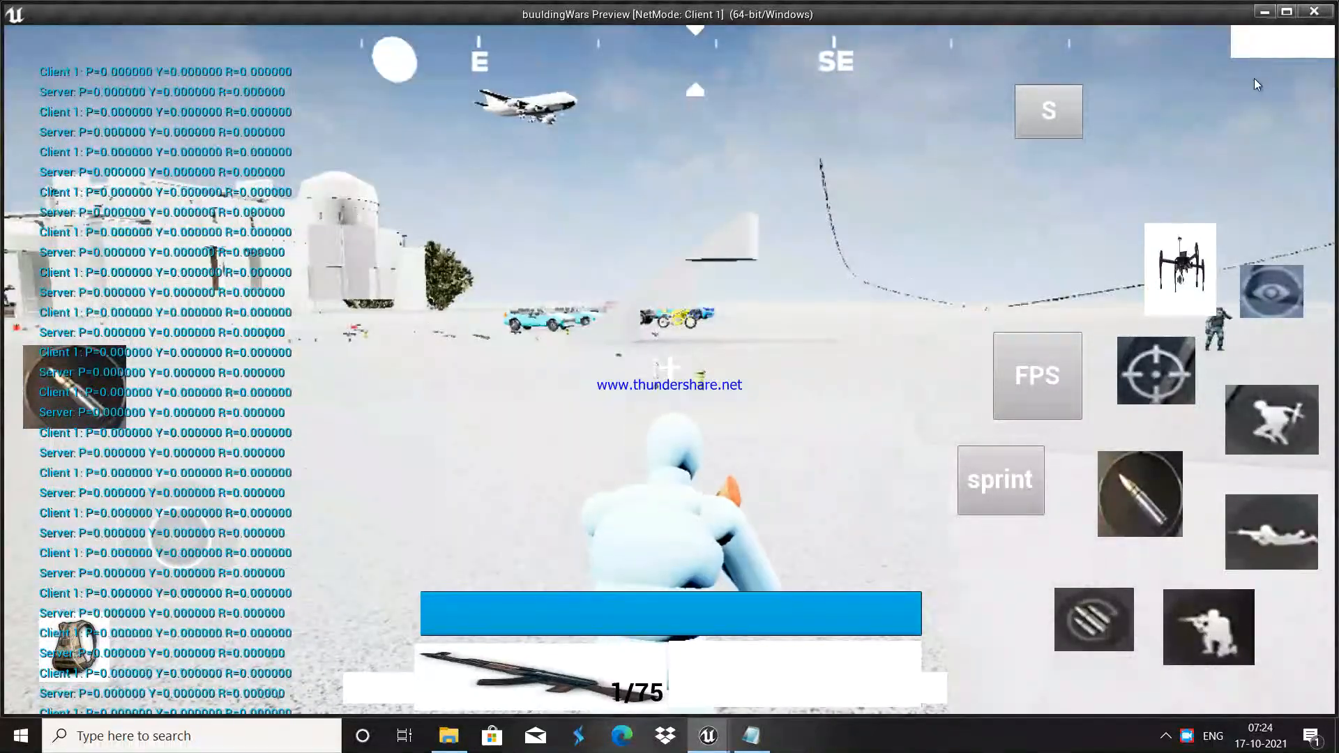
key(Escape)
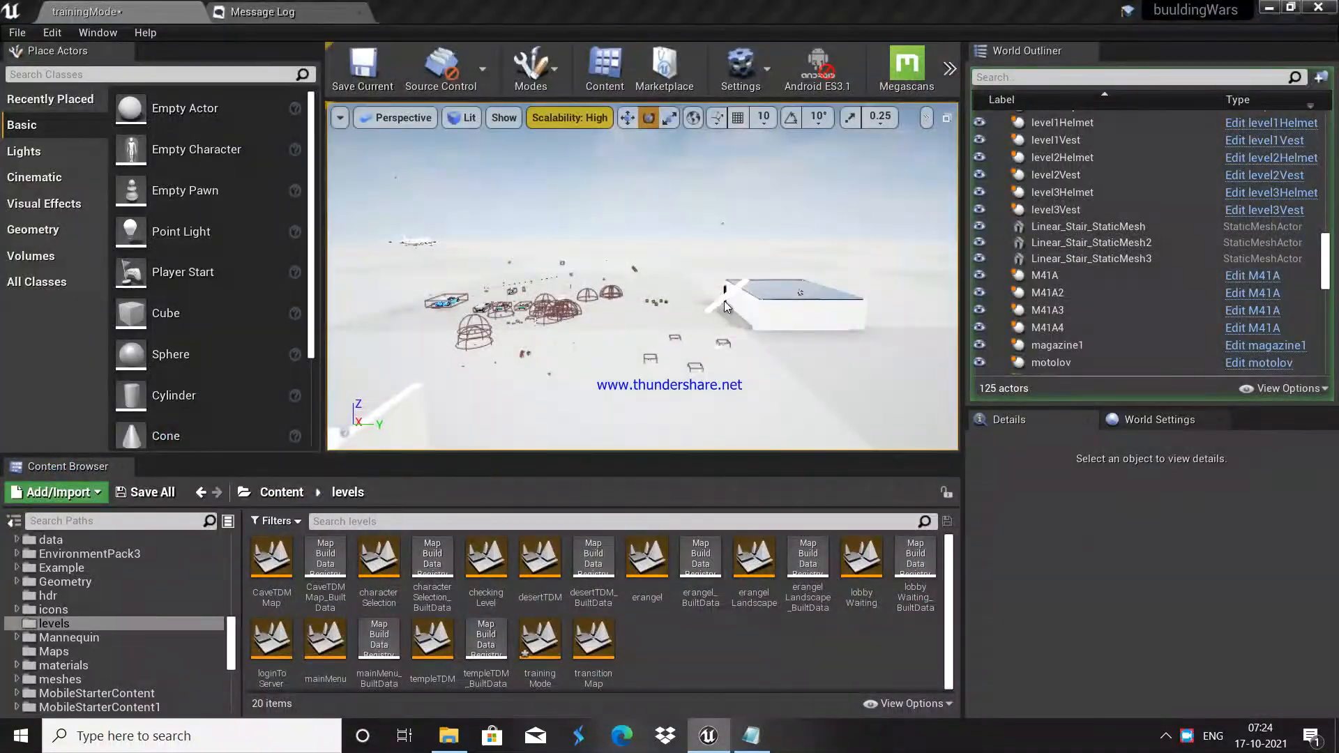
Step: Find and select the DirectionalLight by searching 'dire' in the World Outliner
right_drag(760, 208, 677, 222)
key(w)
key(s)
click(1040, 78)
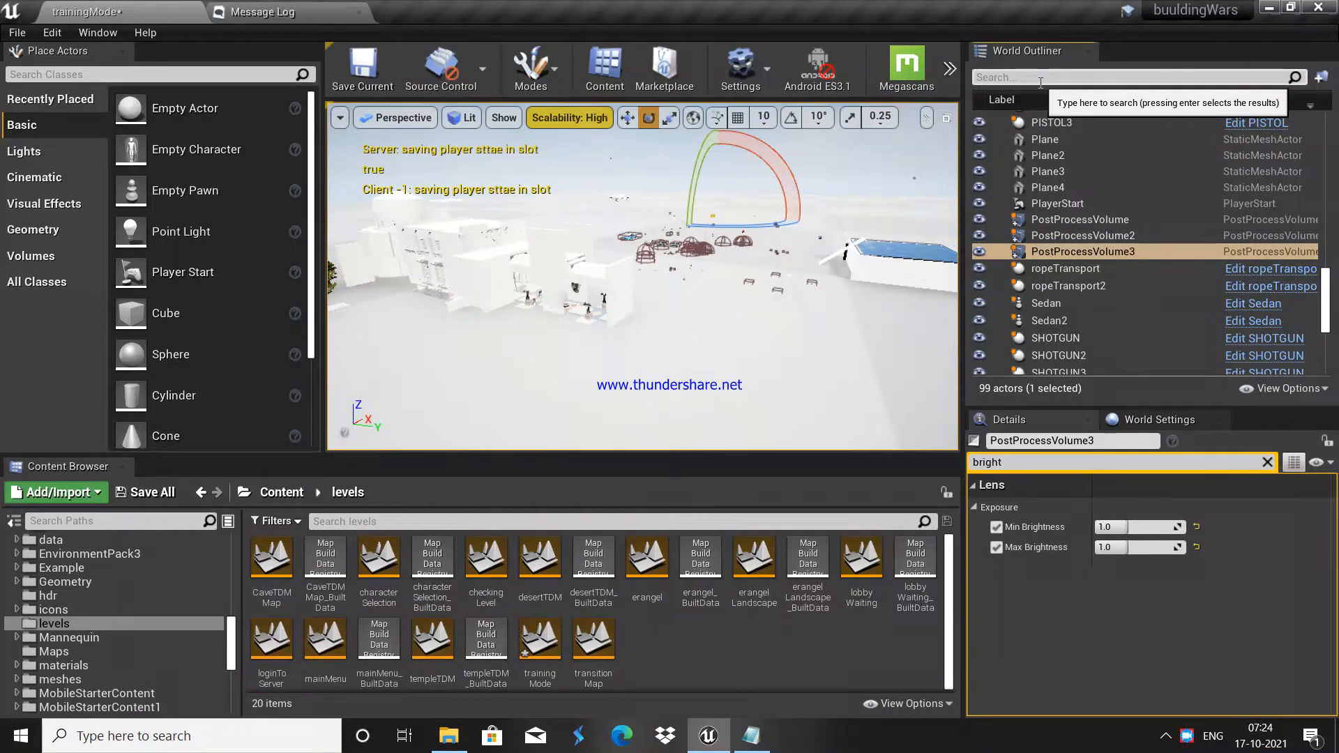
text(dire)
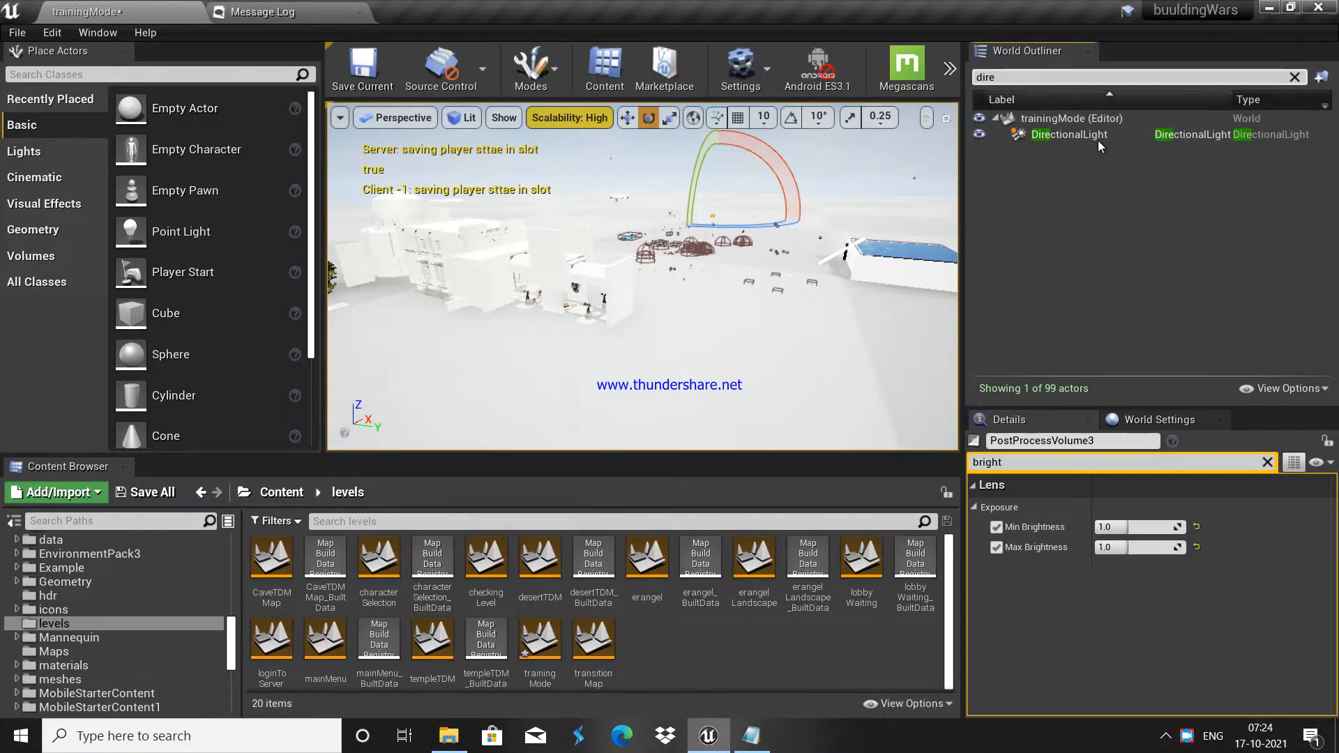
key(Return)
Step: Clear the Details filter and set the DirectionalLight's Intensity to 5.0 lux
drag(1015, 507, 941, 516)
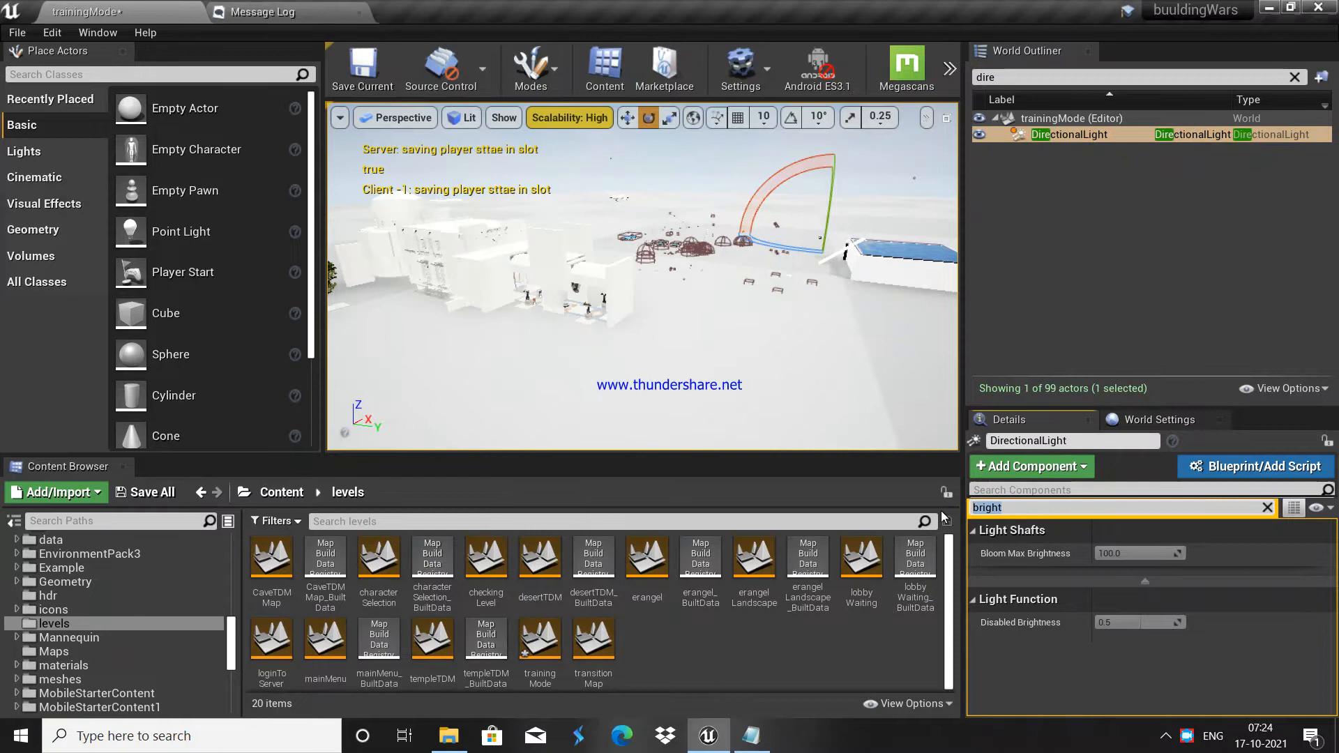
key(BackSpace)
scroll(1235, 622, down, 3)
click(1137, 588)
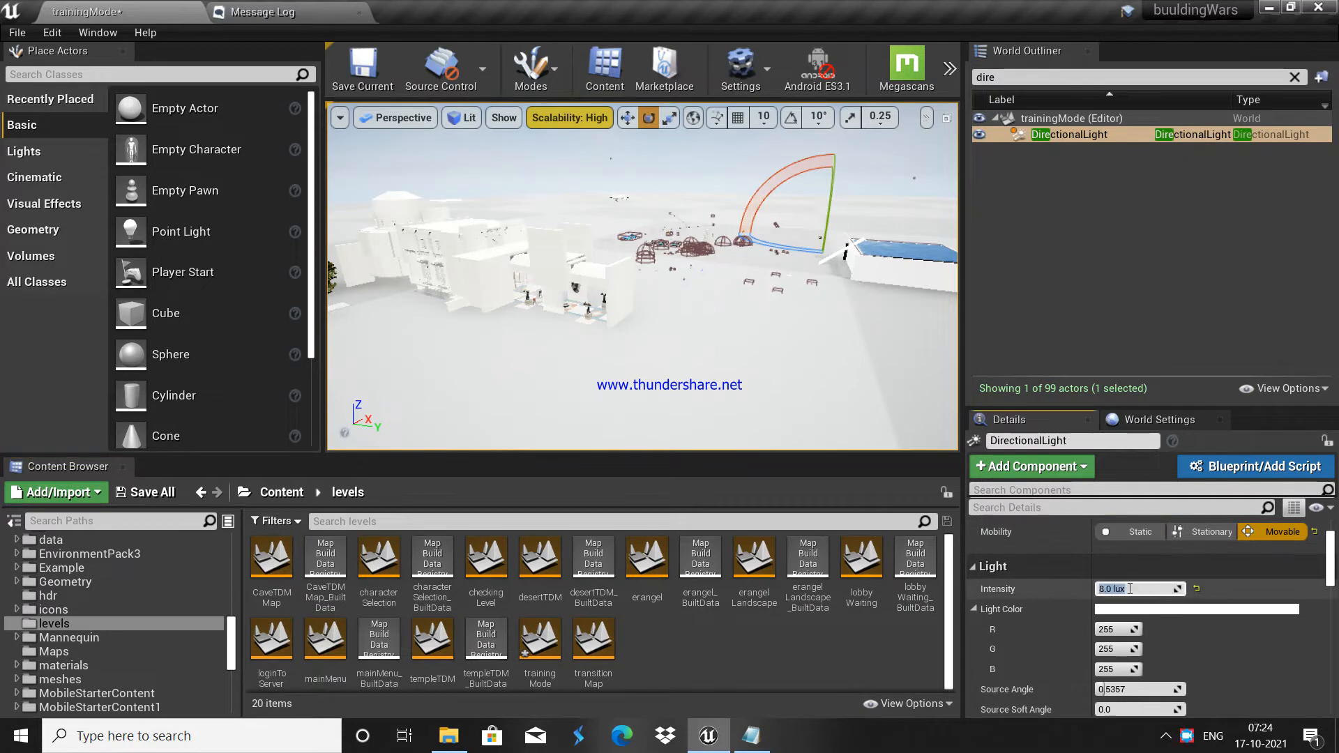
text(5)
key(Return)
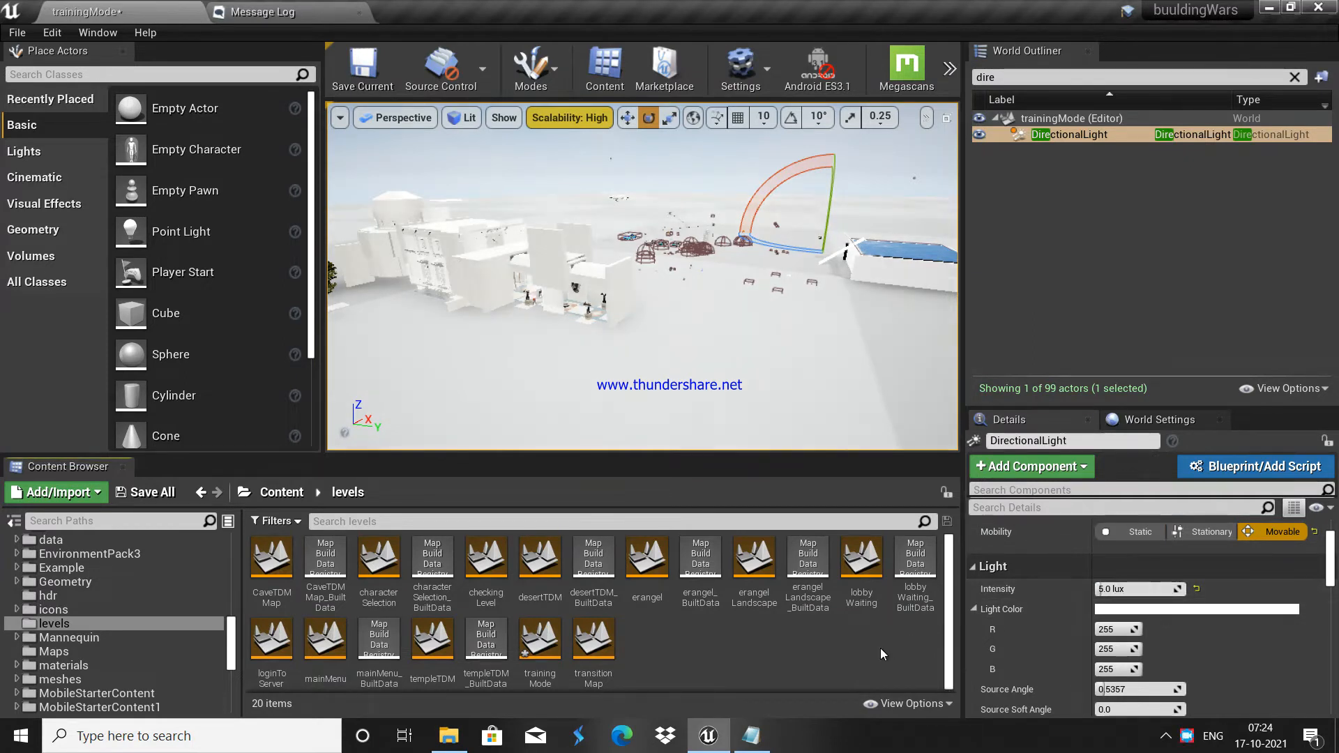
click(1126, 588)
text(1)
key(Return)
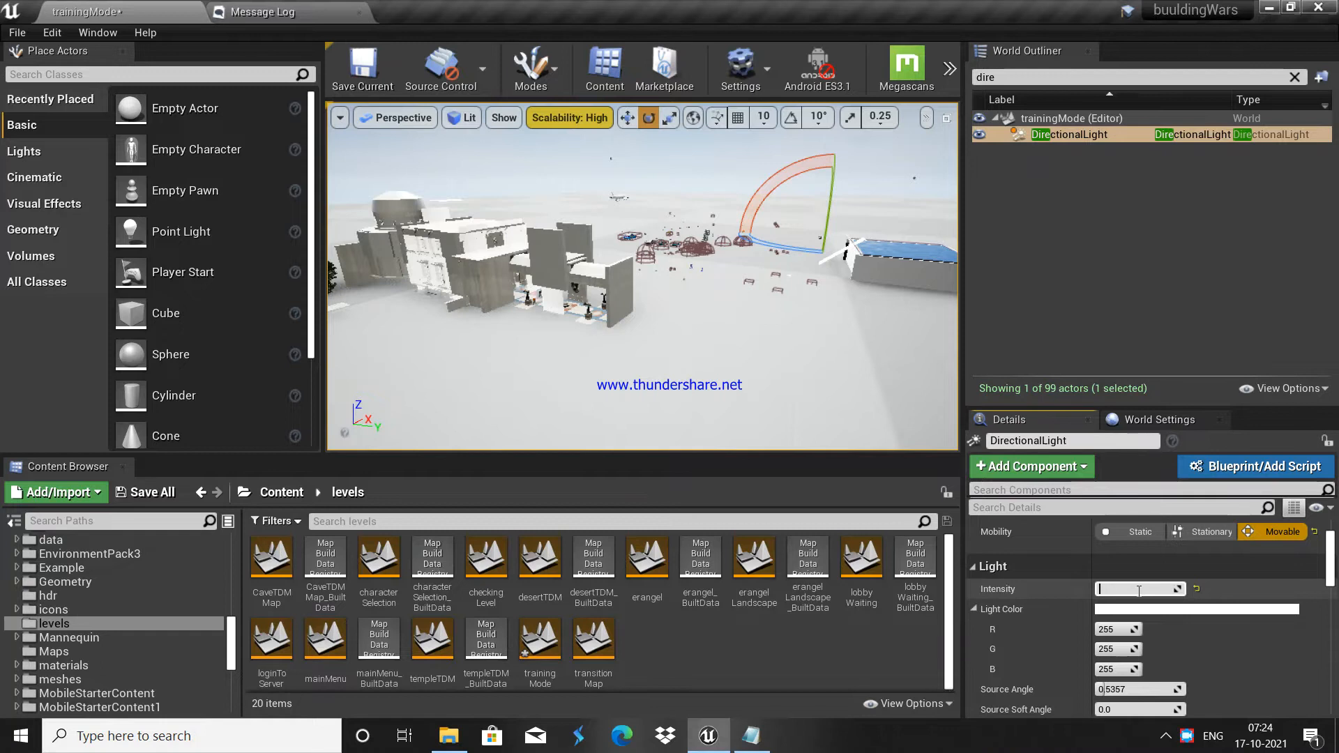
key(Return)
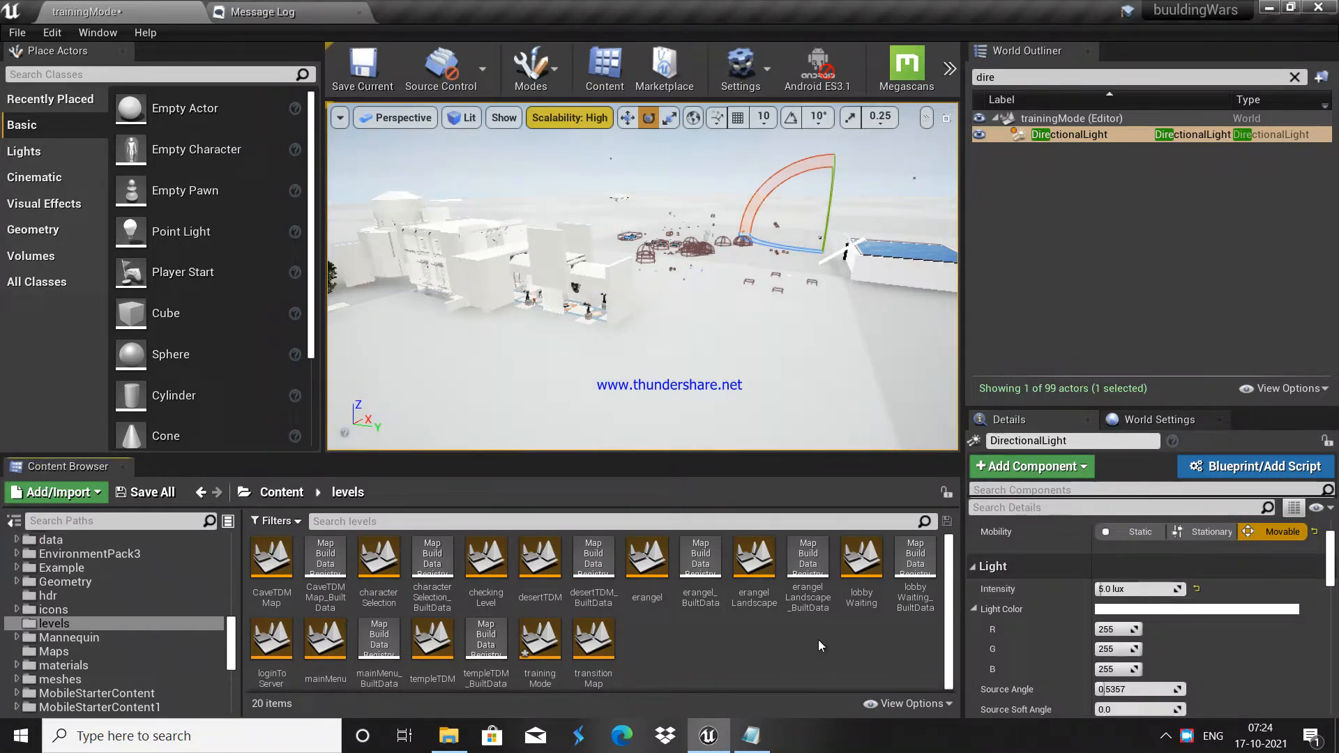
Step: Deselect the light by clicking the floor and clear the Outliner search
right_drag(660, 302, 533, 322)
right_drag(847, 300, 954, 312)
click(790, 300)
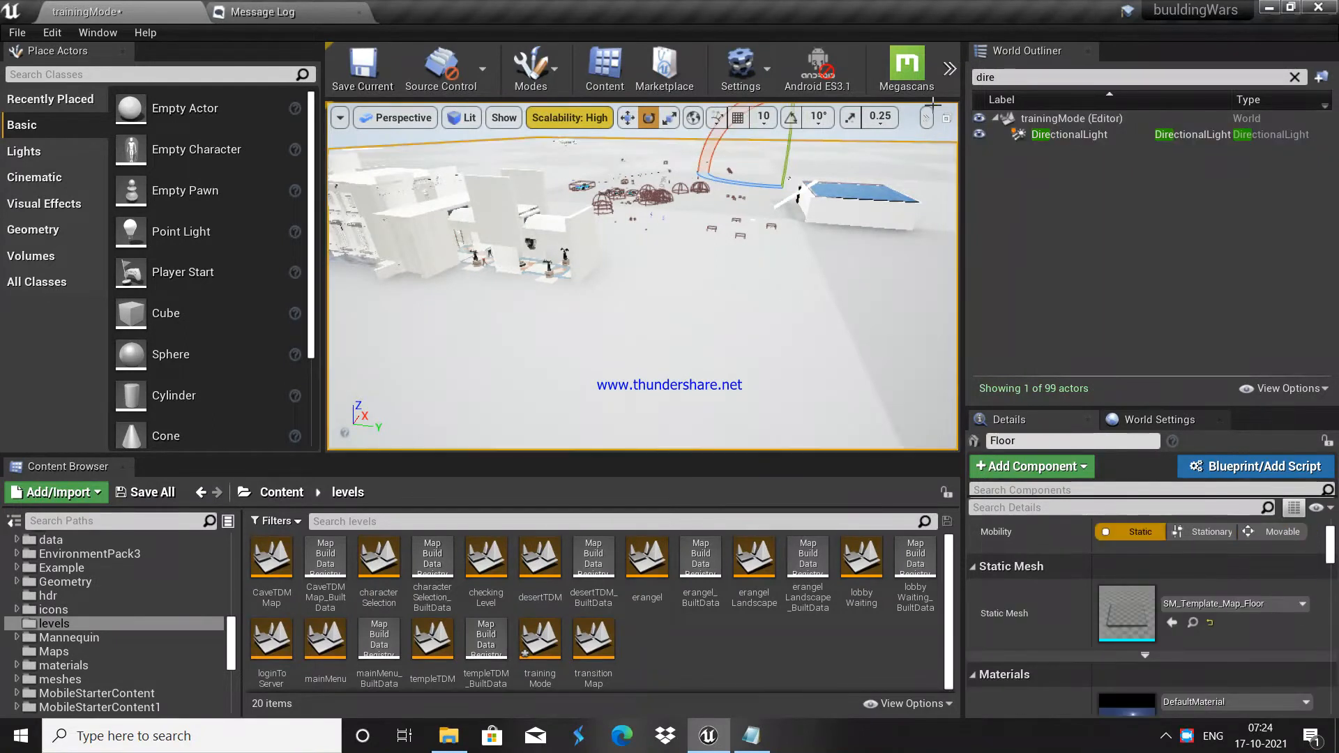
key(BackSpace)
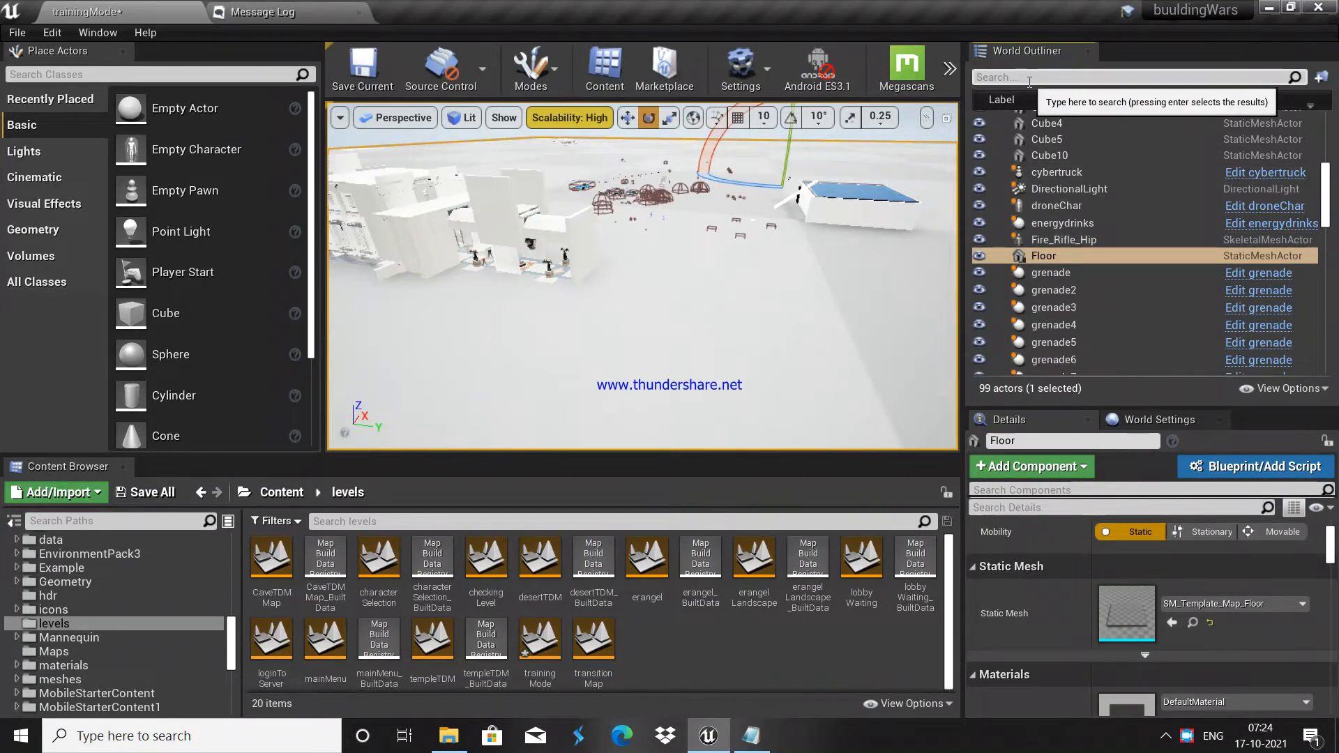
Step: Search 'sky' in the Outliner, check SkyAtmosphere and BP_Sky_Sphere, then select SkyLight
text(sky)
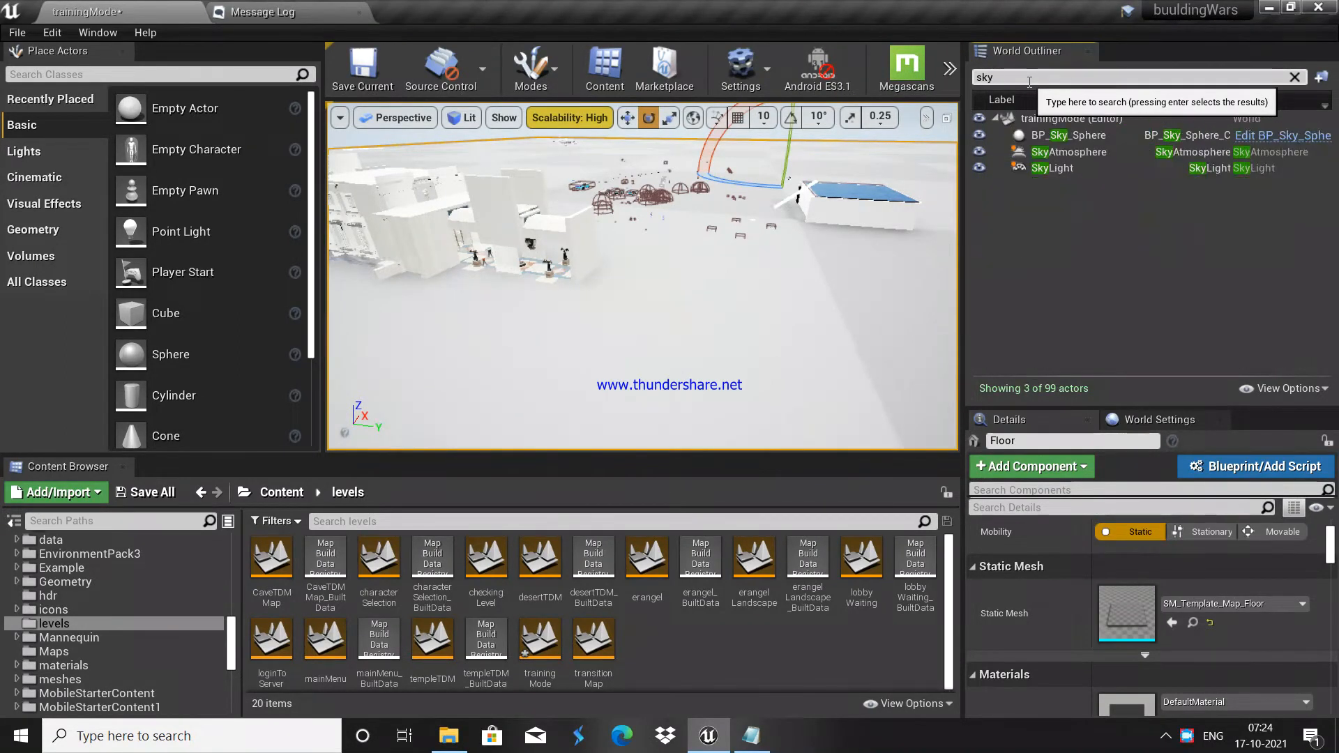
click(1074, 153)
scroll(1163, 582, down, 4)
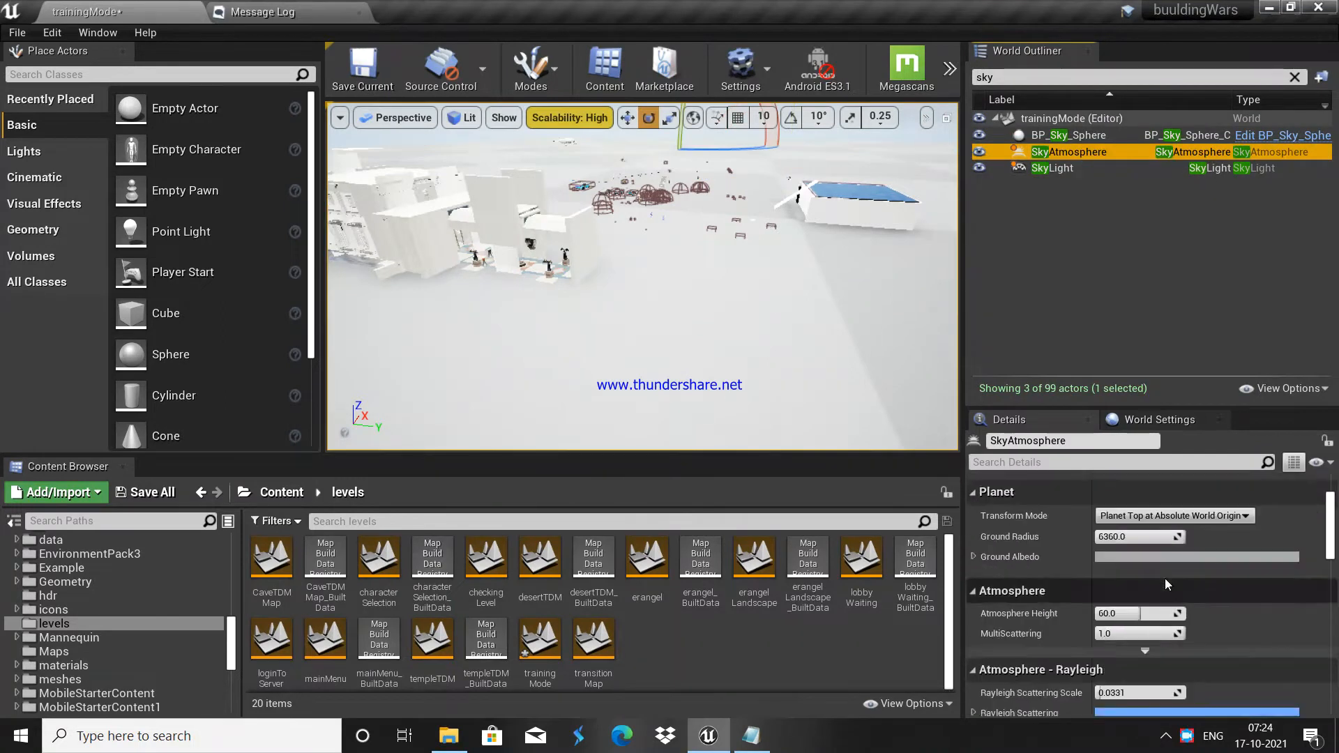
click(1084, 136)
scroll(1162, 617, up, 3)
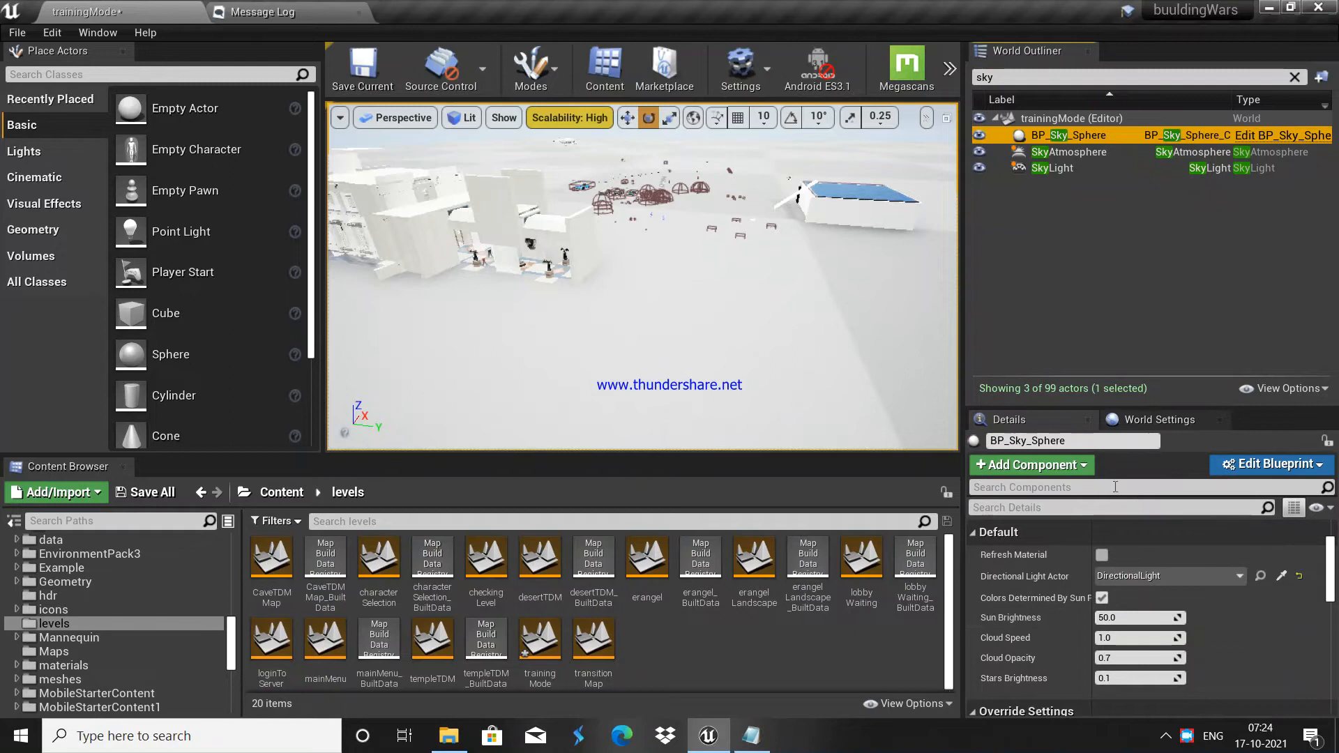
click(1077, 170)
Step: Set the SkyLight's Intensity Scale to 0.4 and look up toward the sky
scroll(1153, 587, down, 5)
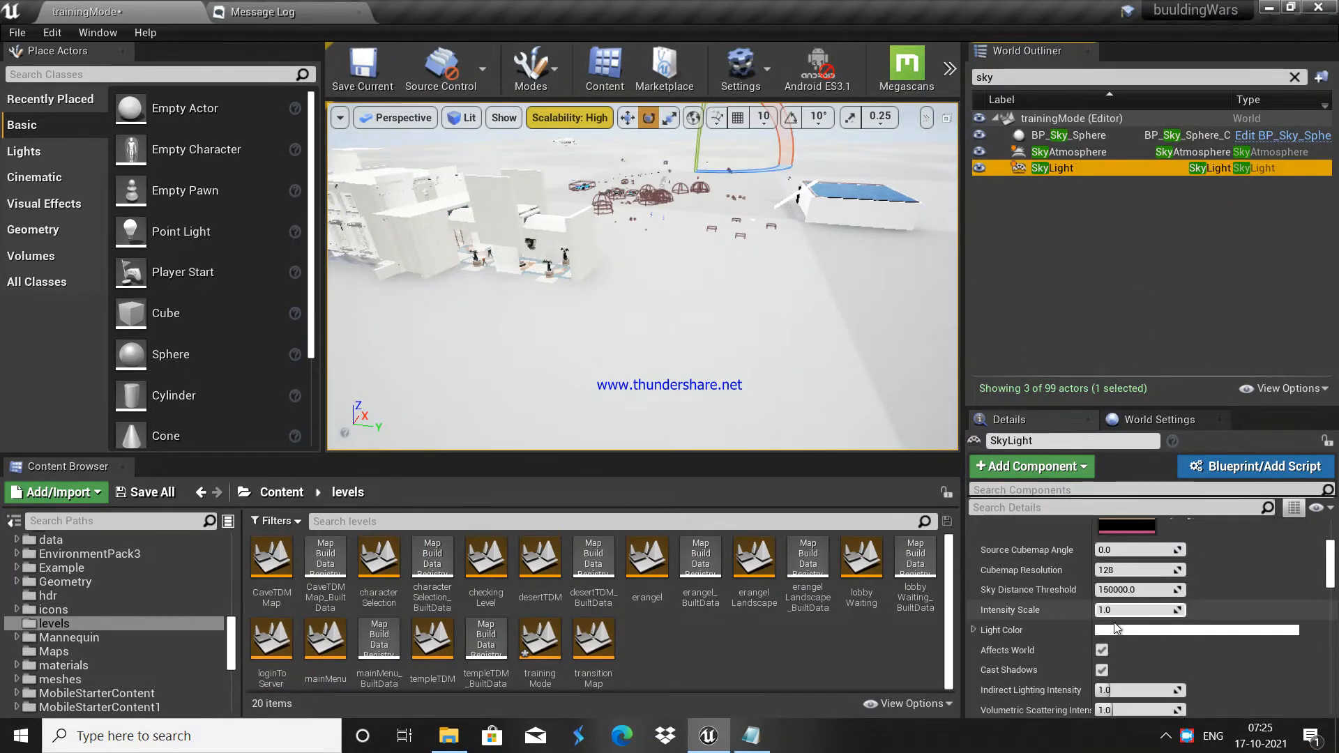
mouse_move(1140, 610)
mouse_down()
mouse_move(1109, 610)
mouse_move(1186, 610)
mouse_move(1146, 610)
mouse_up()
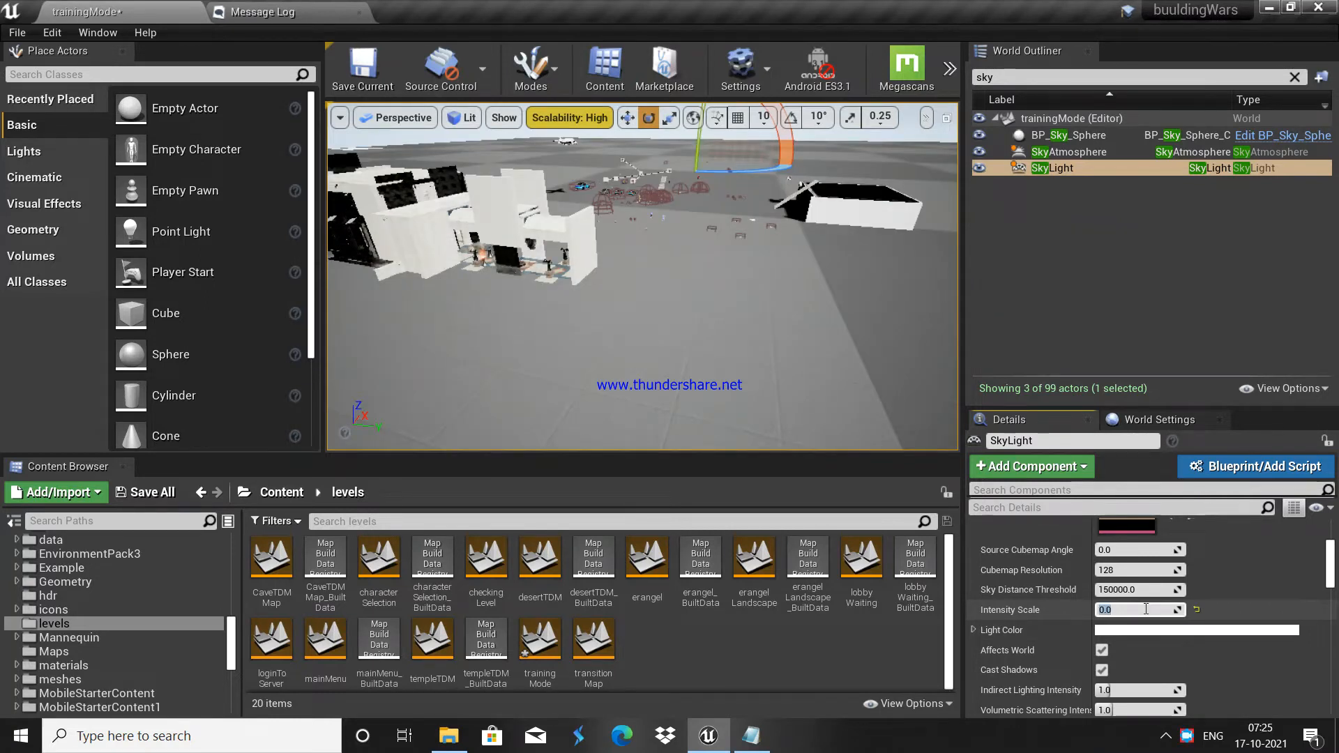
click(763, 654)
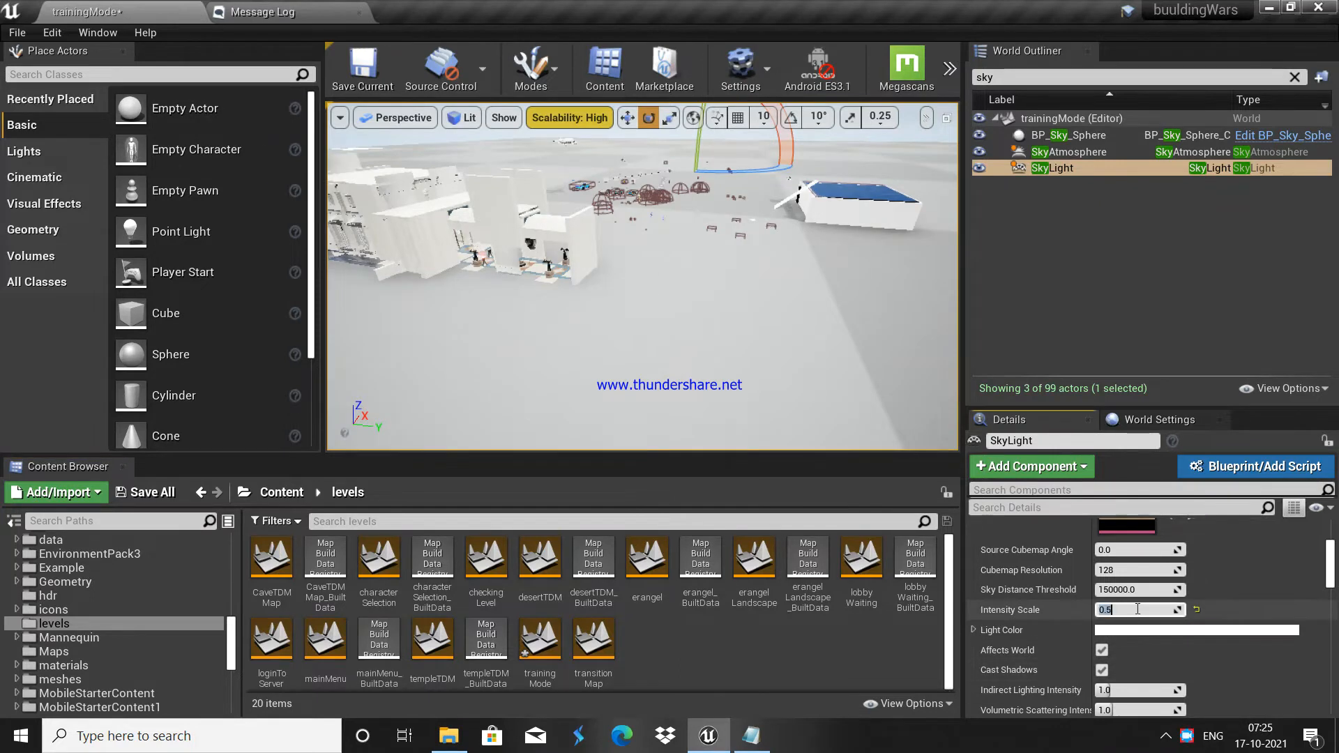
click(931, 654)
right_drag(641, 278, 509, 202)
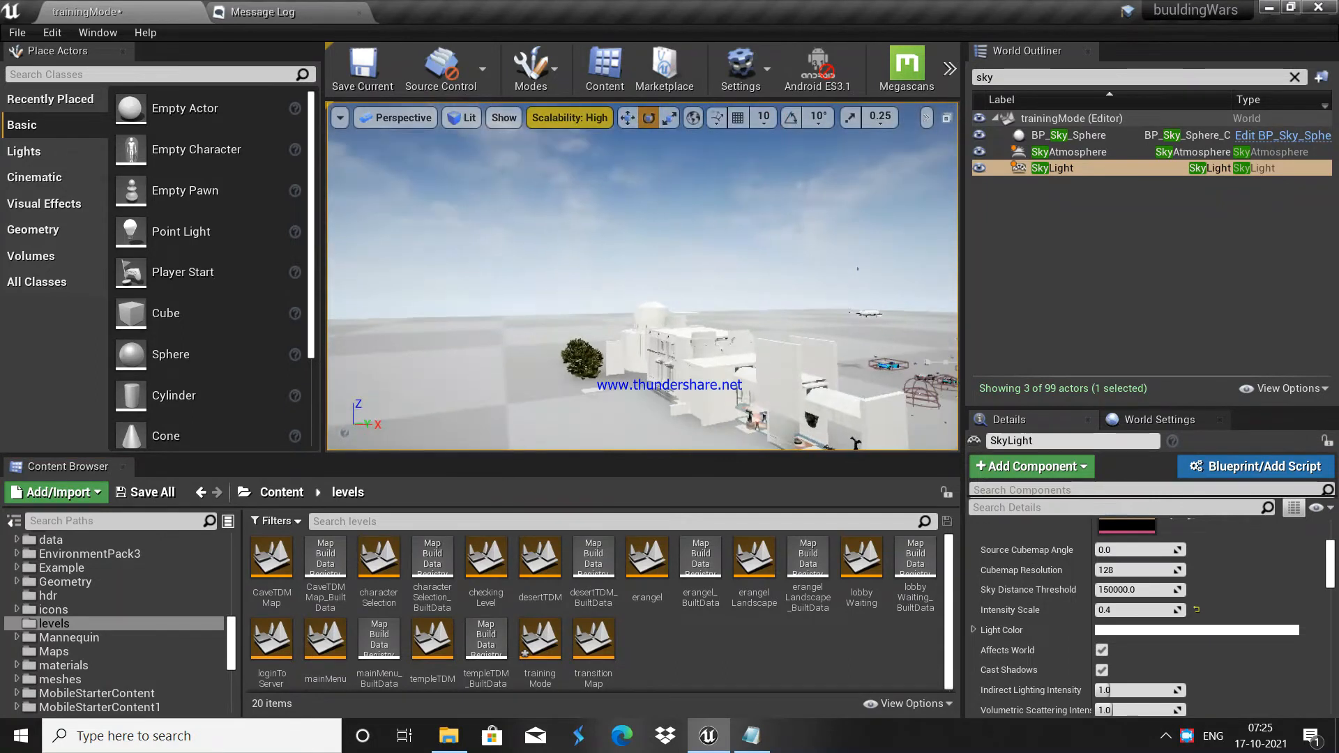
click(19, 32)
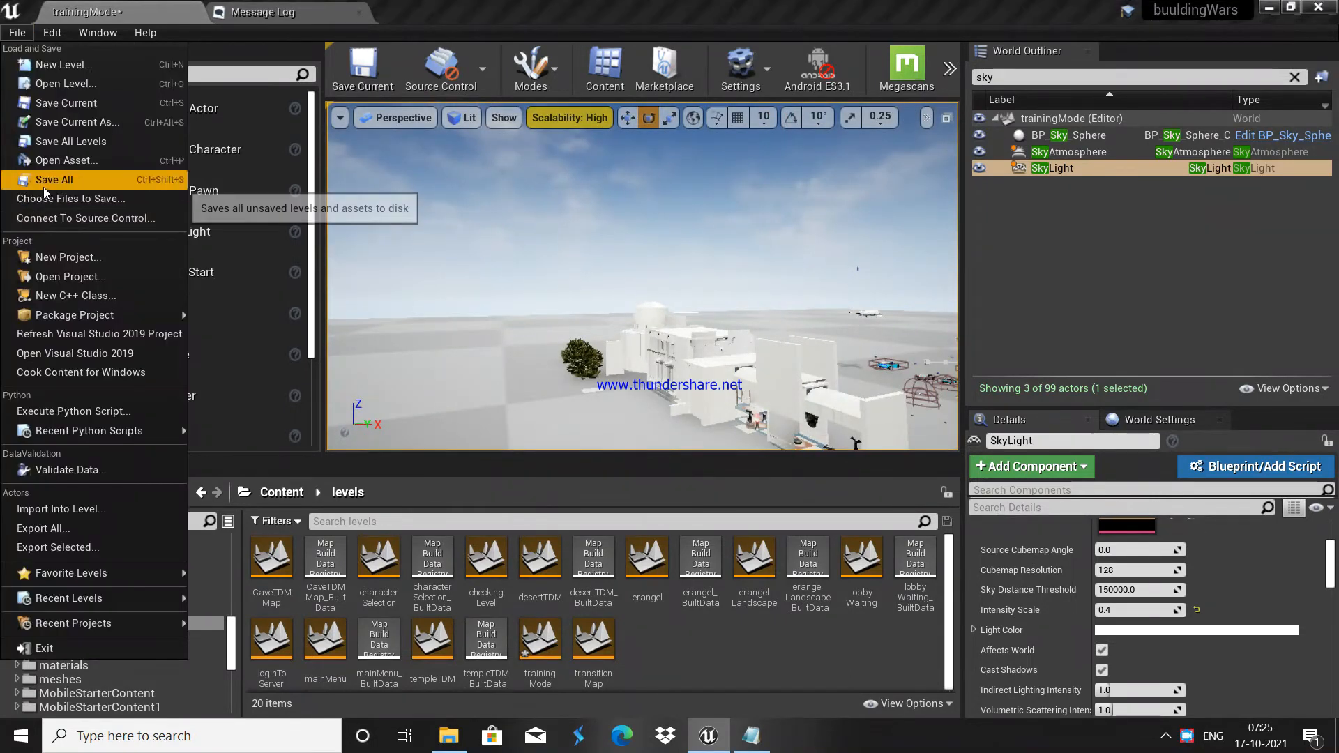
Step: Save all levels and assets and set engine scalability to Low
click(43, 185)
click(596, 110)
click(684, 144)
Step: Run t.maxfps in the console and start Build All Levels
key(grave)
text(t.maxf)
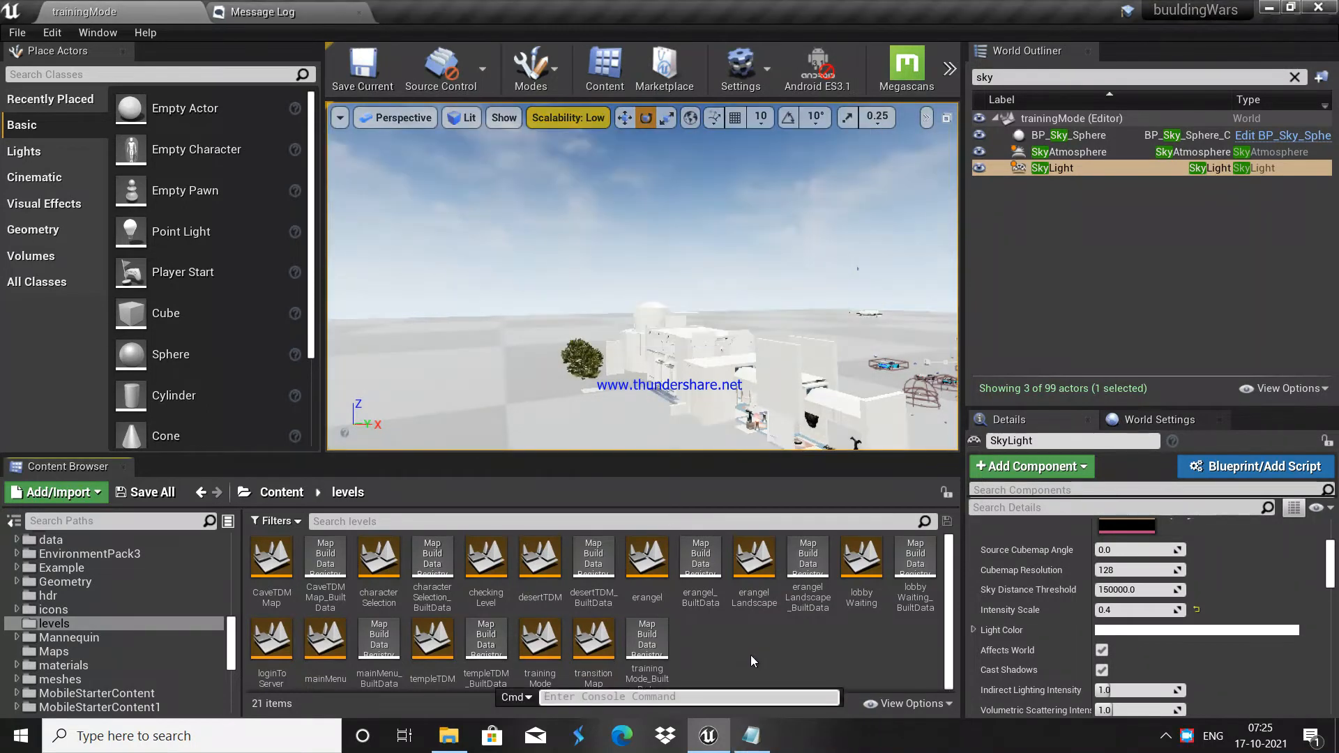
text(ps)
key(Return)
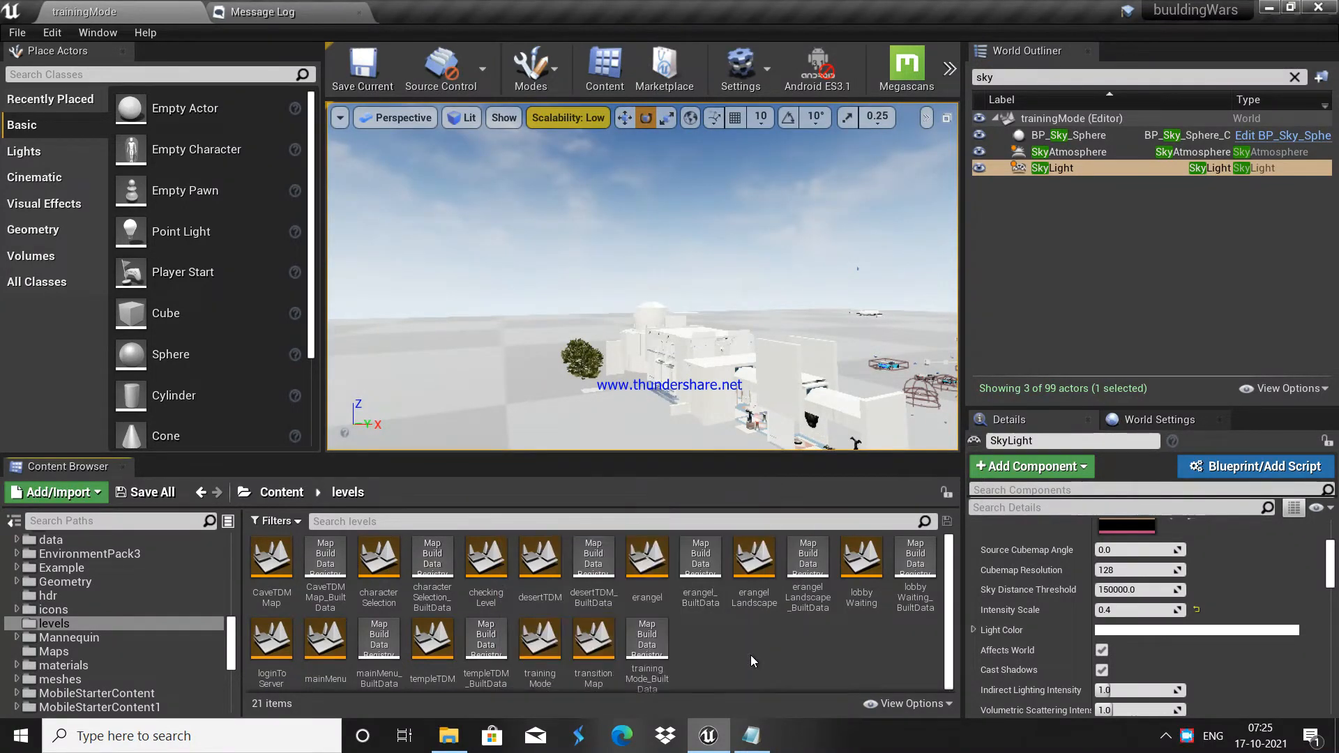
click(949, 67)
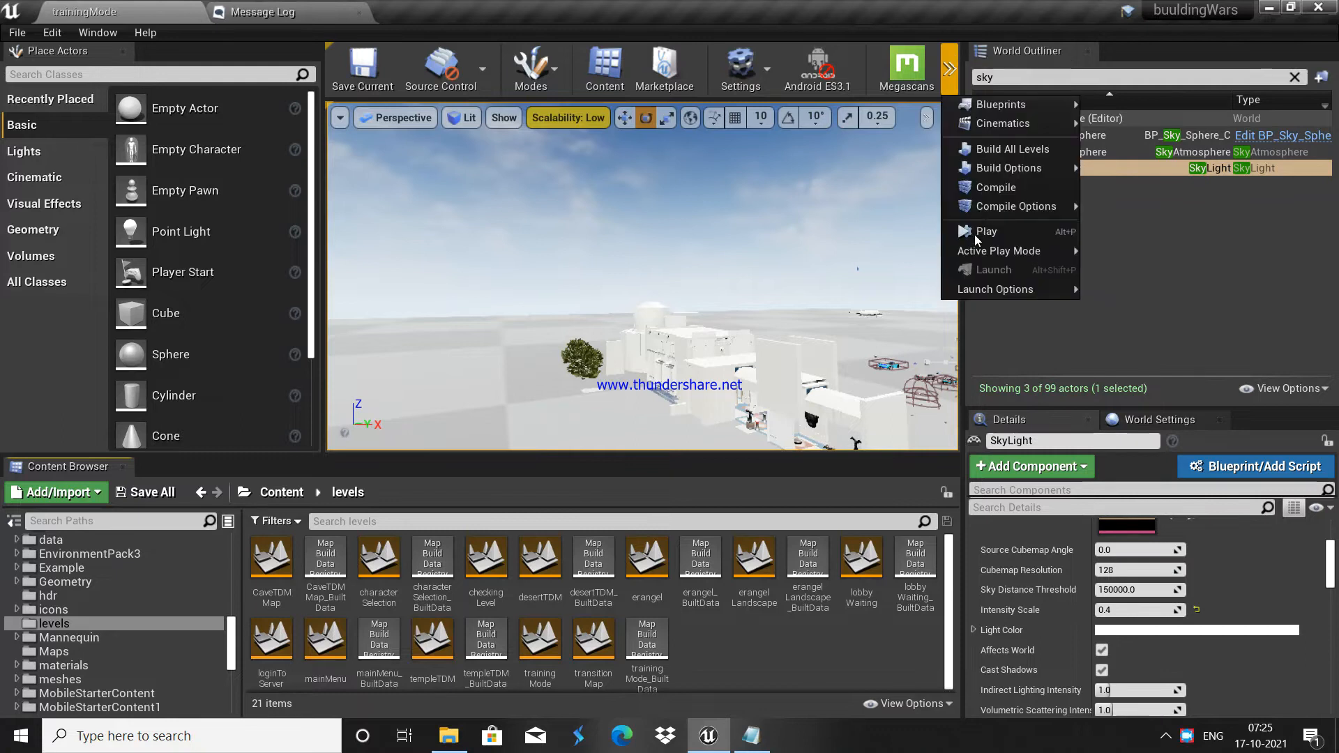
click(1006, 149)
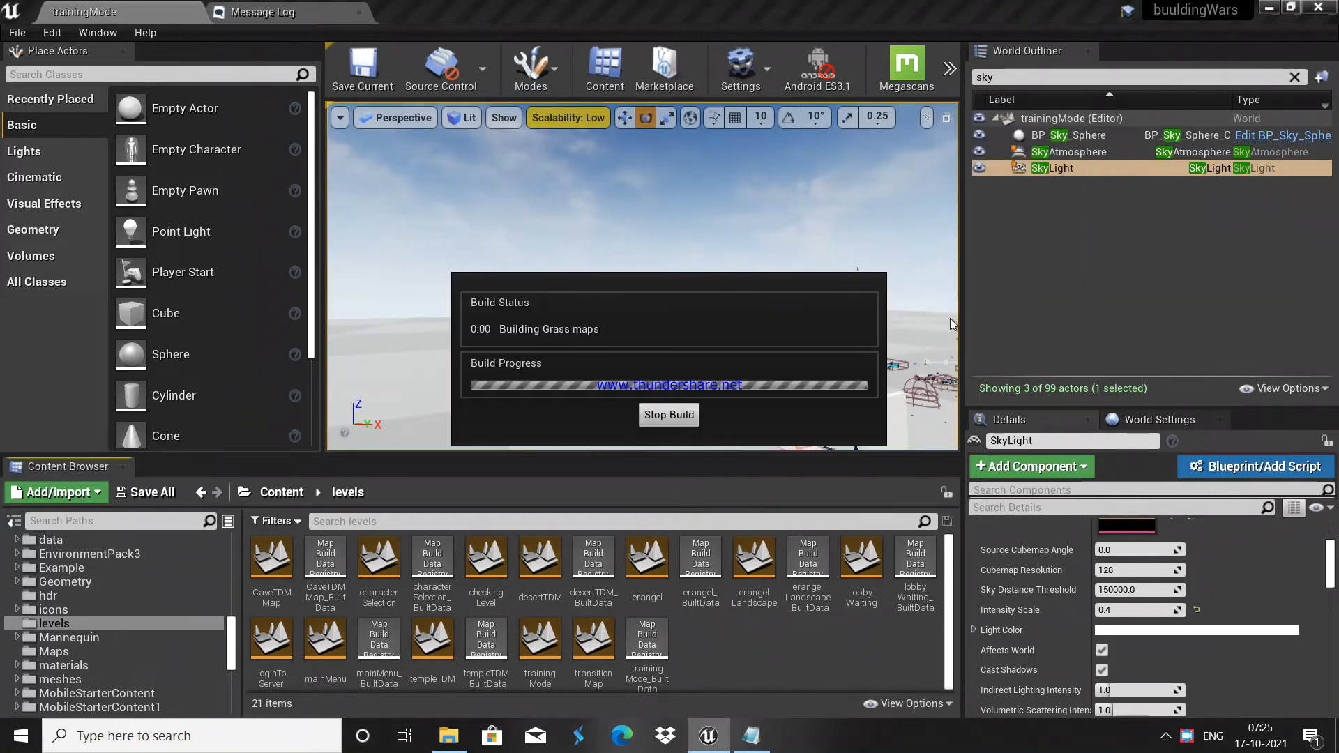
Step: Let the lighting build finish and dismiss its notification
click(1171, 738)
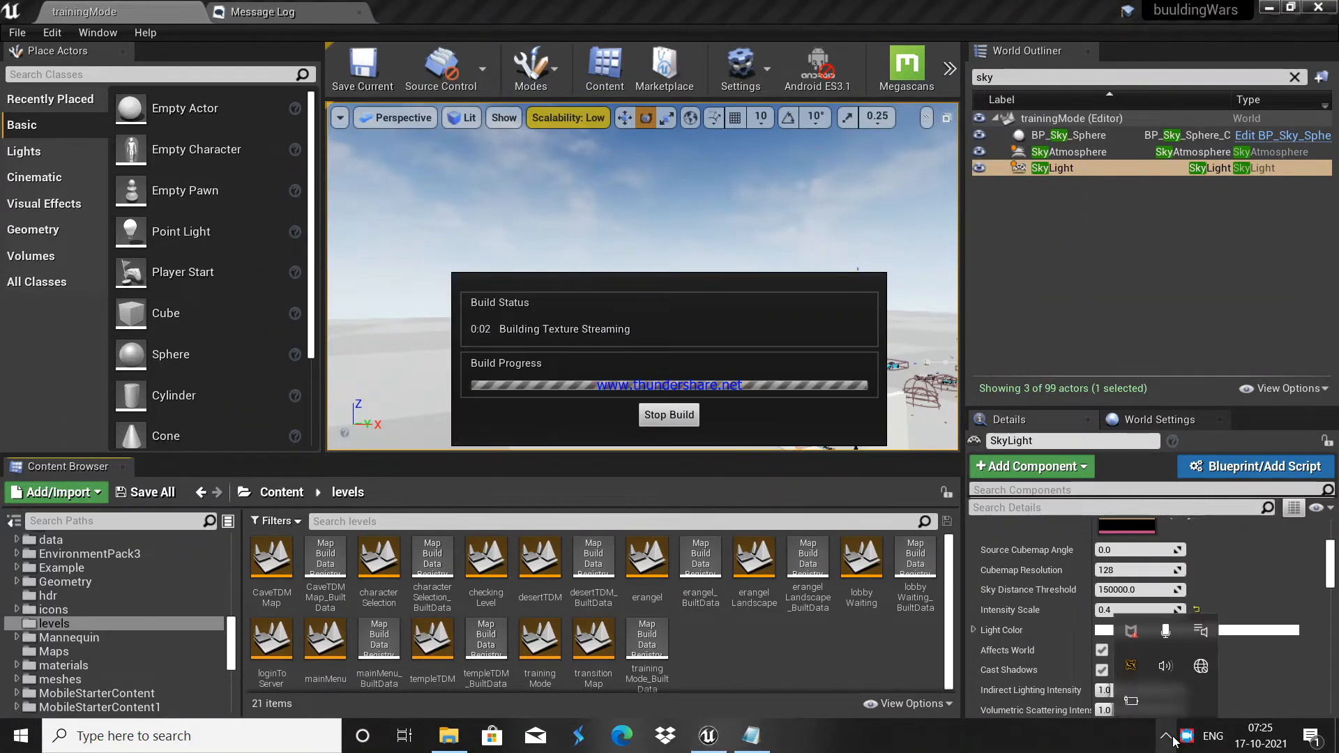
right_click(1181, 743)
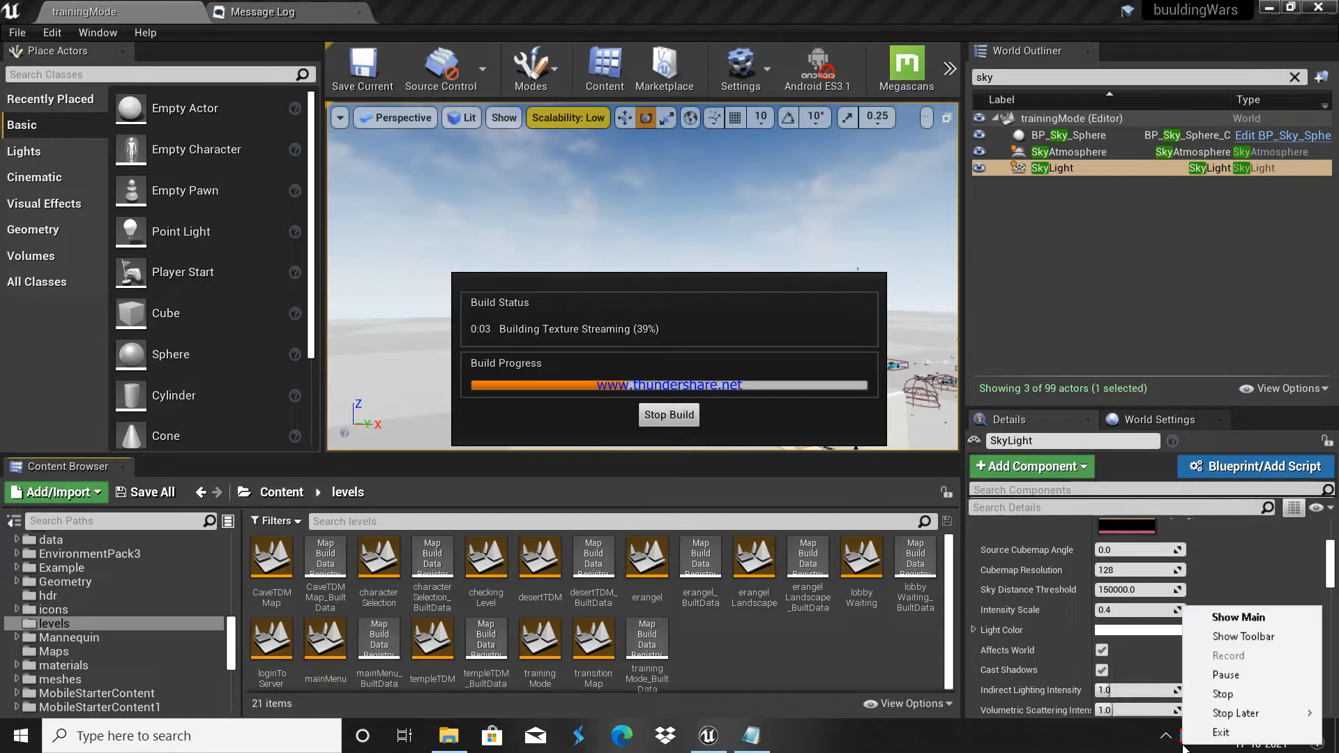
click(1225, 677)
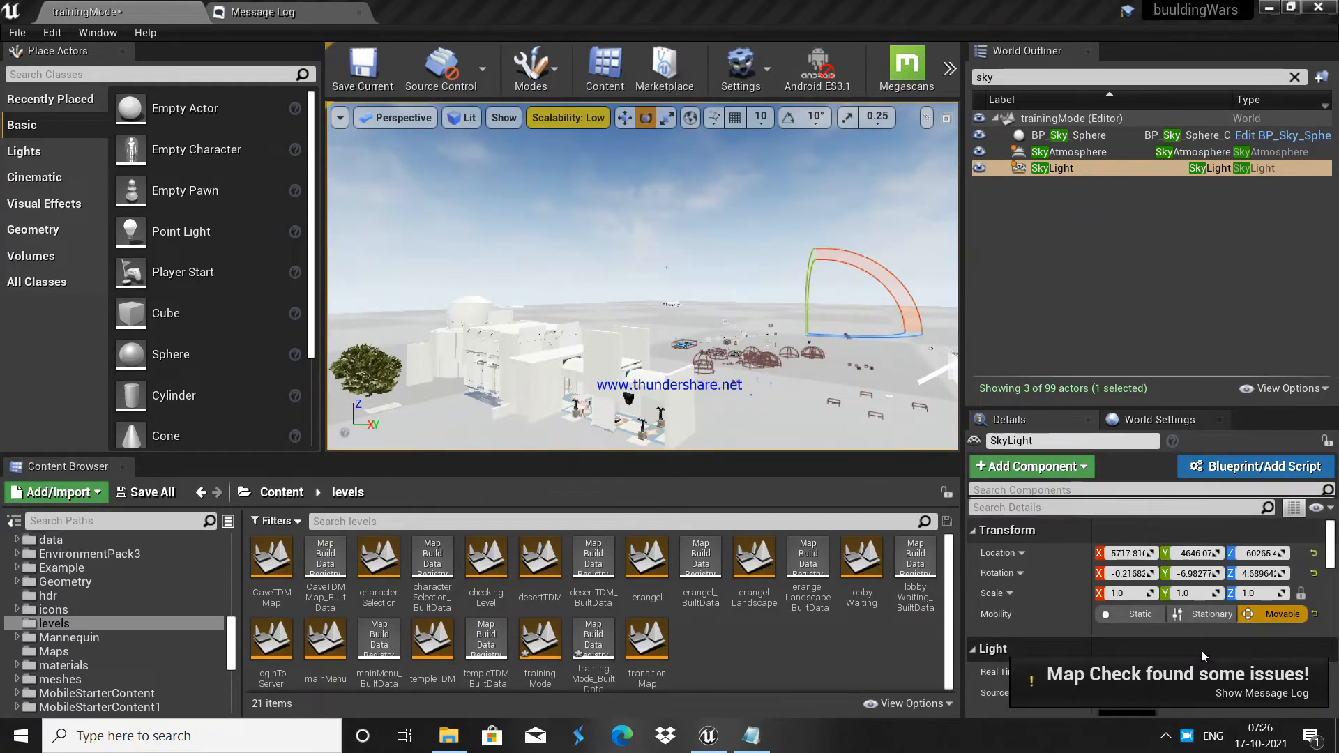
mouse_move(809, 374)
right_down()
mouse_move(788, 404)
mouse_move(830, 398)
mouse_move(810, 374)
right_up()
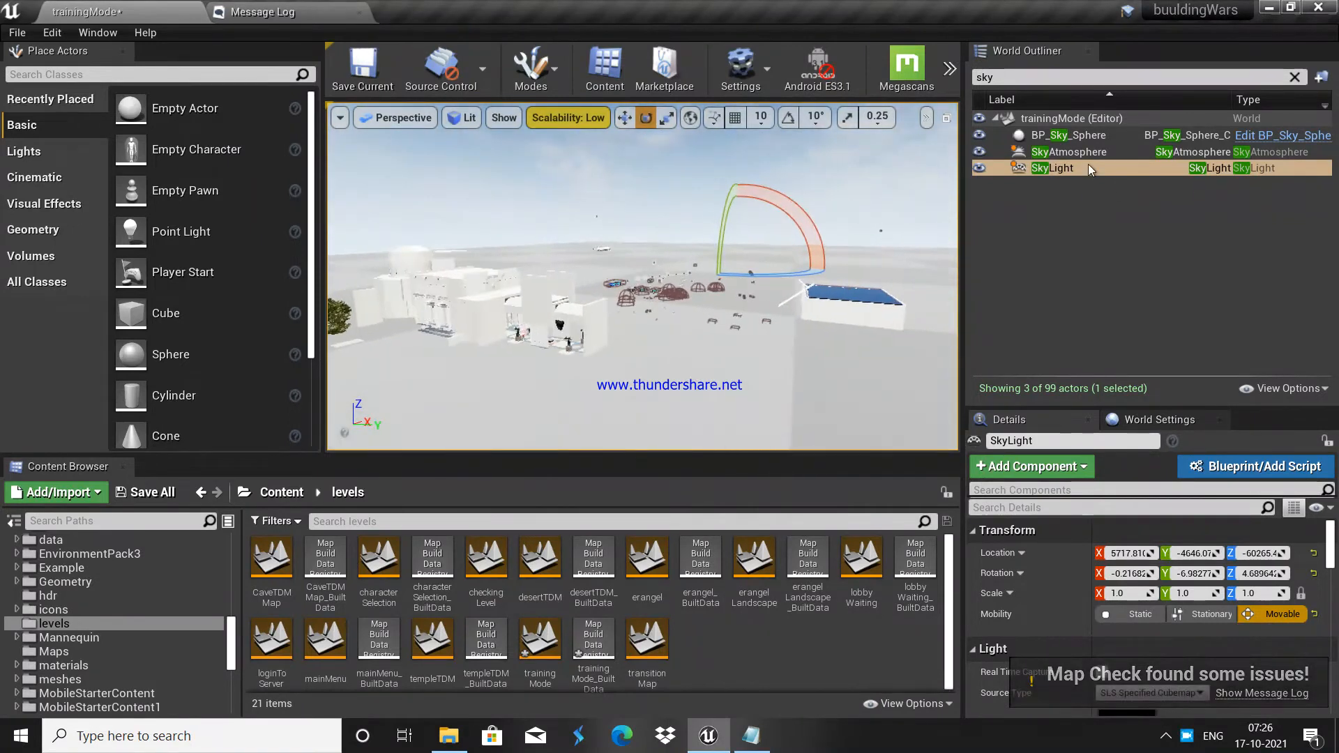
Step: Set the SkyLight's Mobility to Static, then filter the Outliner for 'dire'
click(1087, 166)
ctrl+click(1078, 152)
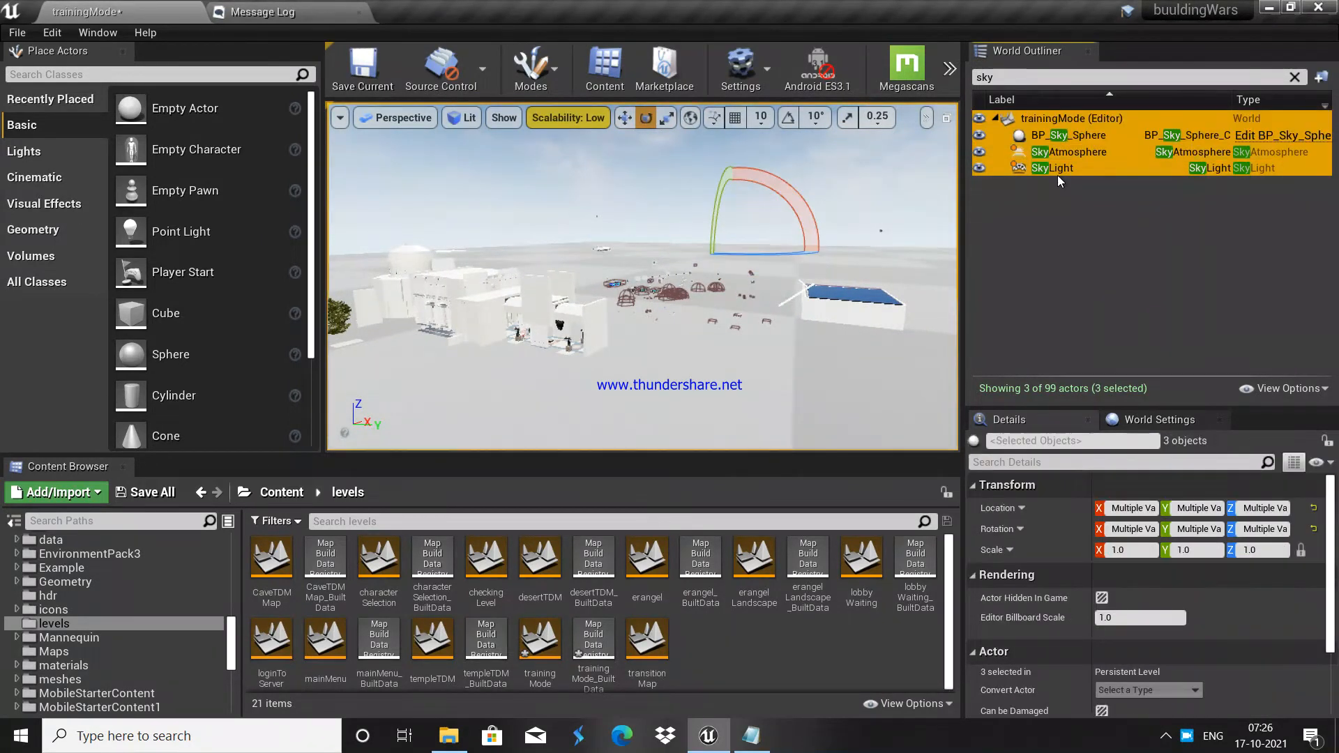
ctrl+click(1066, 135)
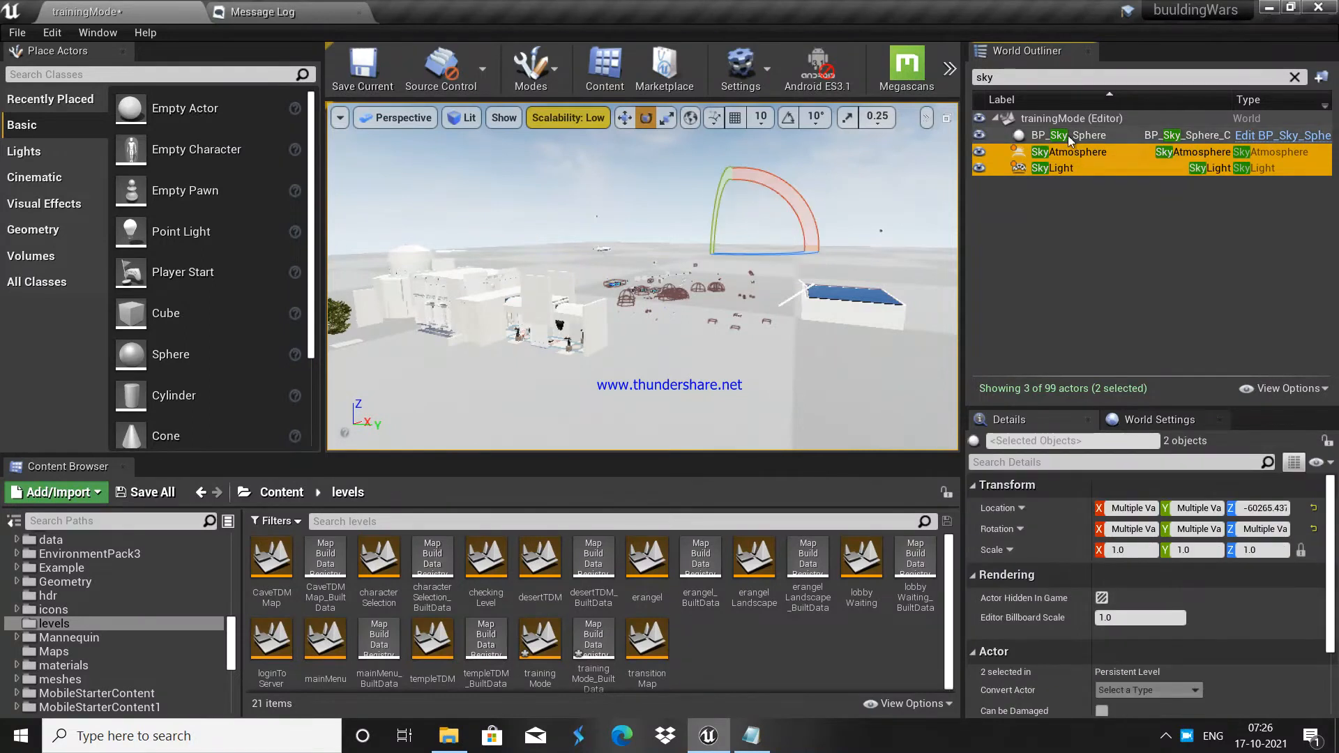
click(1042, 154)
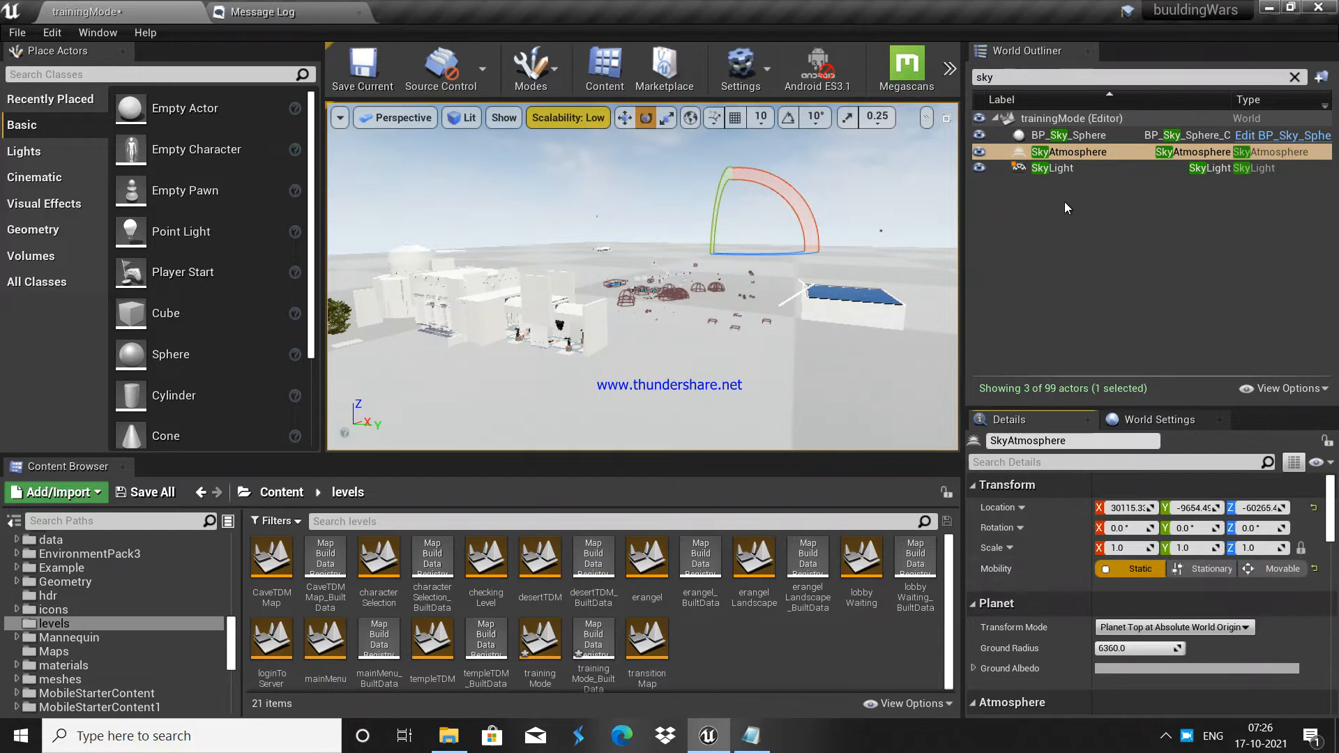
click(1064, 169)
click(1150, 617)
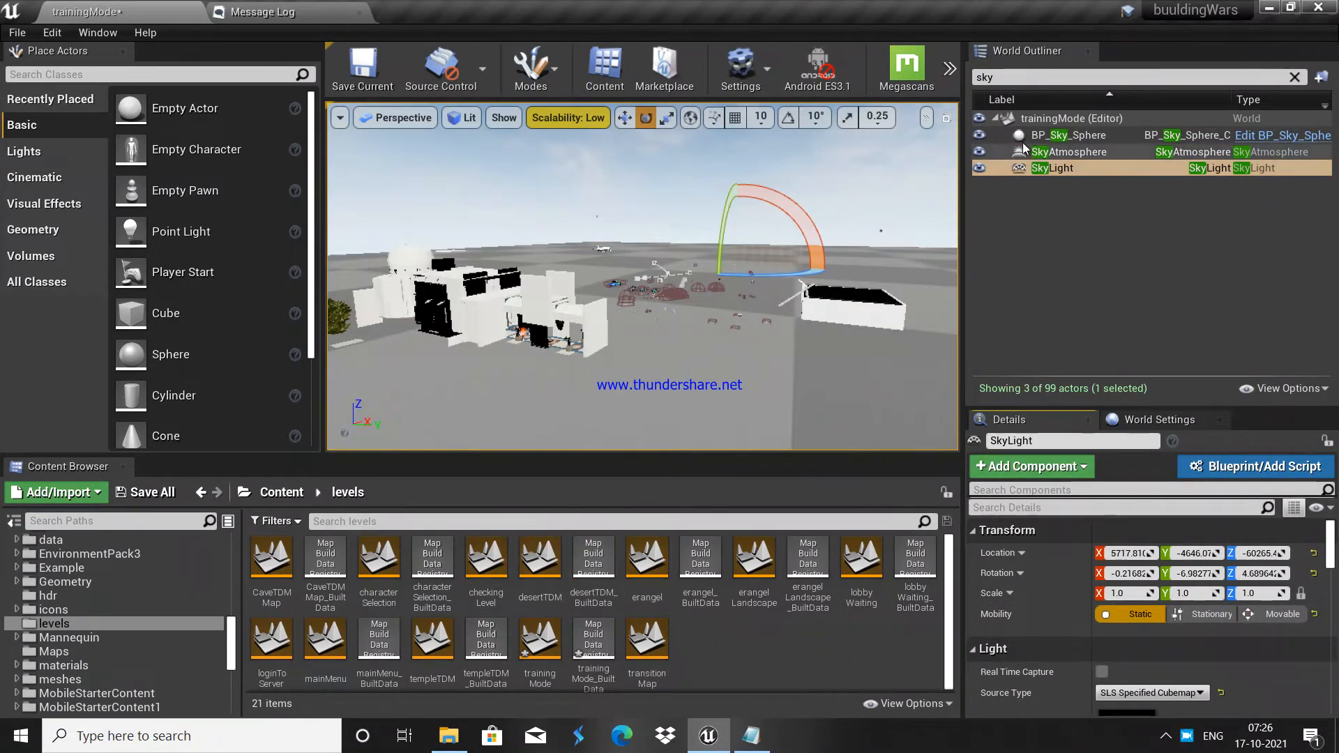
drag(1002, 79, 947, 99)
text(dire)
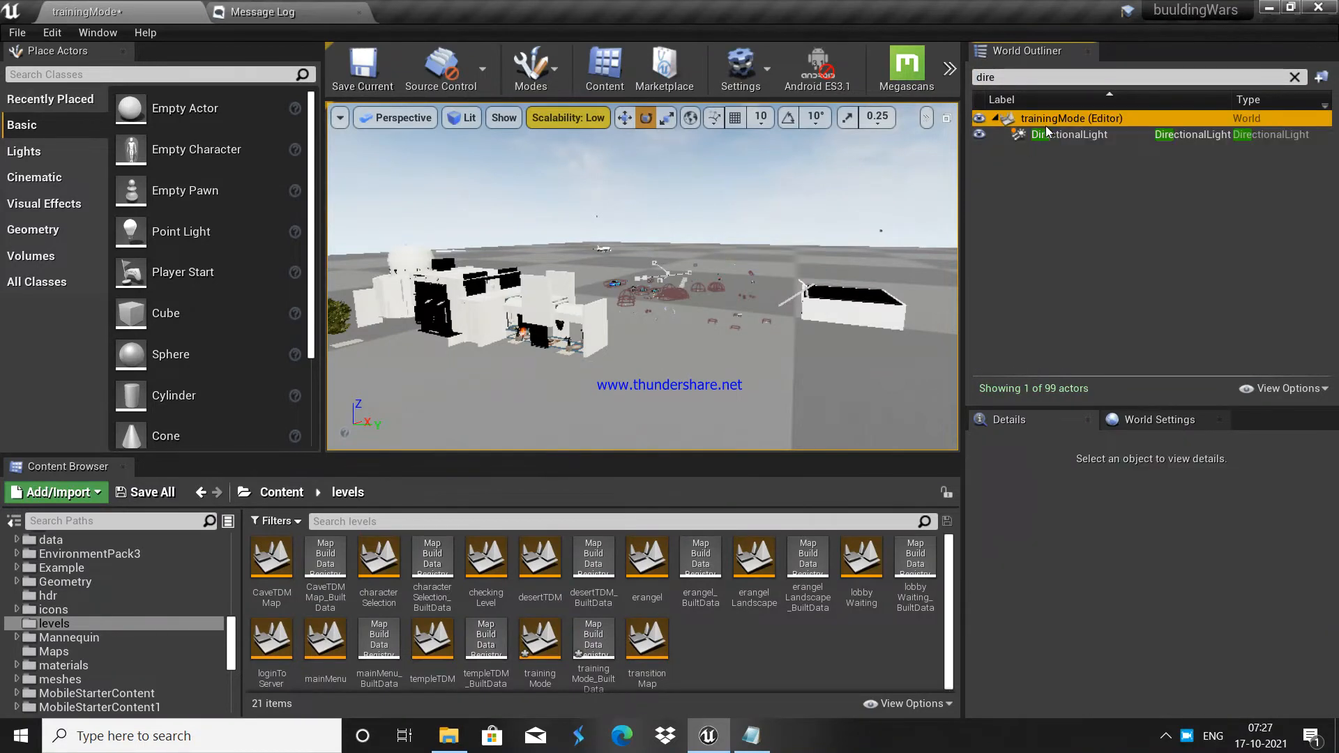
Step: Set the DirectionalLight's Mobility to Static
click(1054, 135)
click(1135, 620)
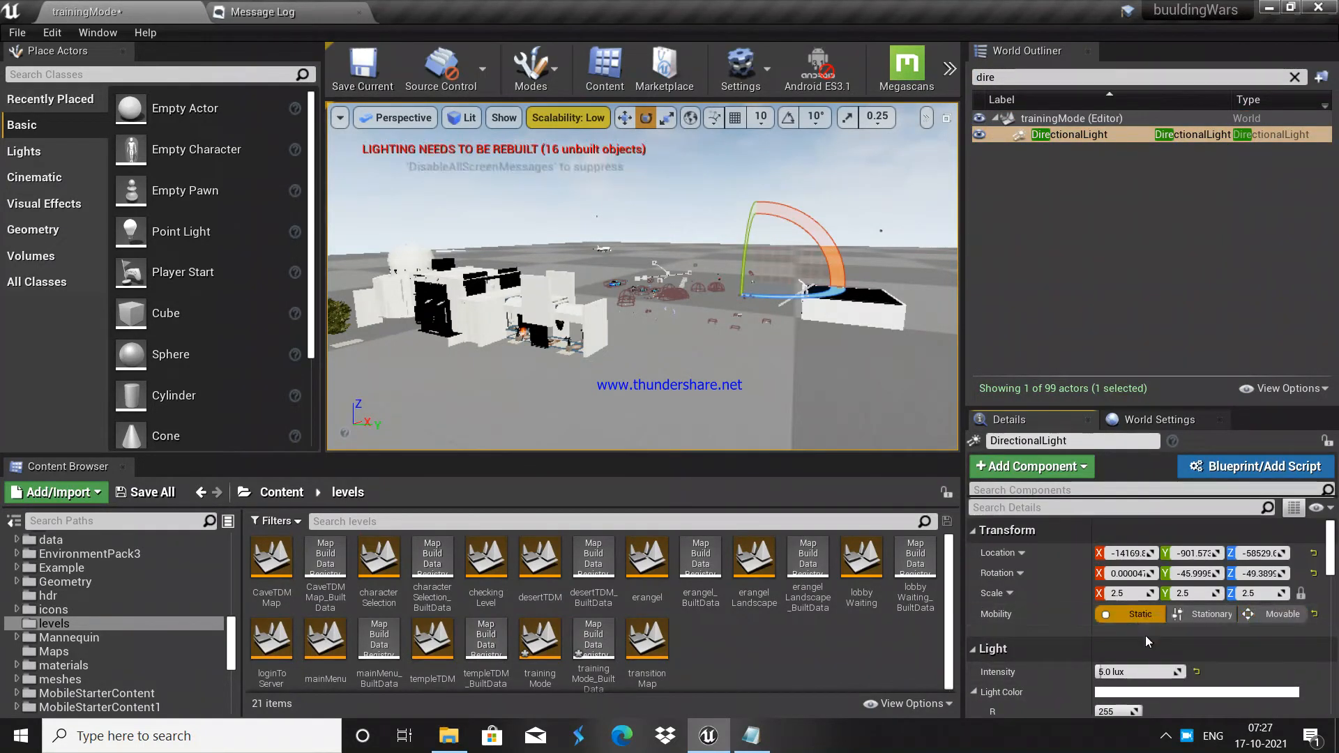
right_drag(641, 278, 636, 307)
Step: Check the SkyLight and PostProcessVolume3 via Outliner searches, then clear the filter
drag(1001, 78, 942, 89)
key(BackSpace)
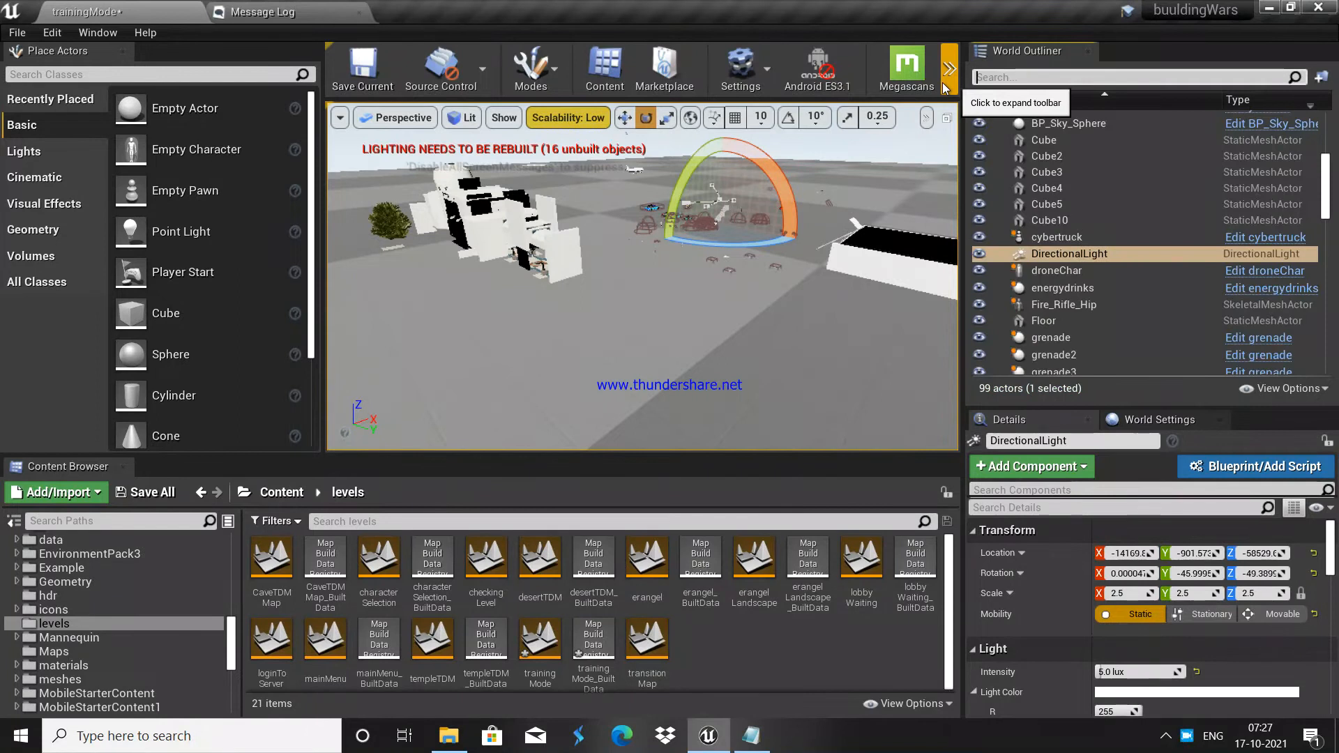
text(sky)
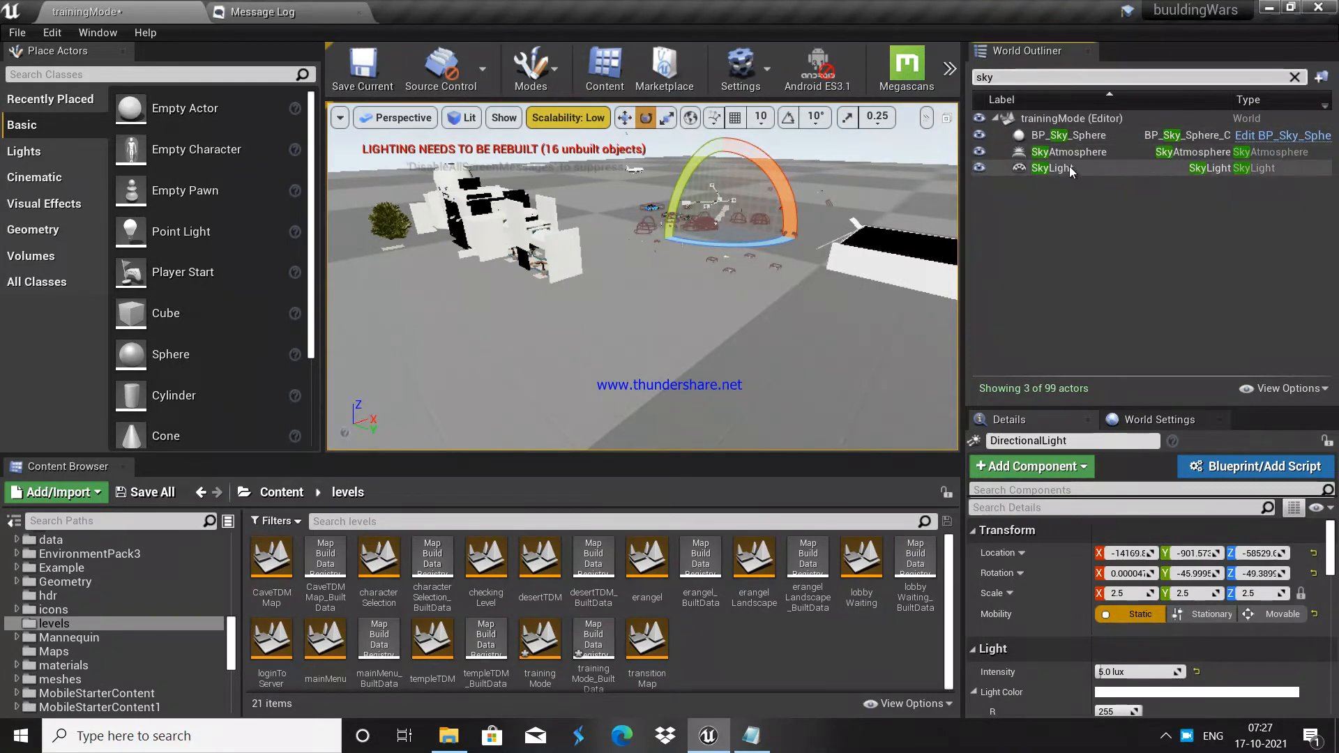
click(1069, 166)
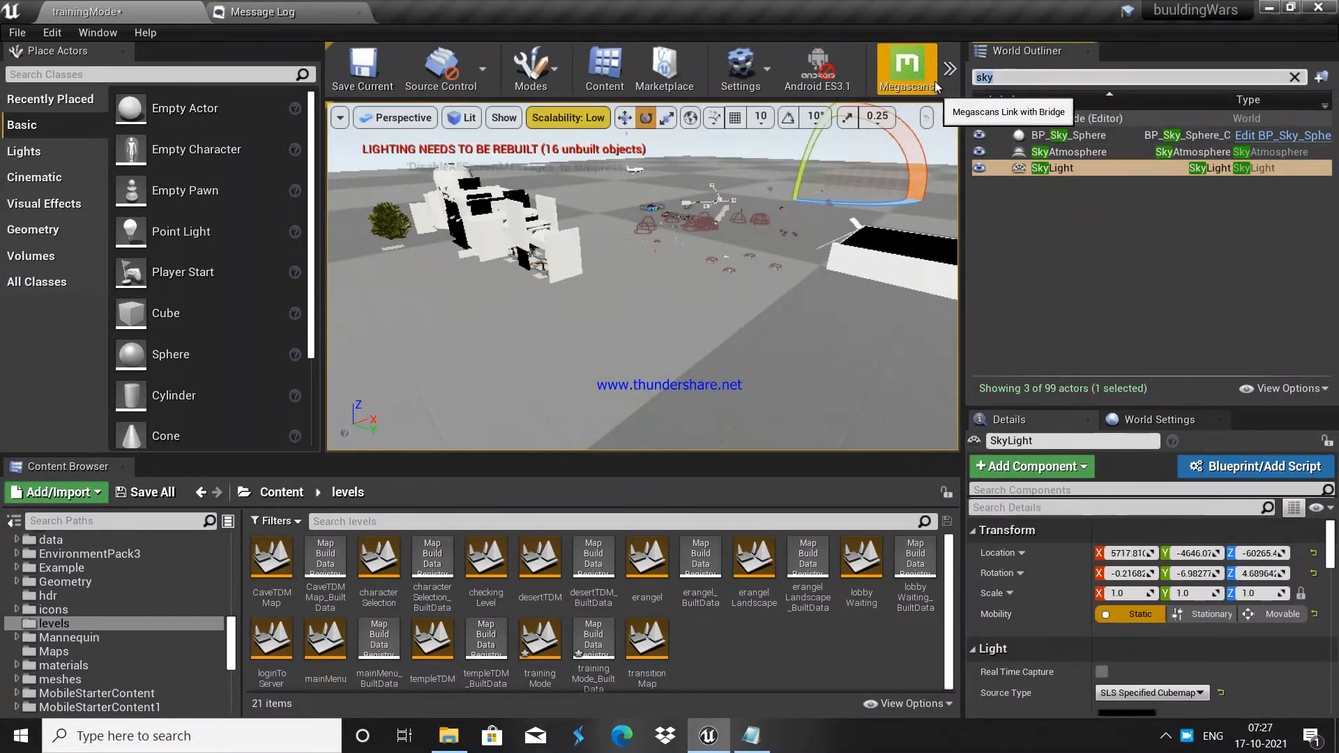
text(post)
click(1093, 170)
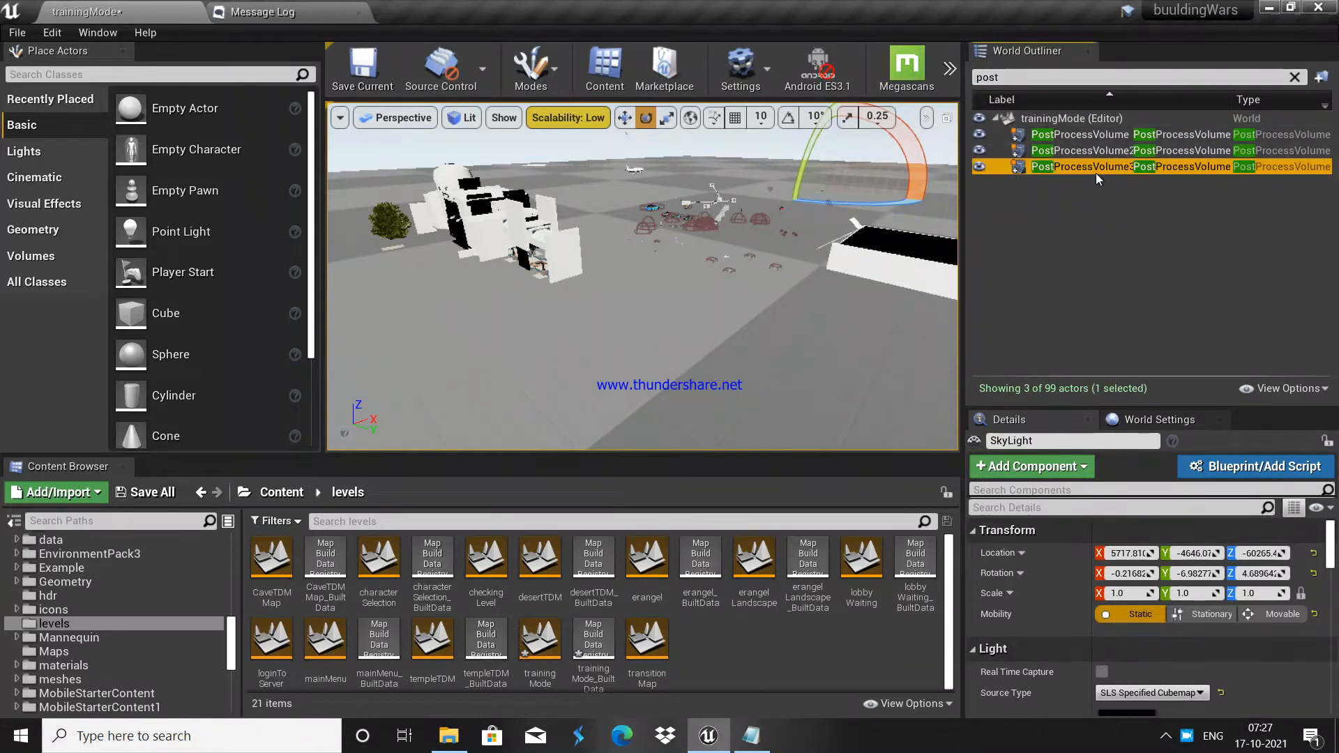
click(1011, 77)
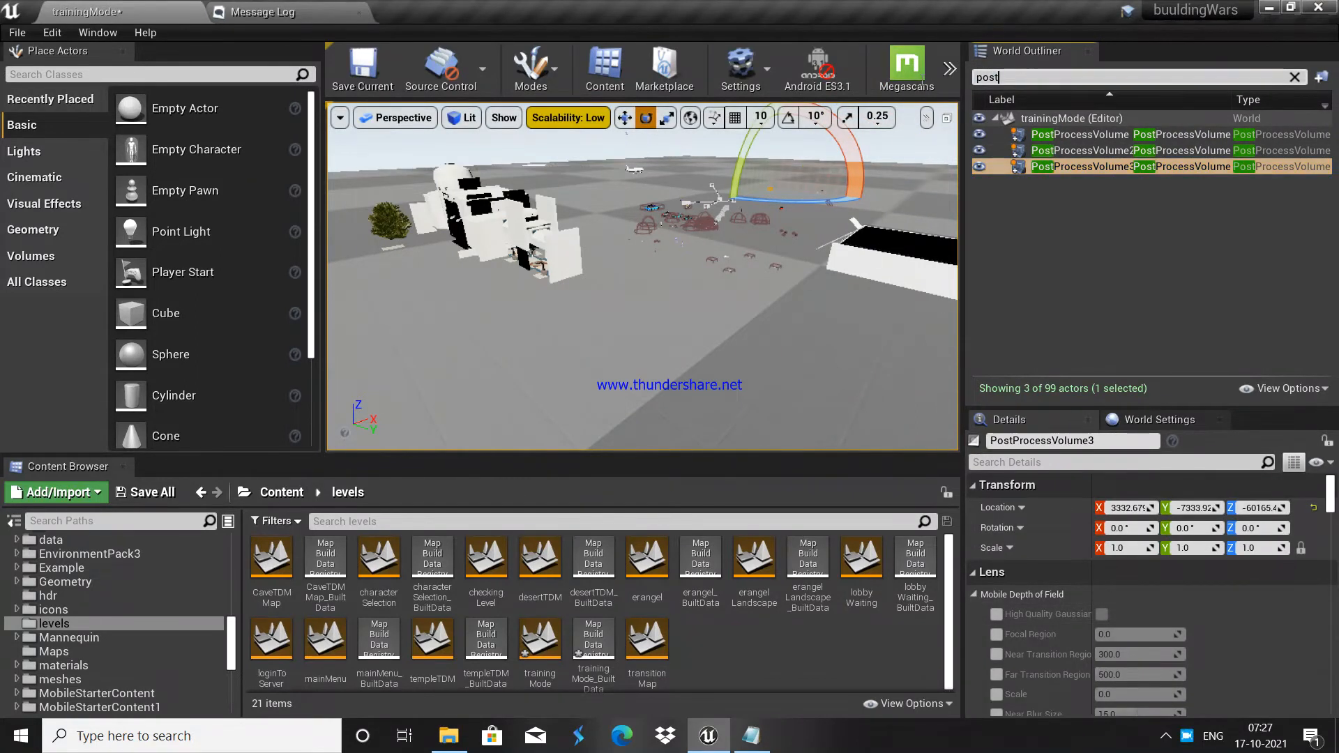
key(BackSpace)
key(BackSpace)
key(BackSpace)
key(BackSpace)
Step: Rebuild lighting with Build All Levels and restore the editor to a smaller window
click(949, 69)
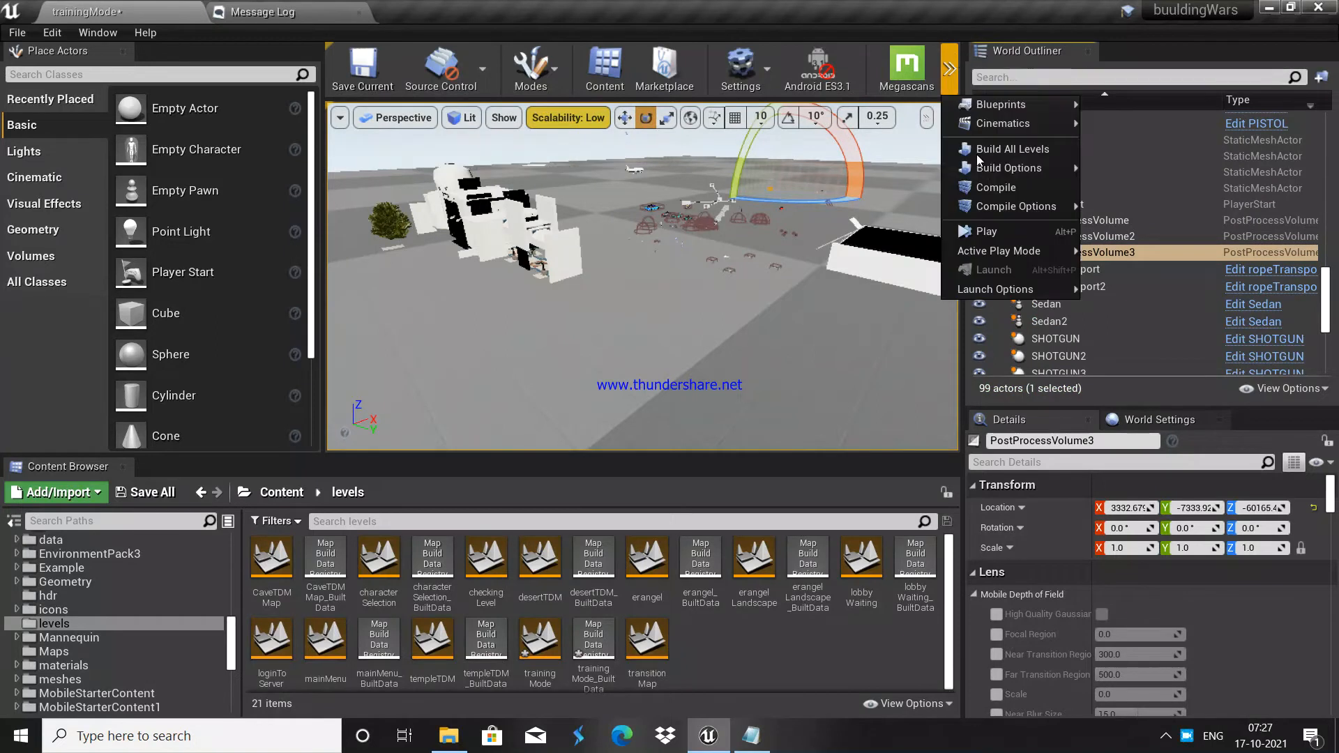
click(984, 146)
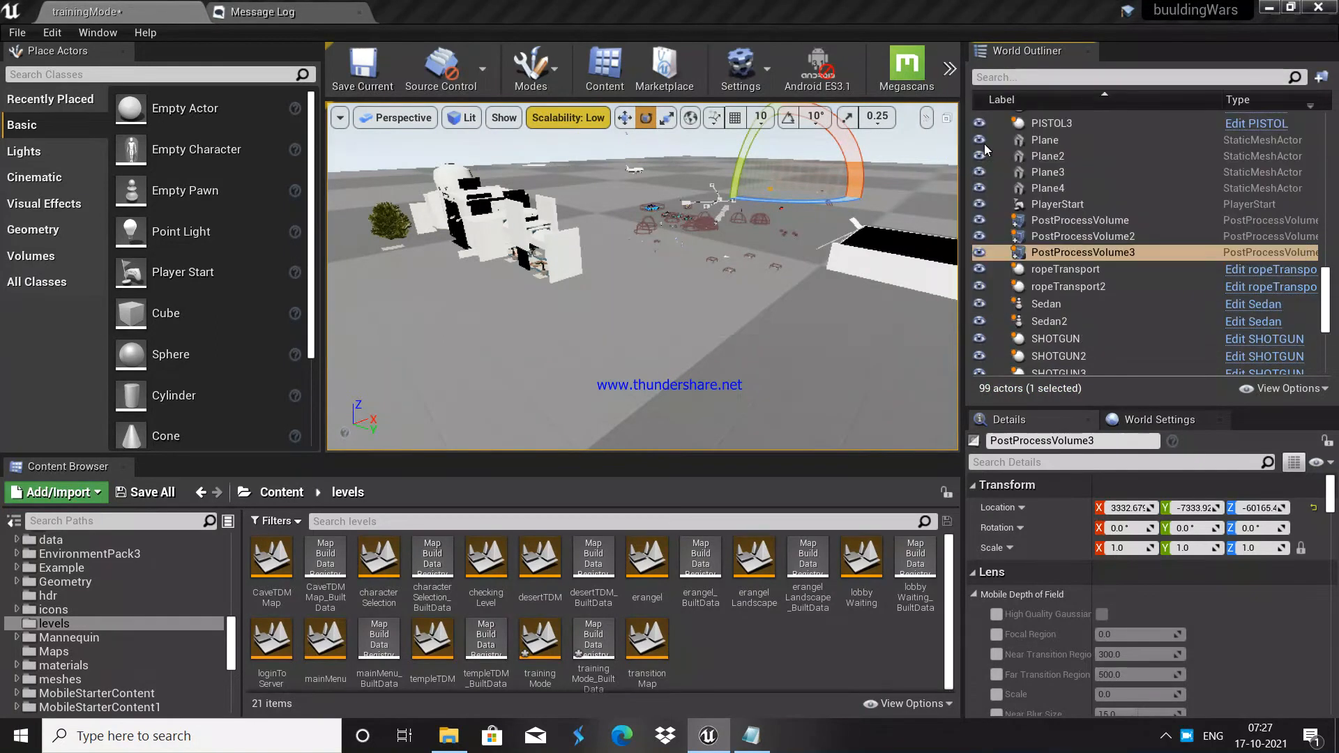
right_click(1183, 740)
click(1228, 675)
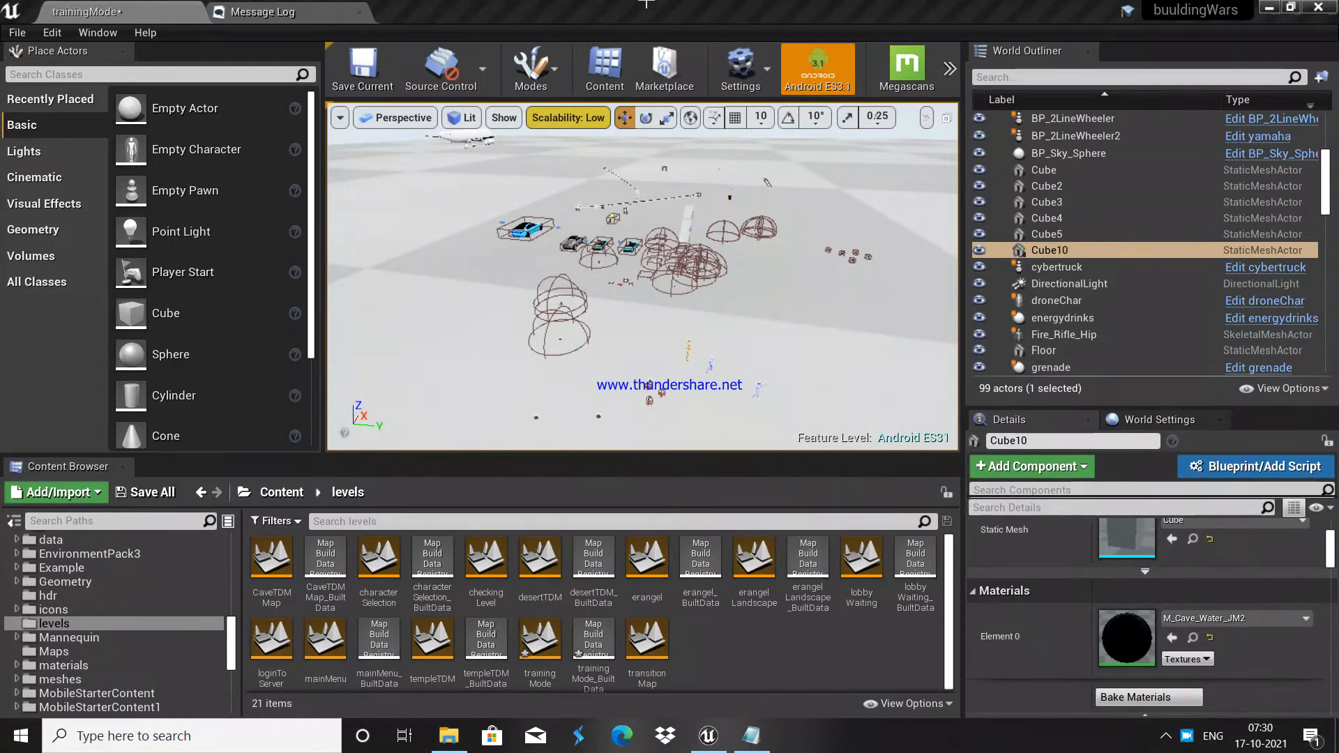
double_click(576, 14)
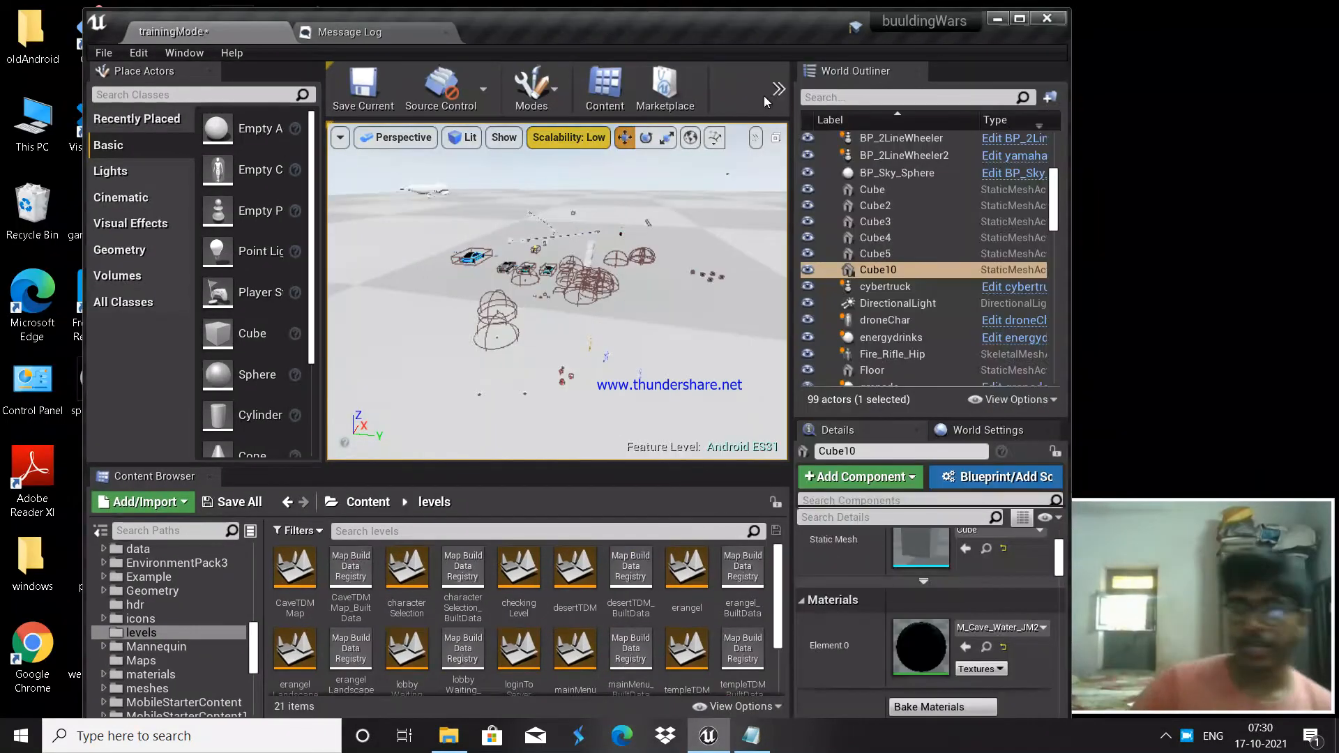
Step: Play the level in a New Editor Window (PIE) and move the preview window down
mouse_move(628, 279)
right_down()
mouse_move(607, 321)
mouse_move(446, 272)
mouse_move(457, 265)
mouse_move(516, 335)
mouse_move(544, 338)
mouse_move(474, 314)
mouse_move(488, 306)
mouse_move(474, 300)
mouse_move(629, 275)
right_up()
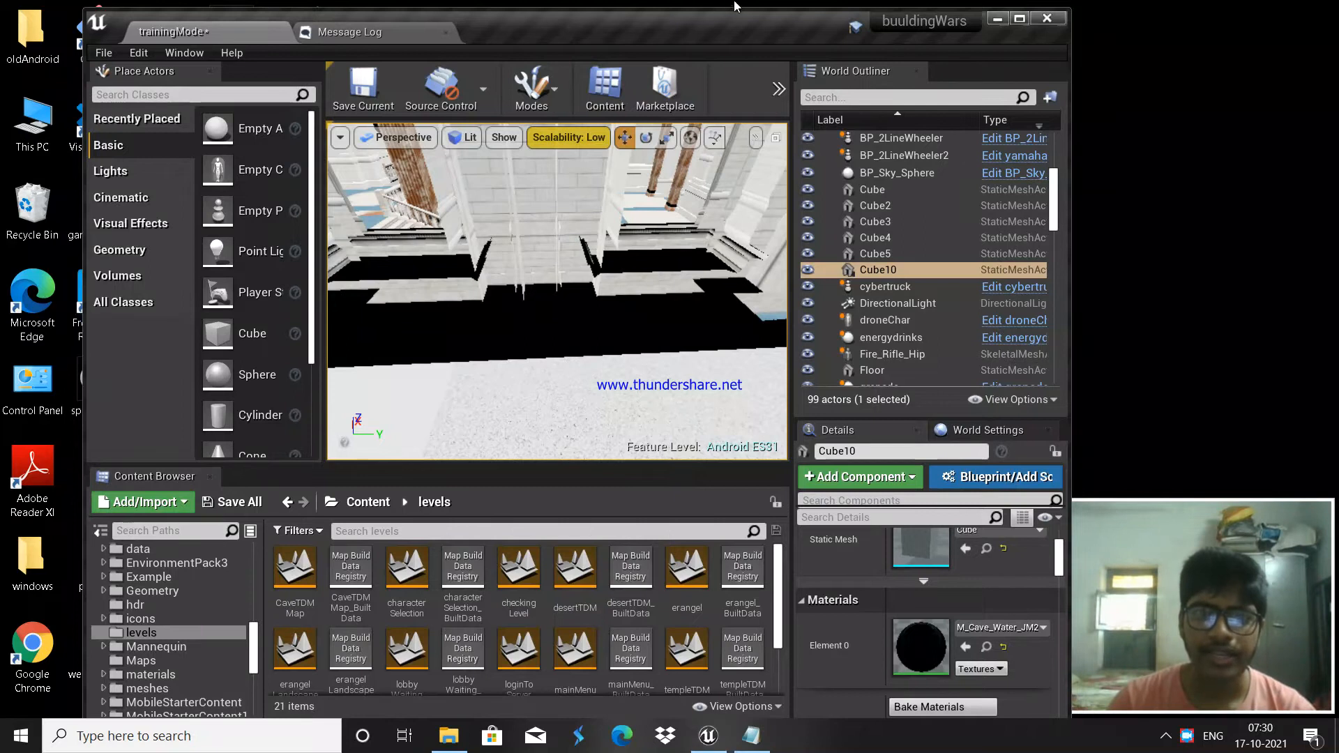
click(656, 398)
click(779, 89)
mouse_move(837, 277)
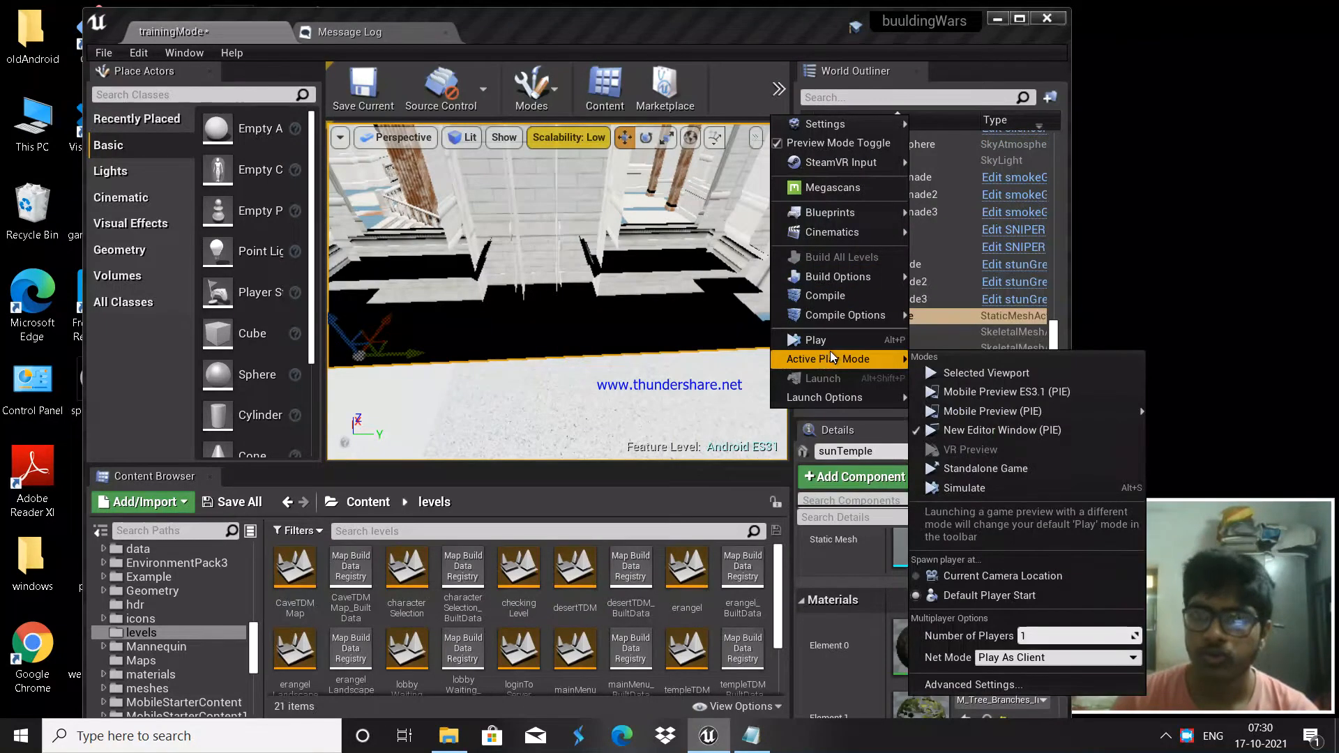
click(820, 339)
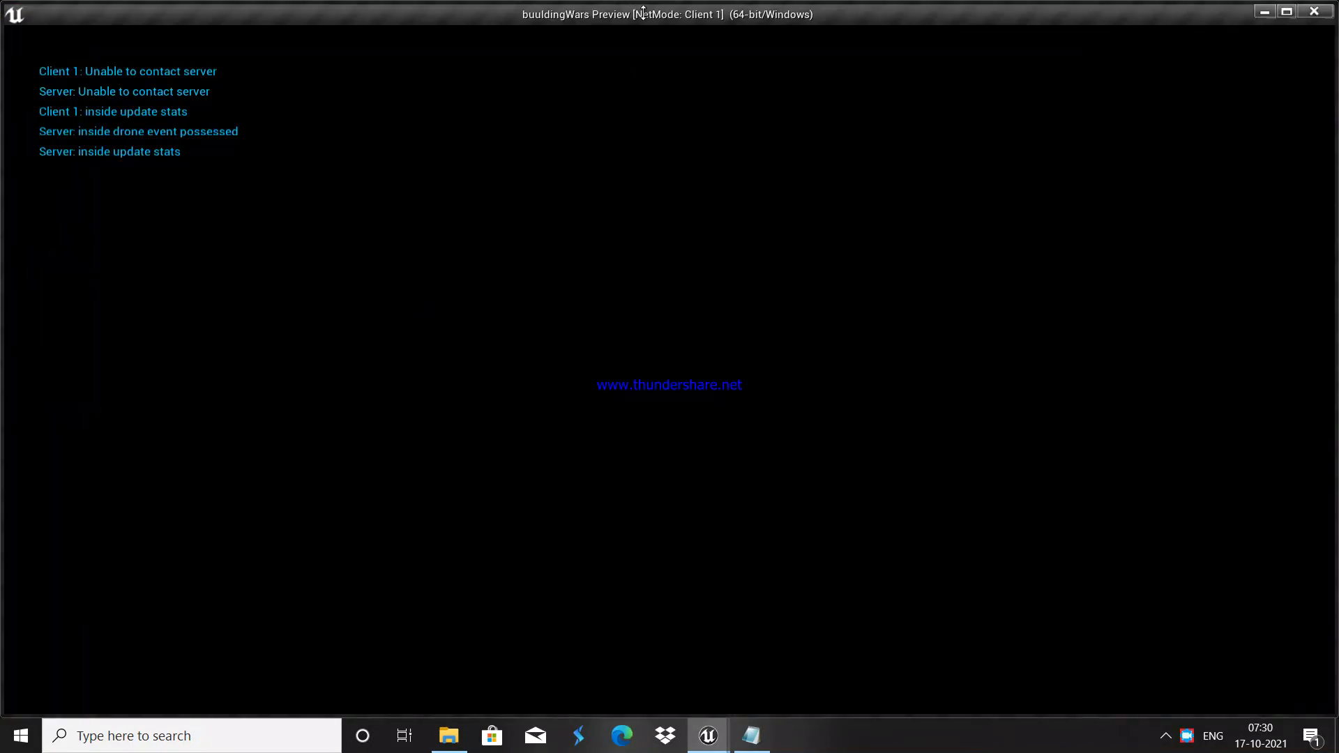
drag(643, 12, 667, 80)
Step: Resize the game preview window and move it into place
drag(351, 91, 504, 72)
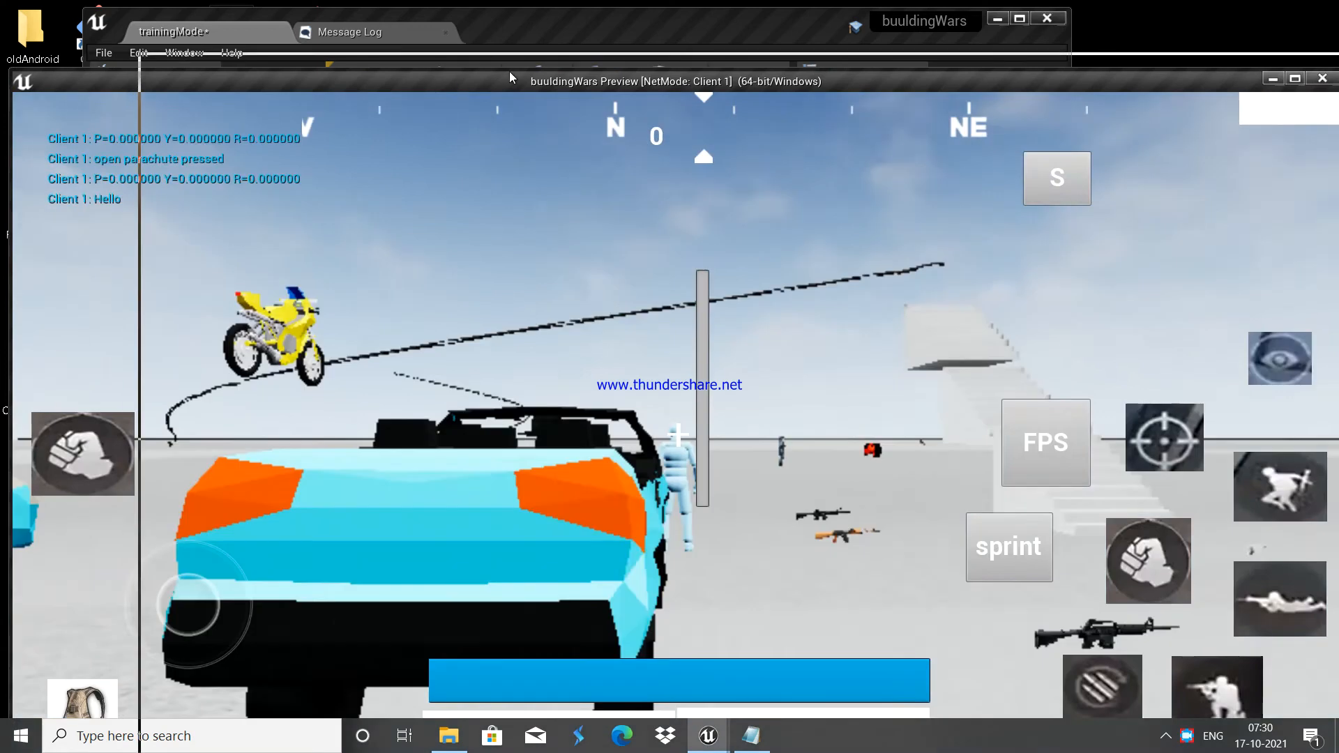
drag(506, 188, 786, 287)
drag(1126, 304, 464, 118)
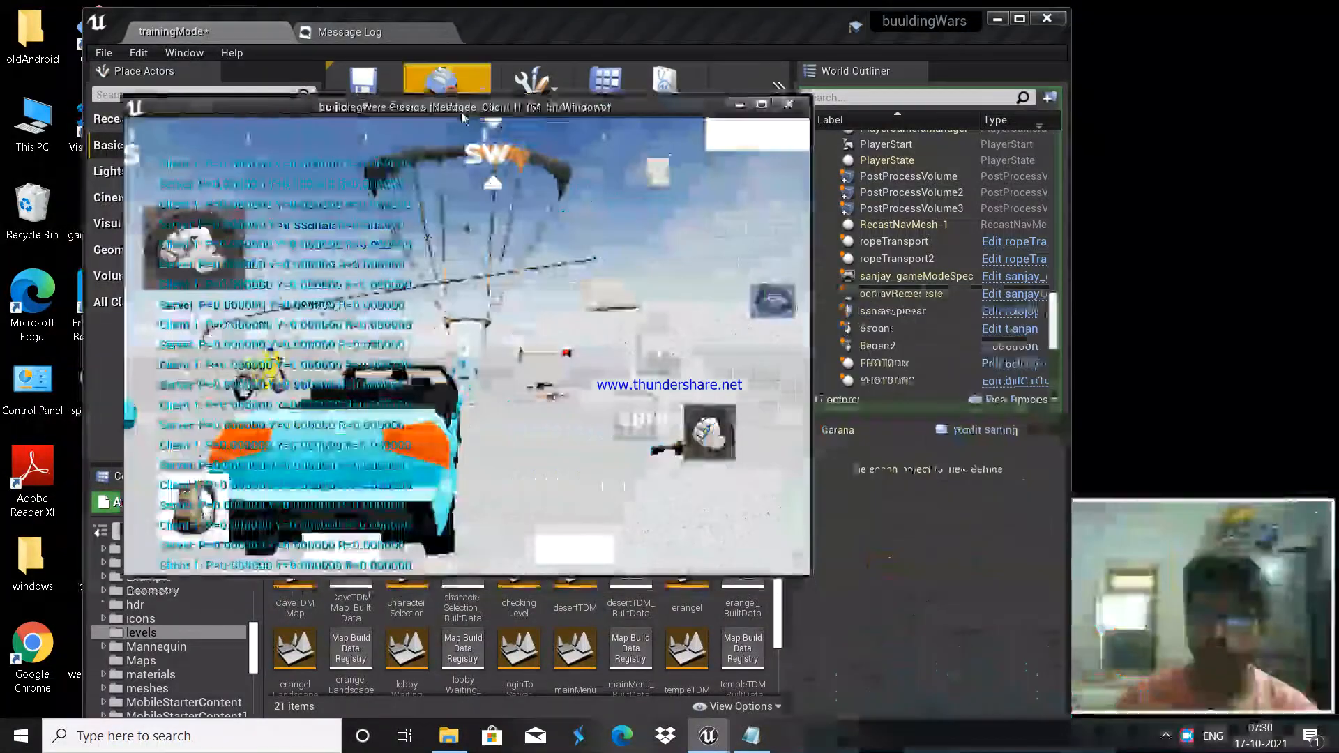
Step: Pick up the AKM rifle, fire it several times, then put it away
drag(544, 286, 512, 332)
key(w)
click(548, 242)
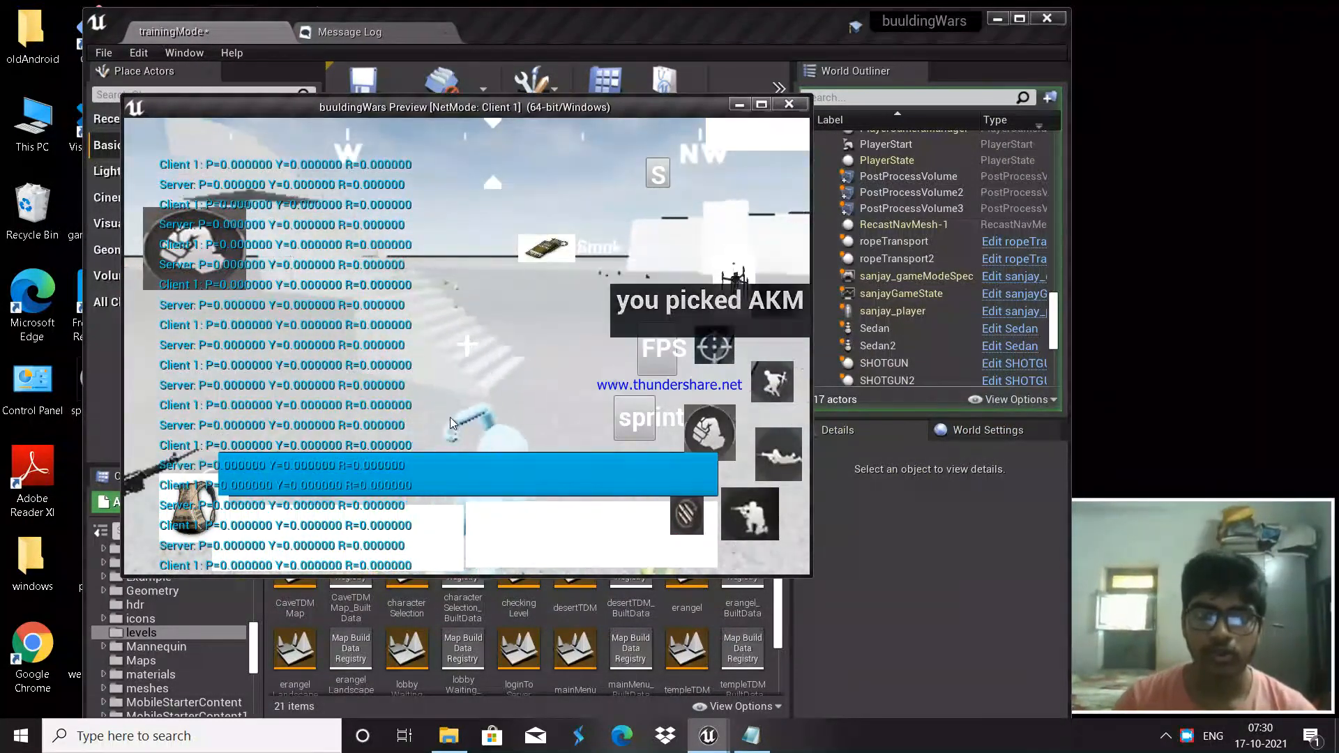
drag(532, 363, 711, 349)
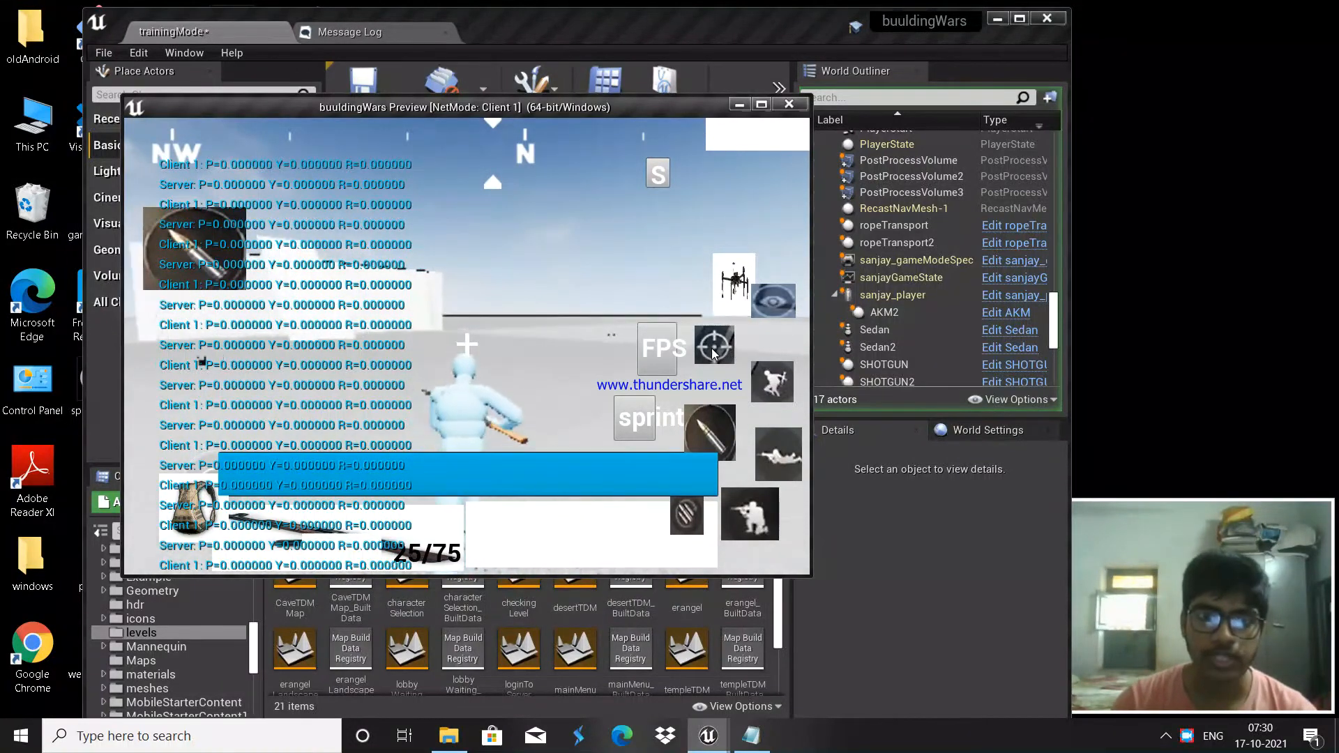
click(711, 349)
click(705, 445)
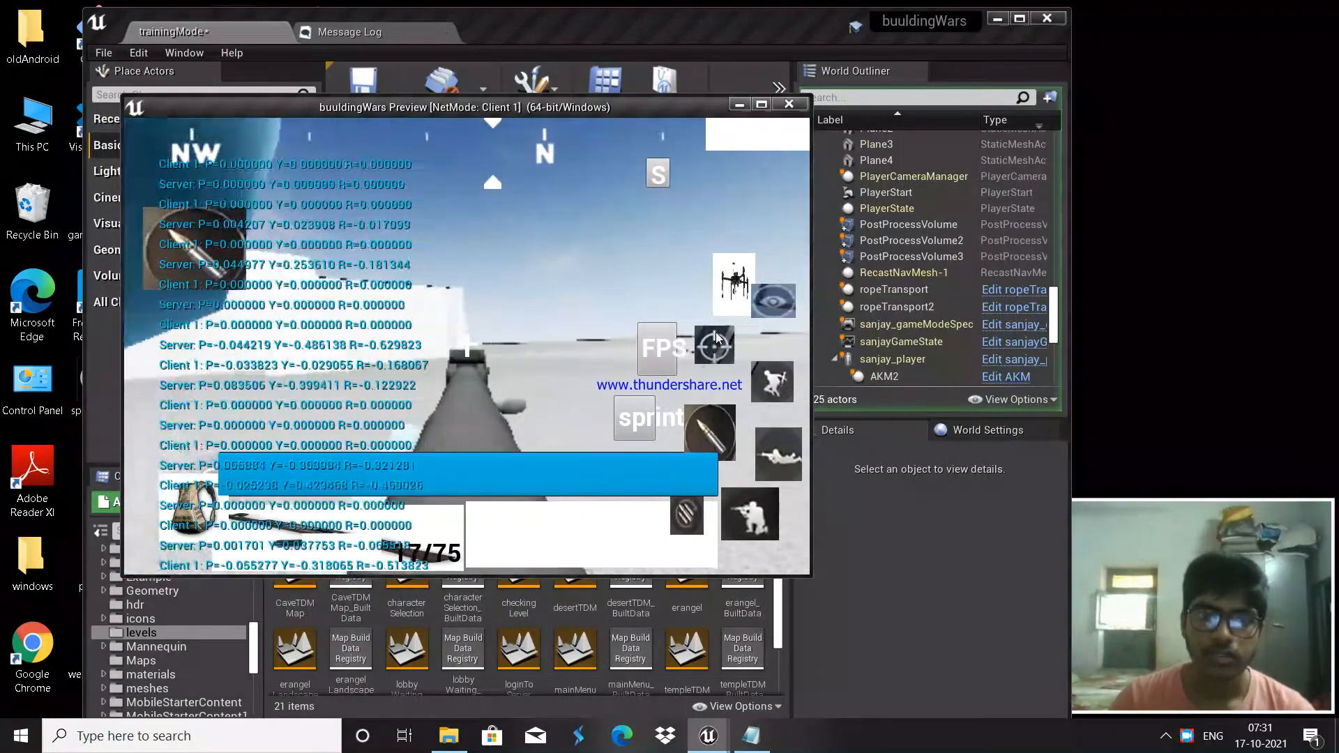
click(712, 348)
drag(433, 394, 797, 408)
drag(488, 380, 756, 411)
click(426, 533)
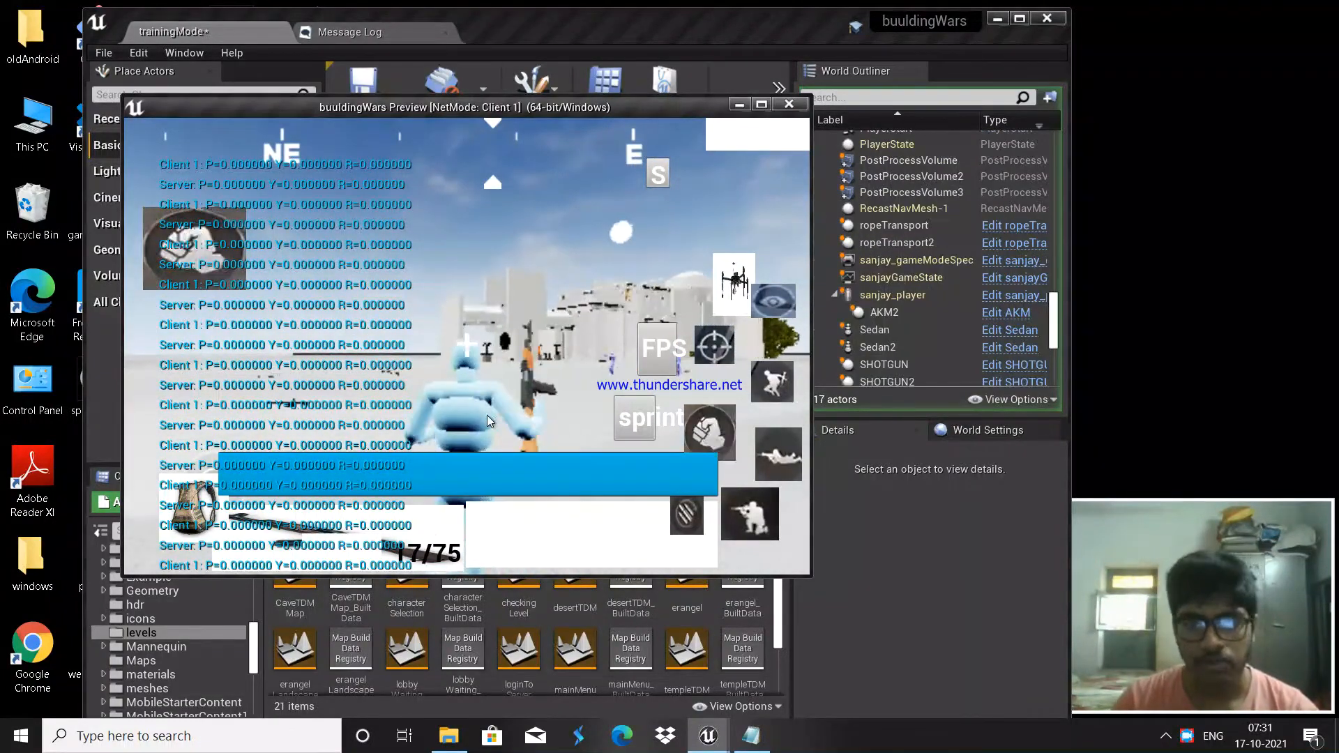
Step: Run toward the white buildings, past the statues into the archway
drag(487, 415, 496, 416)
key(w)
key(w)
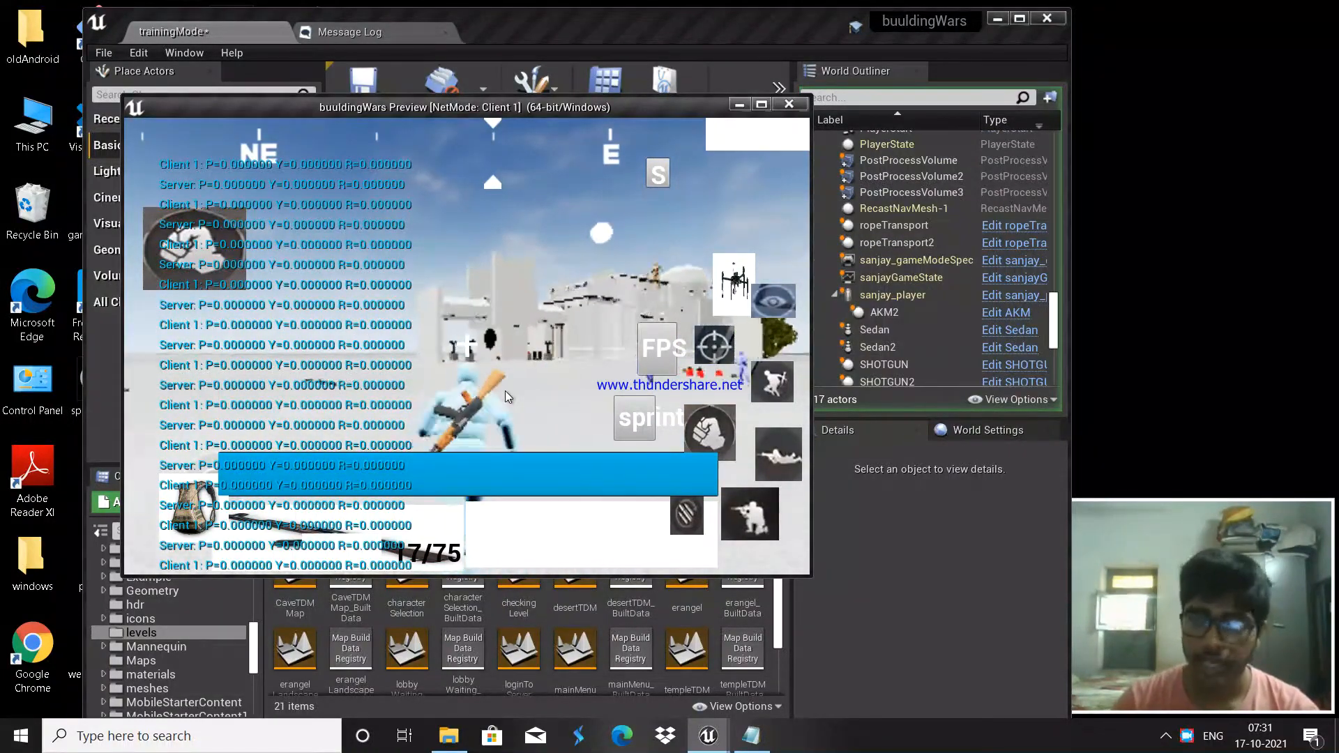
key(w)
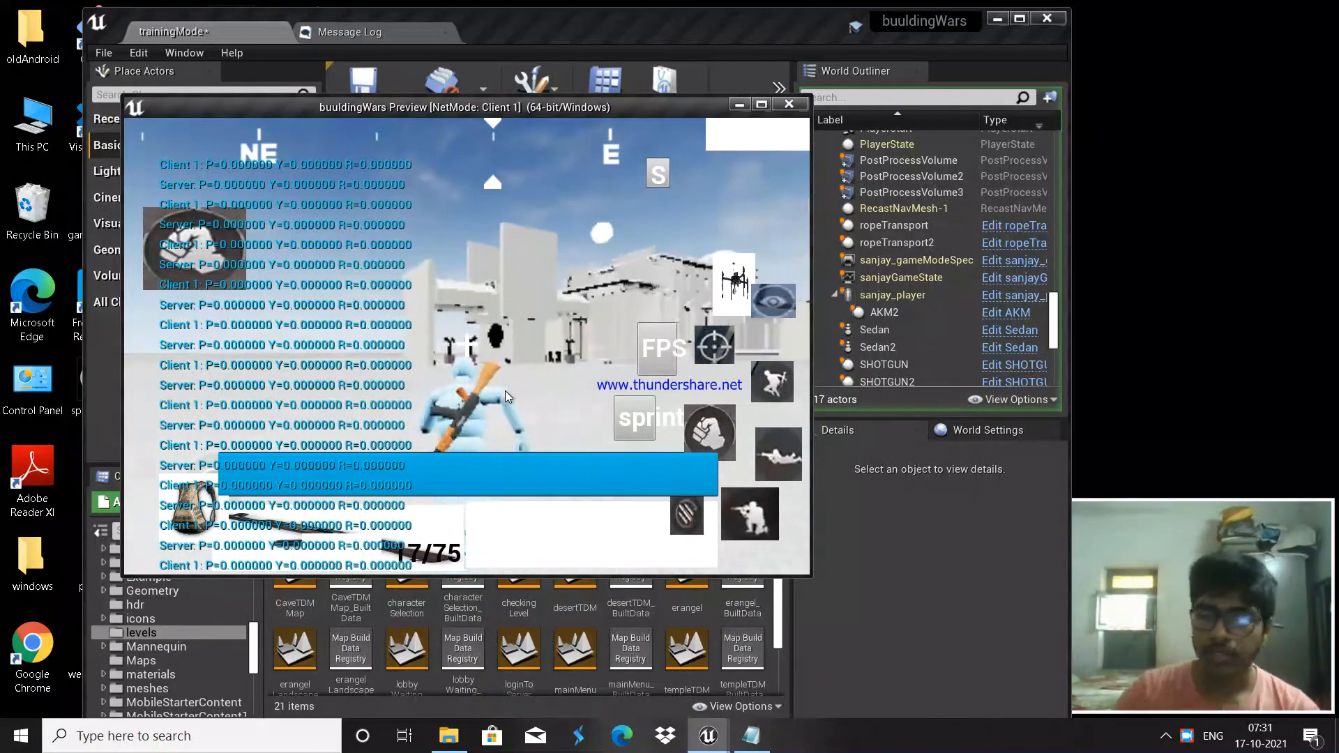
key(w)
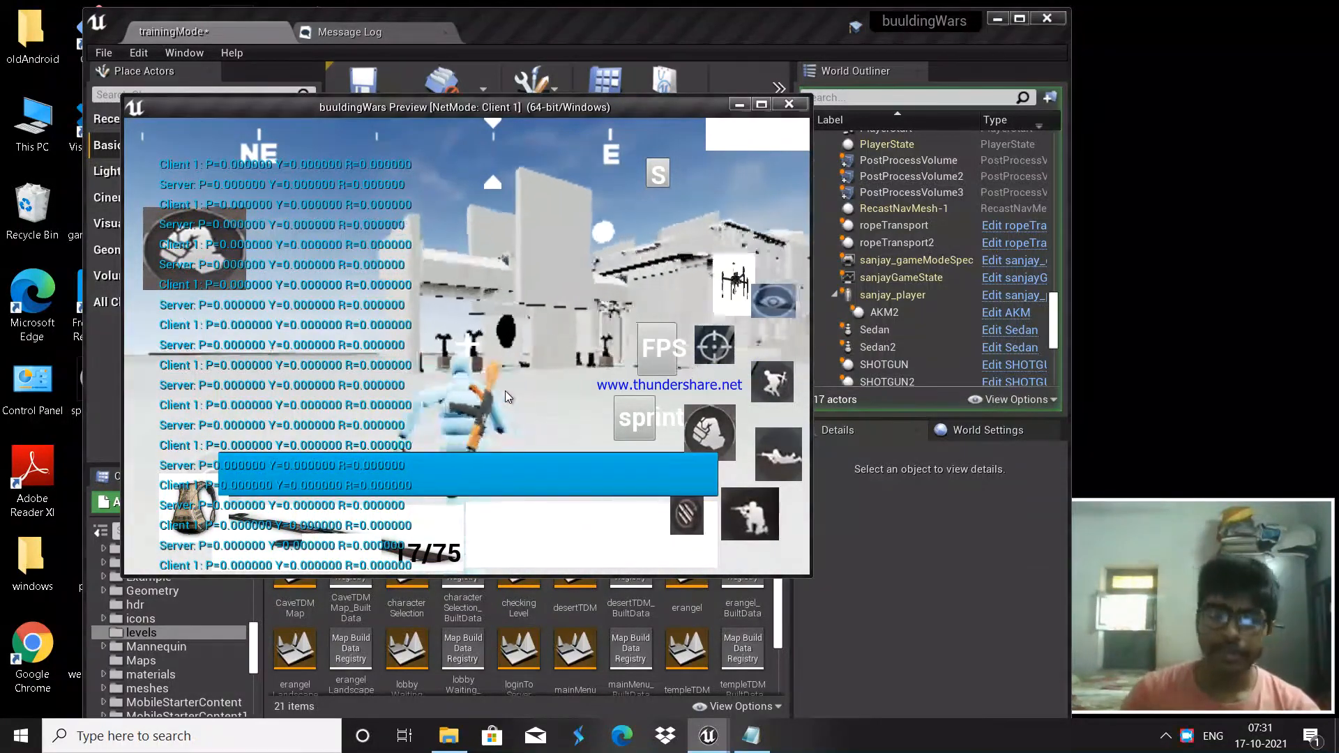
key(w)
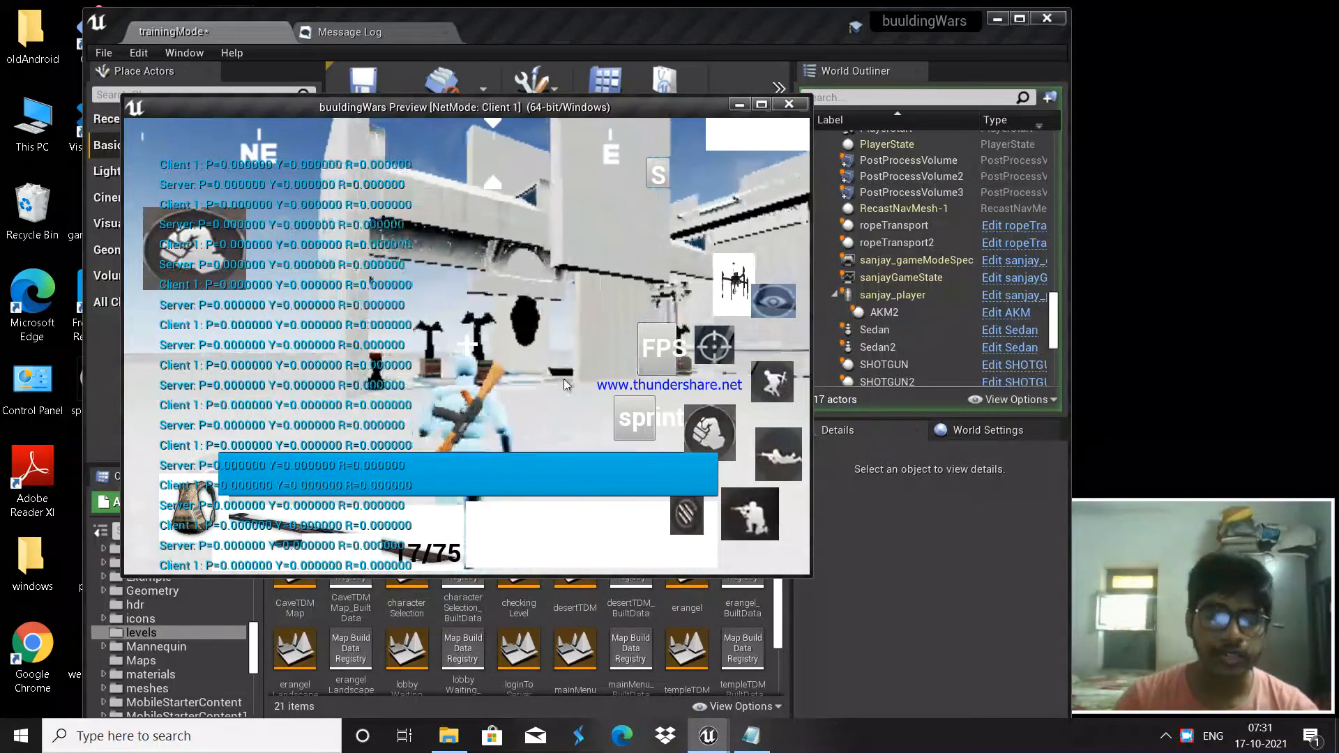
Step: Keep running with mouse-look, jumping and steering left around the statue toward the stairs
key(w)
drag(535, 393, 785, 346)
drag(646, 355, 789, 342)
key(w)
drag(595, 341, 658, 348)
key(w)
key(space)
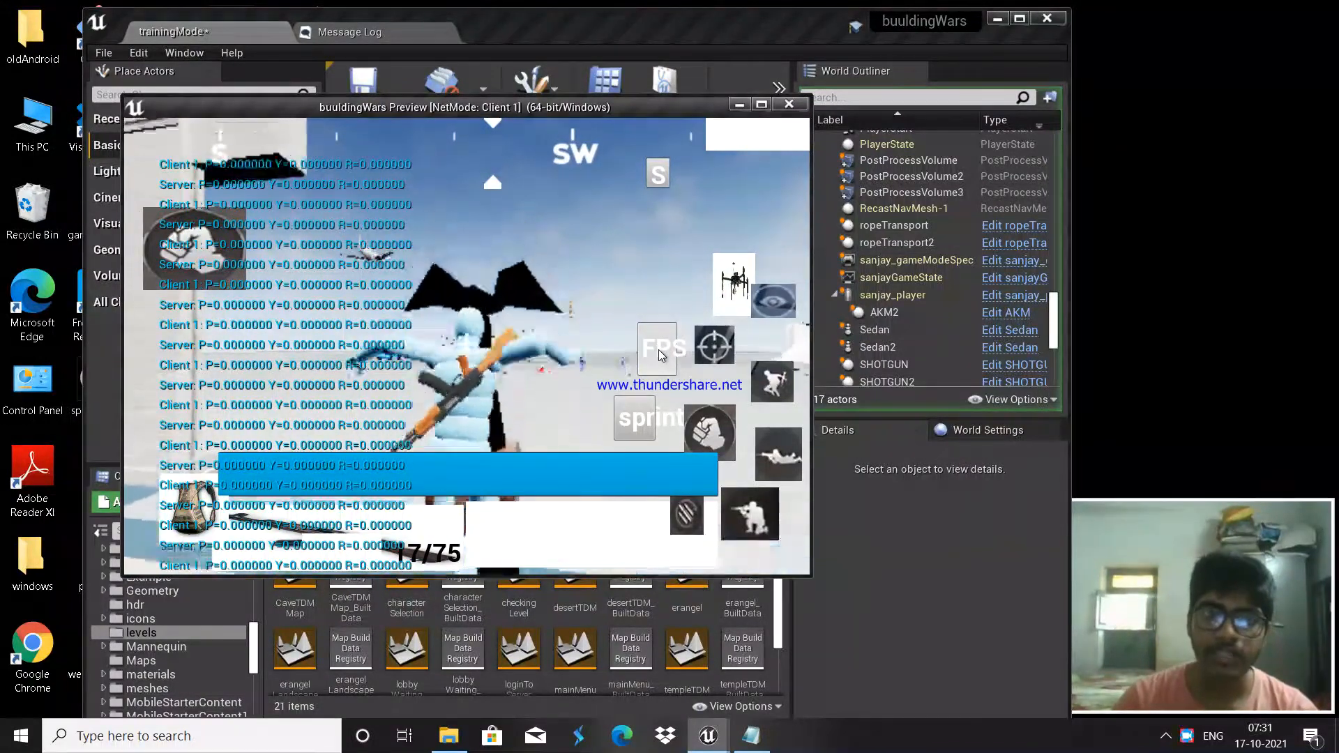
key(a)
key(space)
key(w)
drag(659, 356, 398, 345)
drag(739, 328, 586, 329)
key(w)
key(w)
key(w)
drag(707, 302, 663, 178)
key(w)
key(w)
key(w)
key(w)
Step: Set the game's graphics quality to HDR, maximize the preview, and close settings
click(663, 177)
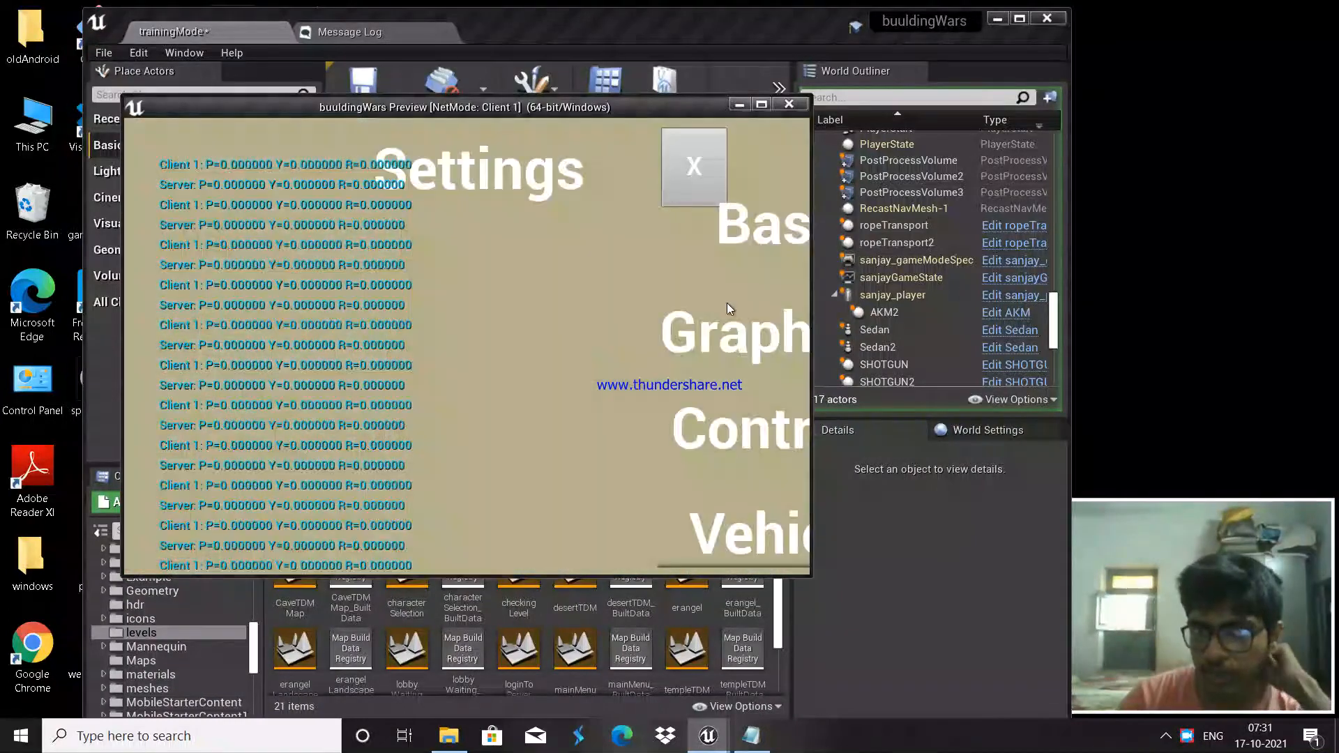
click(742, 316)
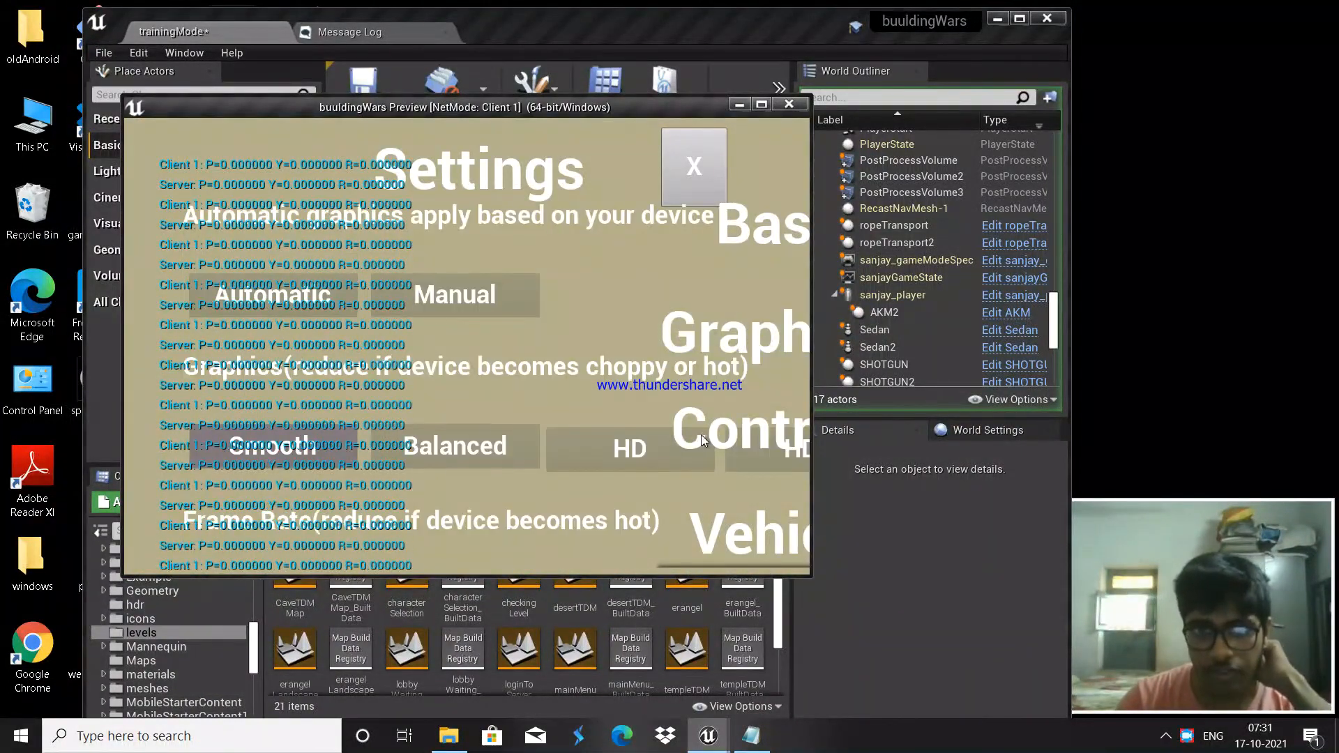
click(765, 451)
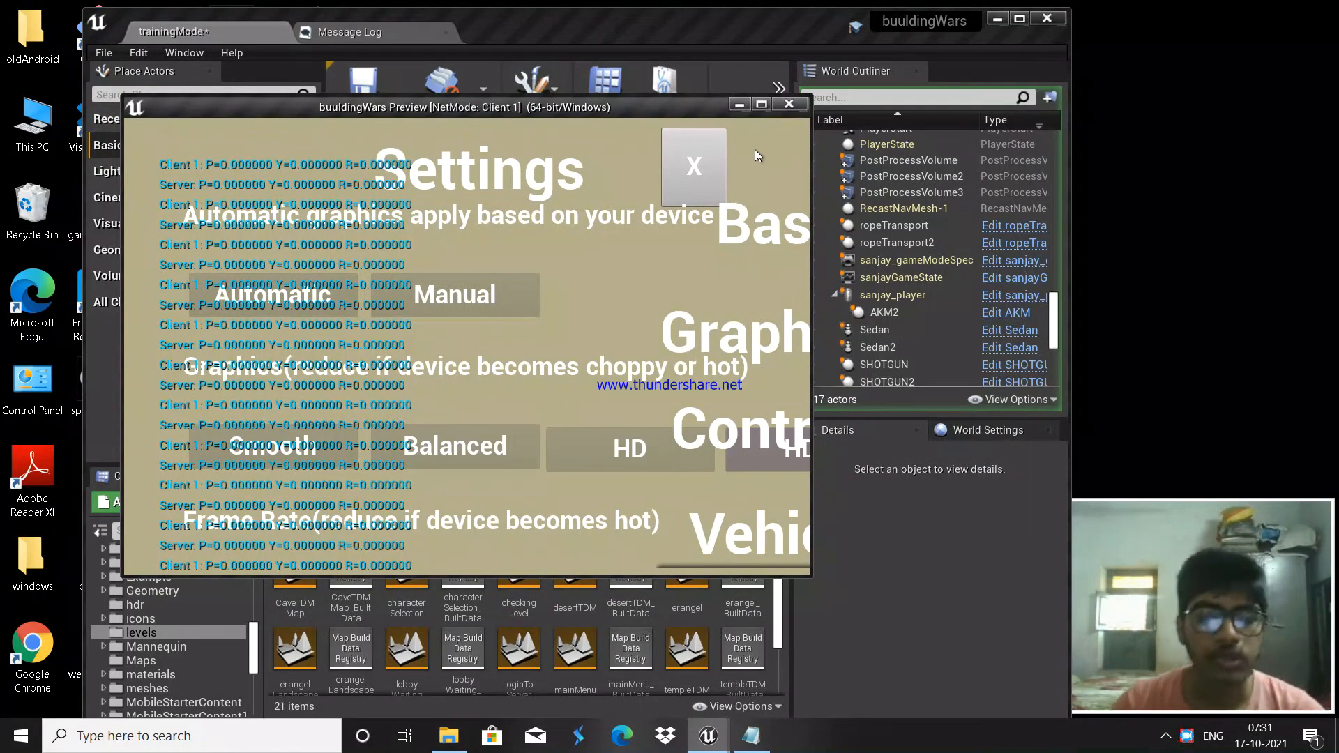
click(760, 105)
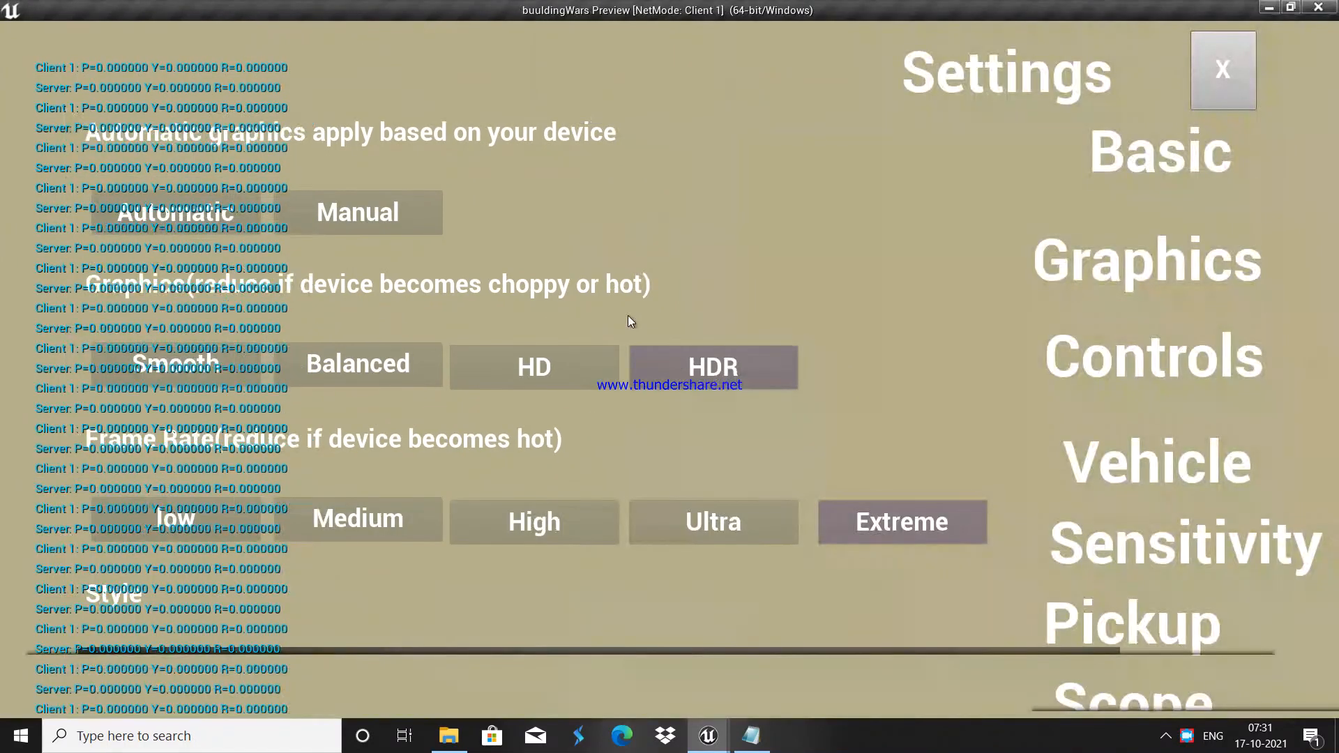
scroll(855, 432, down, 8)
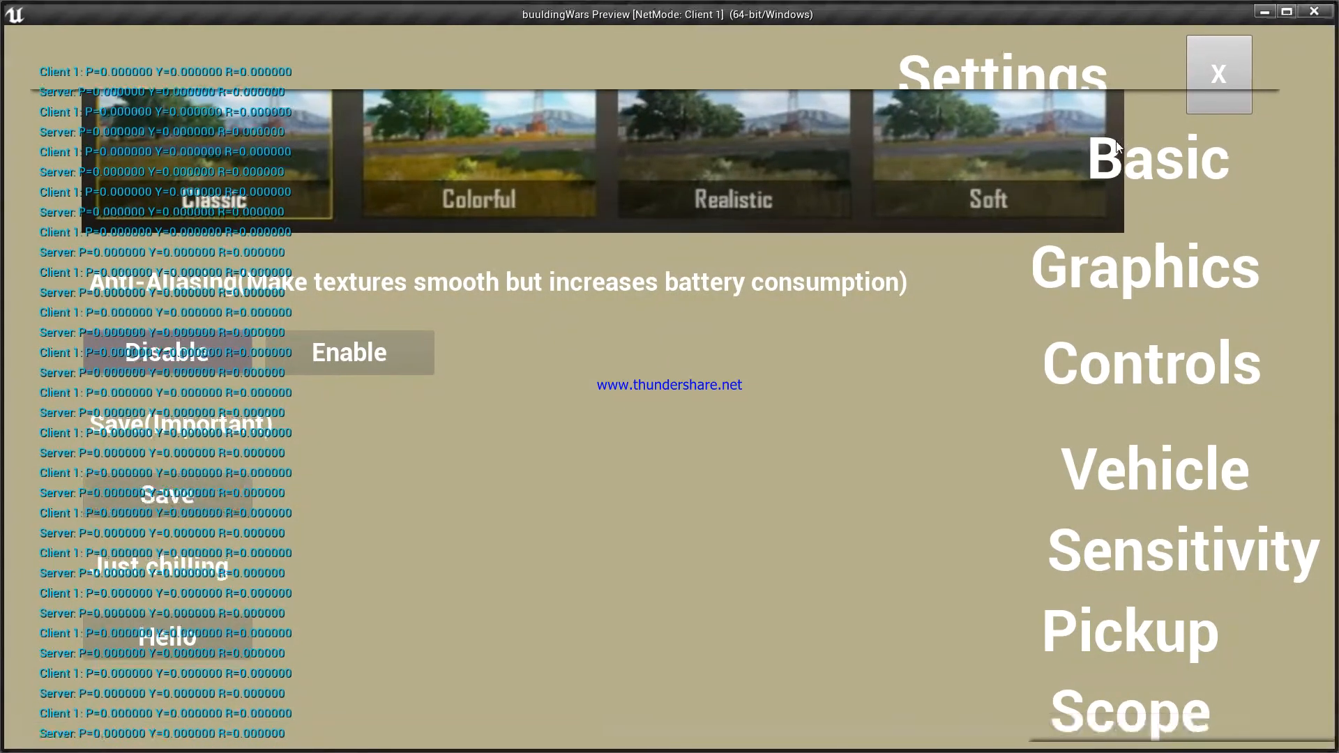
click(1220, 70)
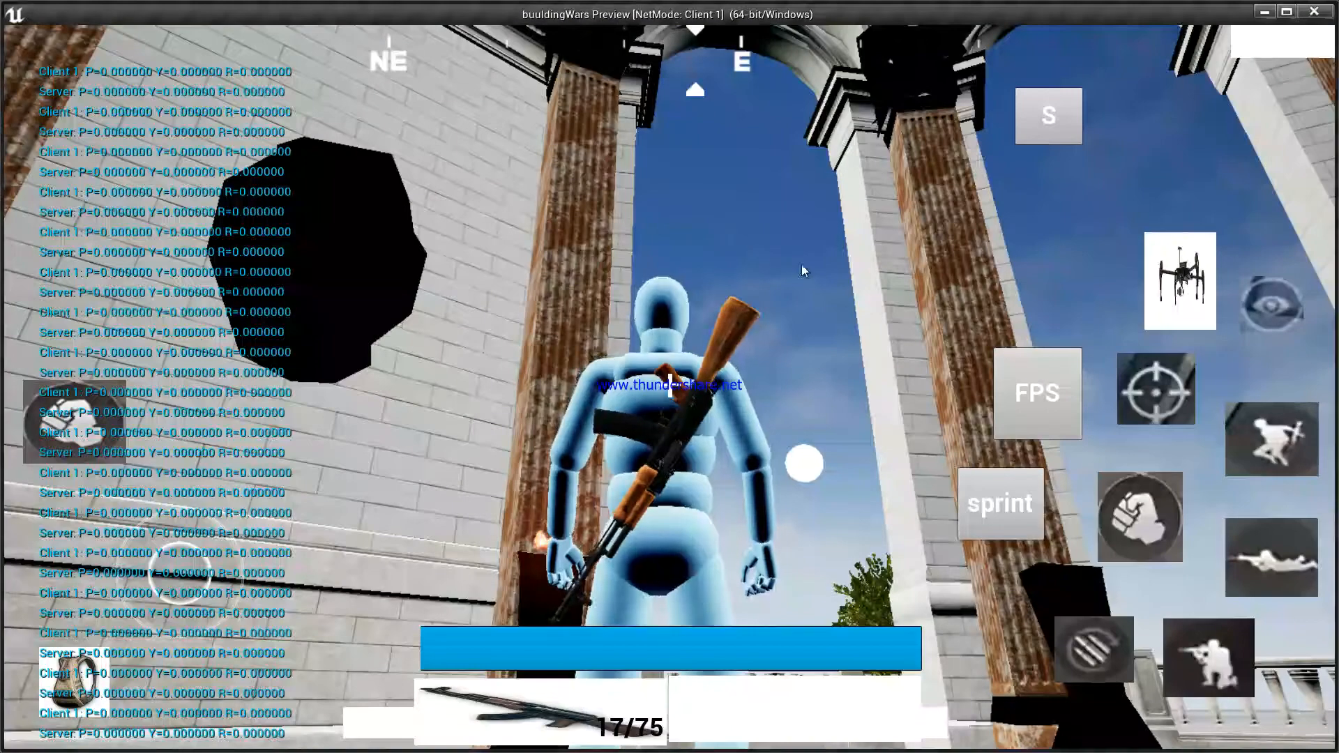
Step: Walk briefly, toggle first-person view and back, then press Esc to end the play-test
key(s)
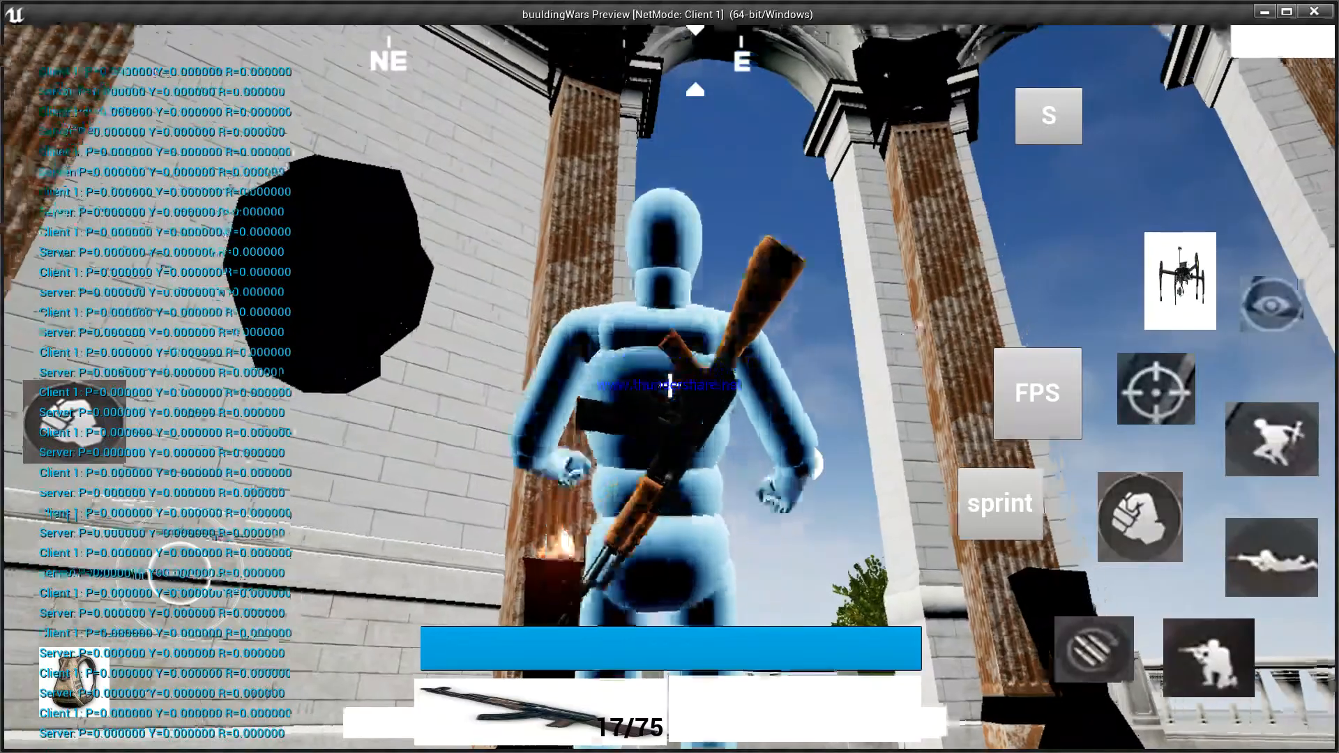
click(1043, 382)
click(1043, 382)
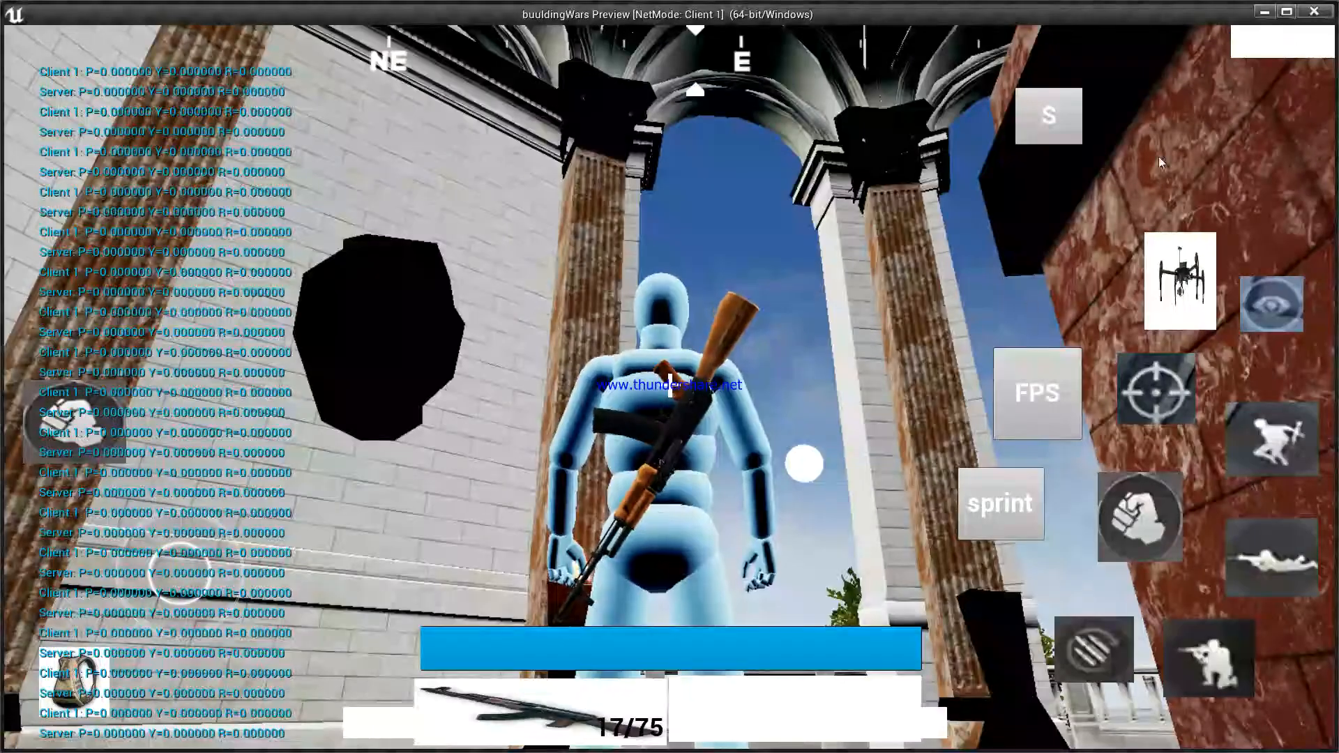
key(w)
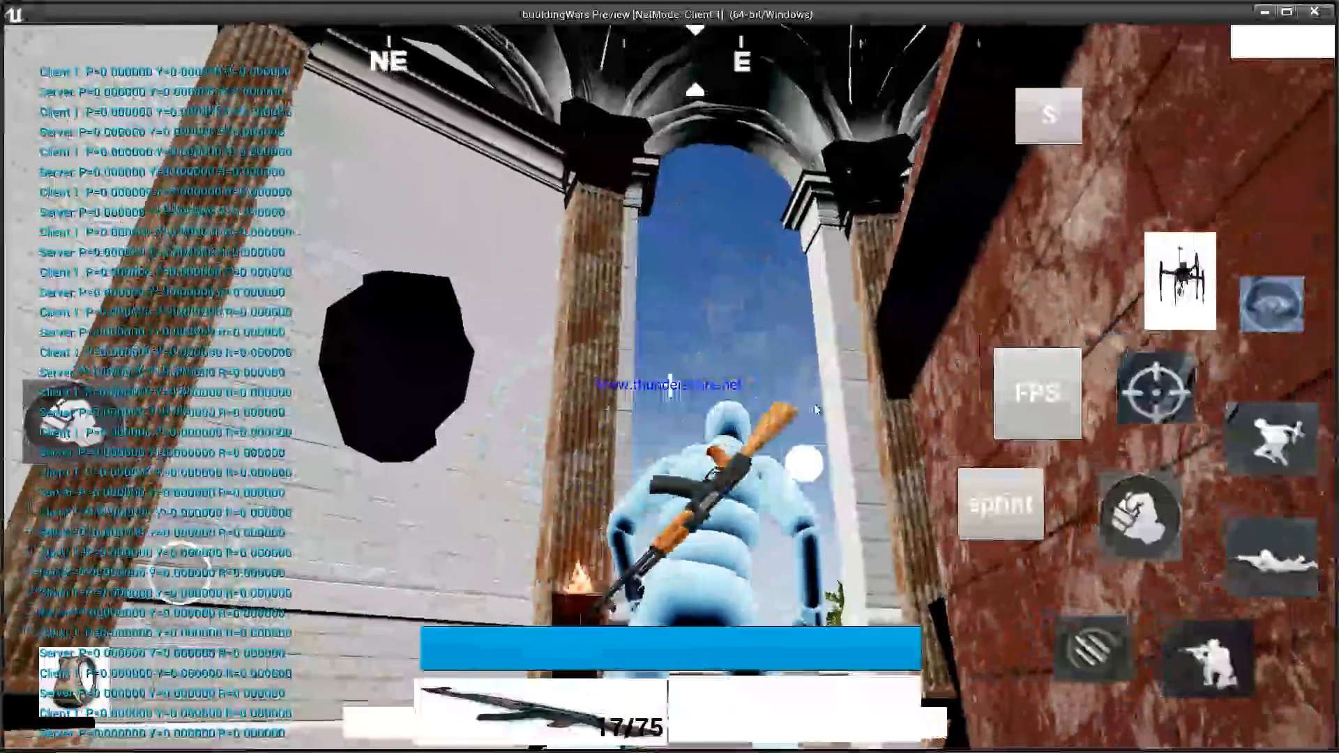
key(Escape)
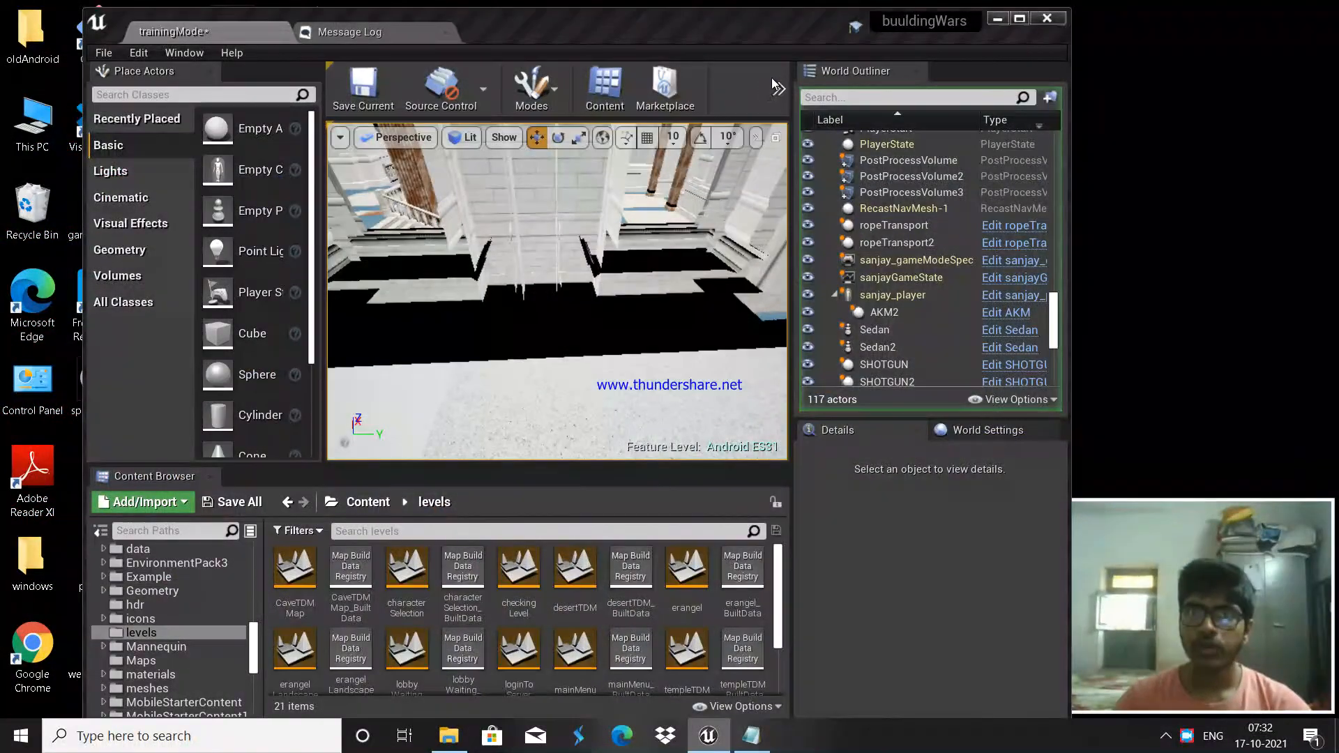